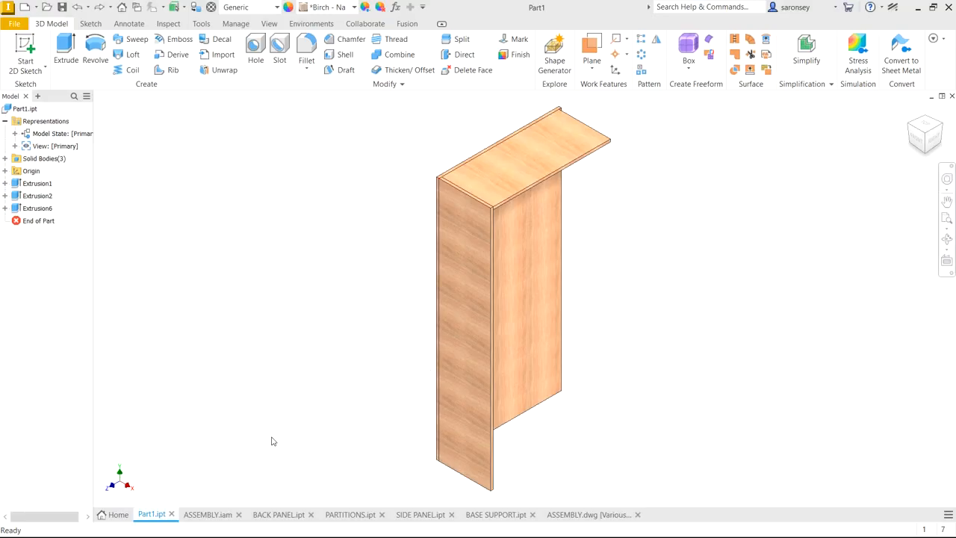
Review the open assembly, back panel, partitions, side panel and base support models, and the assembly drawing.
click(212, 519)
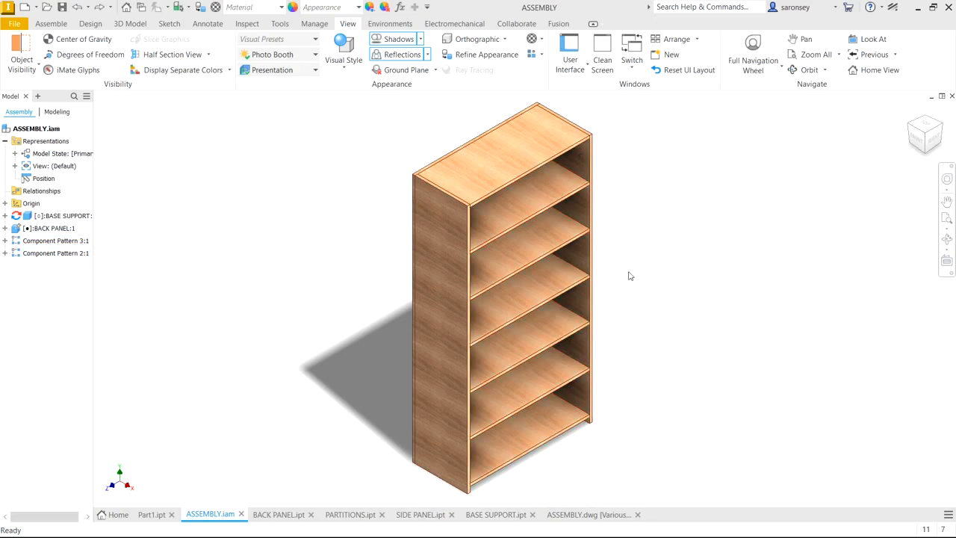
click(279, 515)
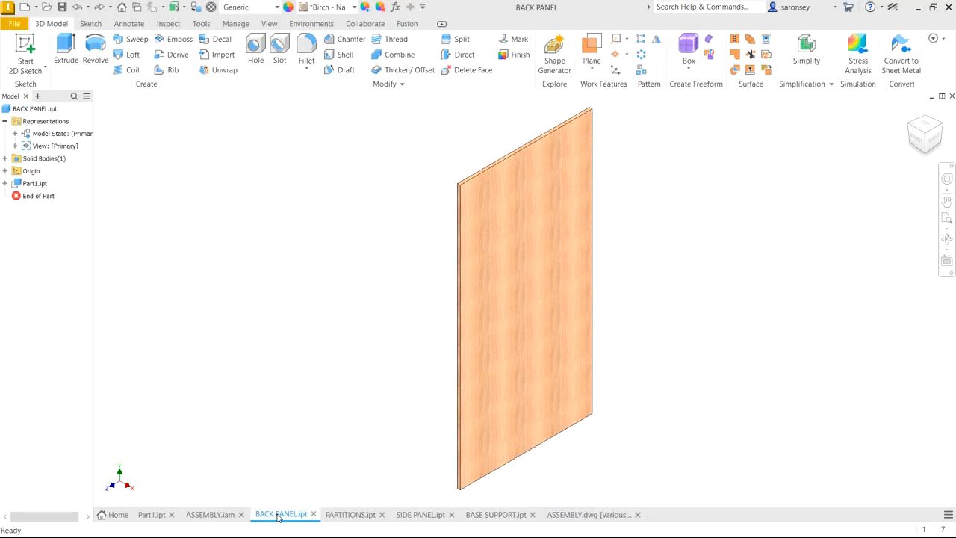
click(339, 516)
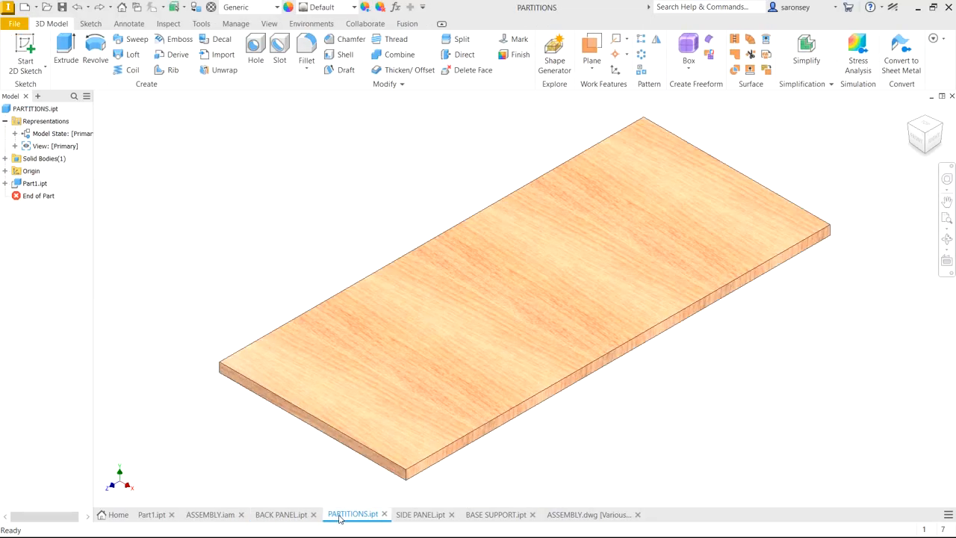
click(407, 516)
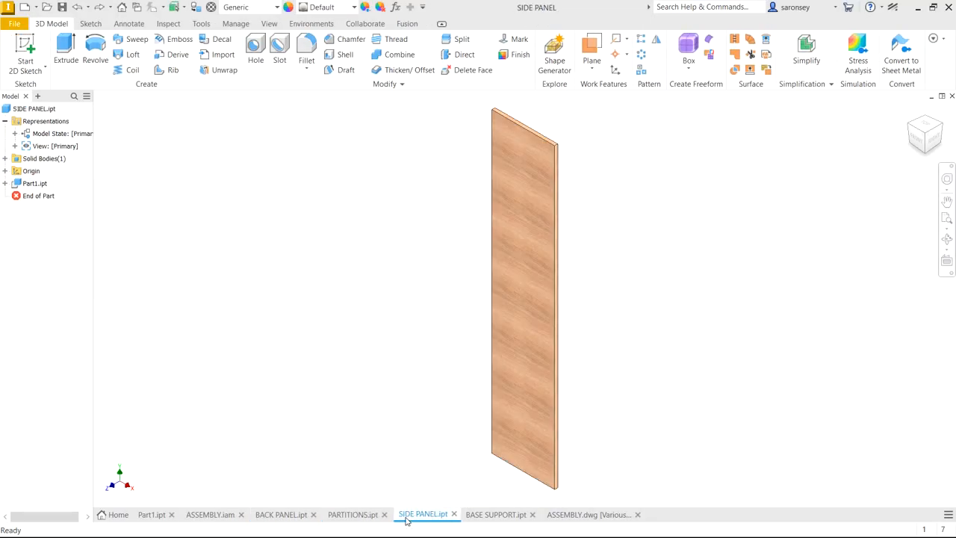
click(497, 516)
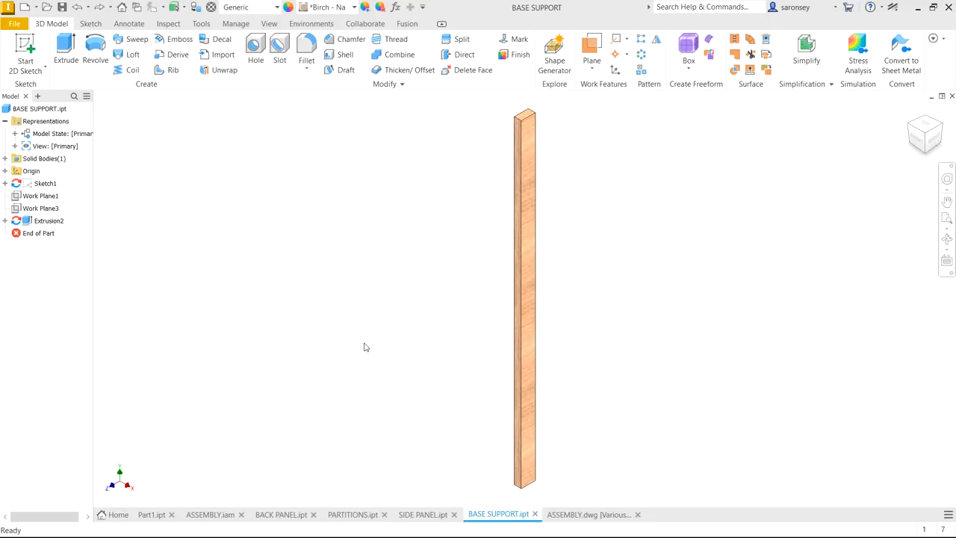
click(594, 513)
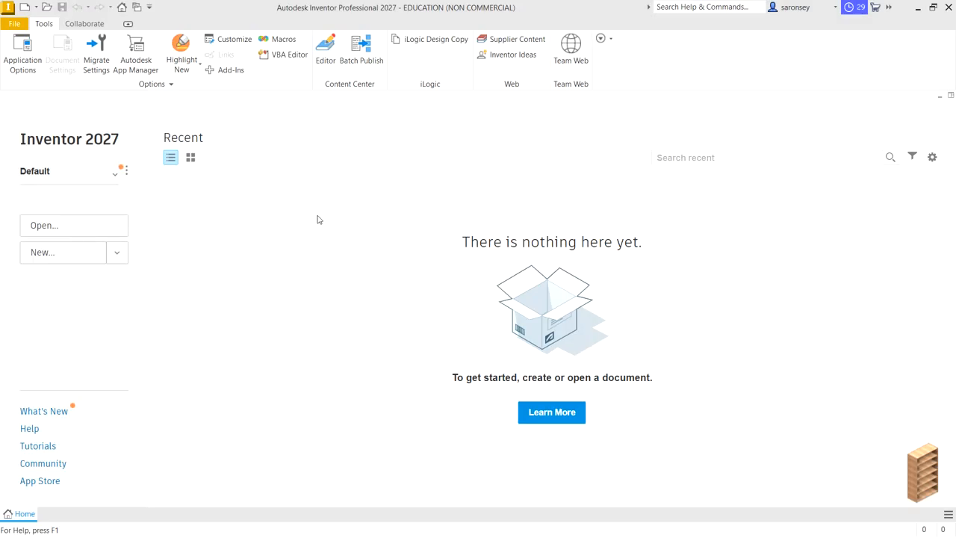
Open the project settings, accepting removal of the missing project, and start a new single user project.
click(127, 174)
click(145, 199)
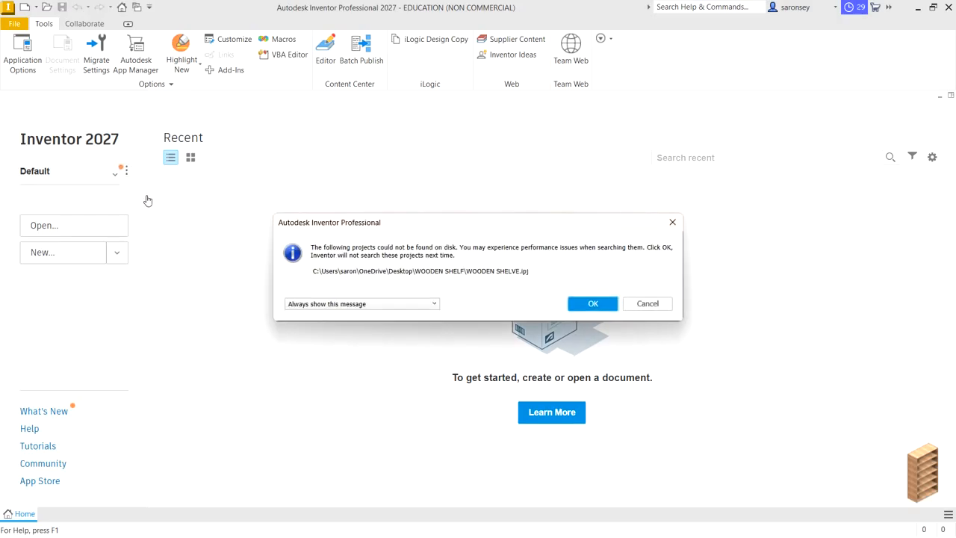
click(582, 304)
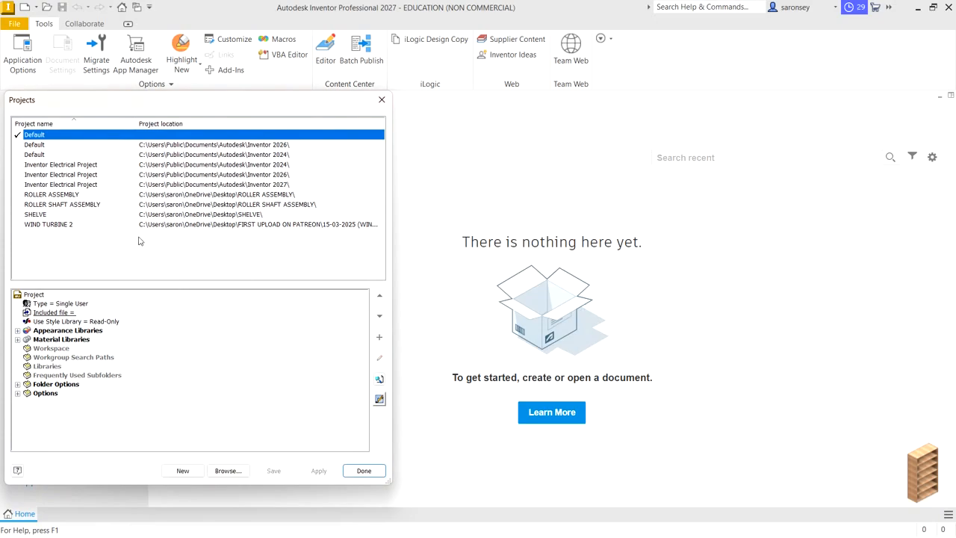
click(195, 471)
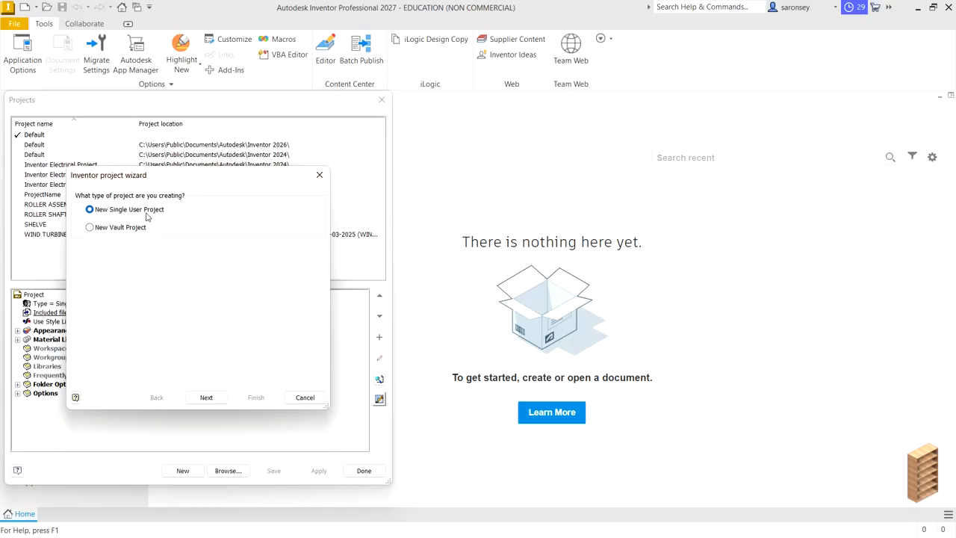
click(218, 400)
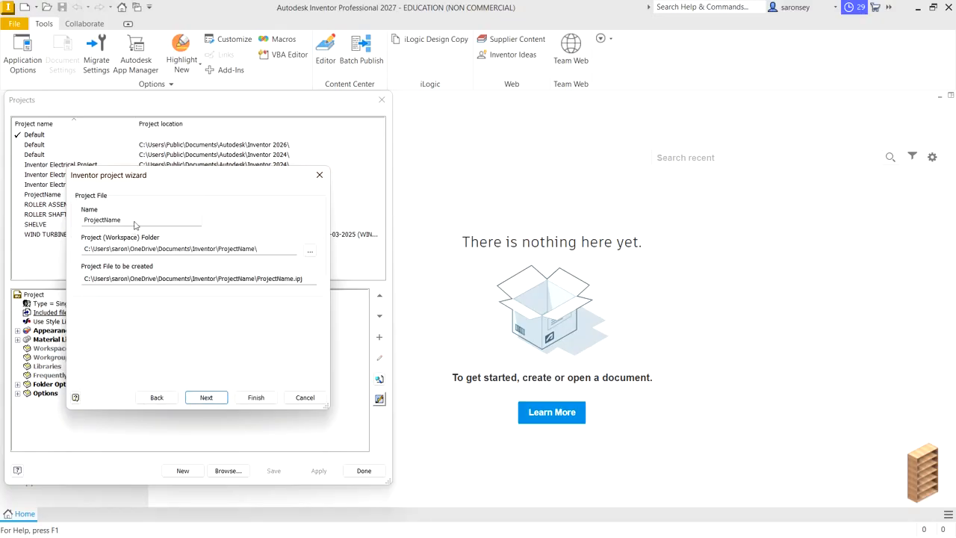
Name the new project WOODEN SHELVE.
drag(135, 221, 75, 223)
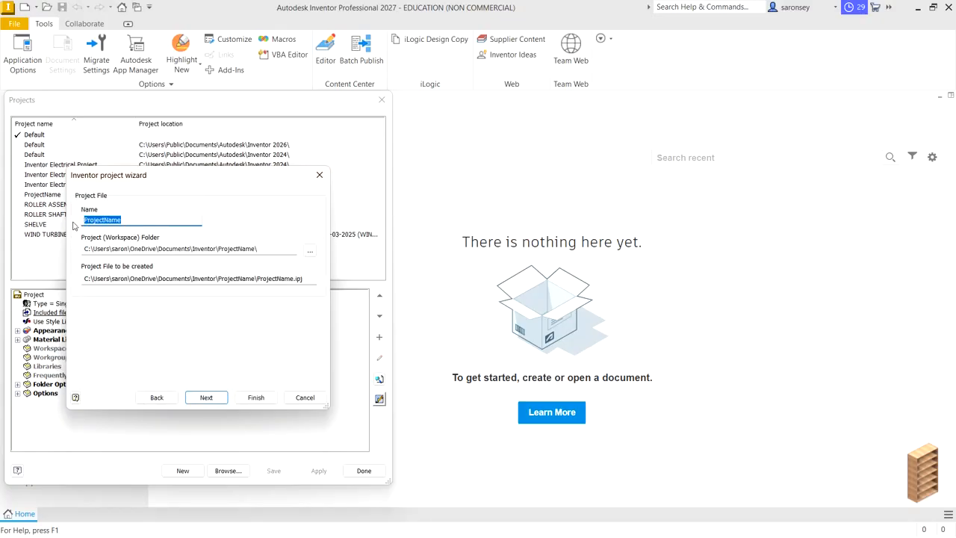
text(WOODED)
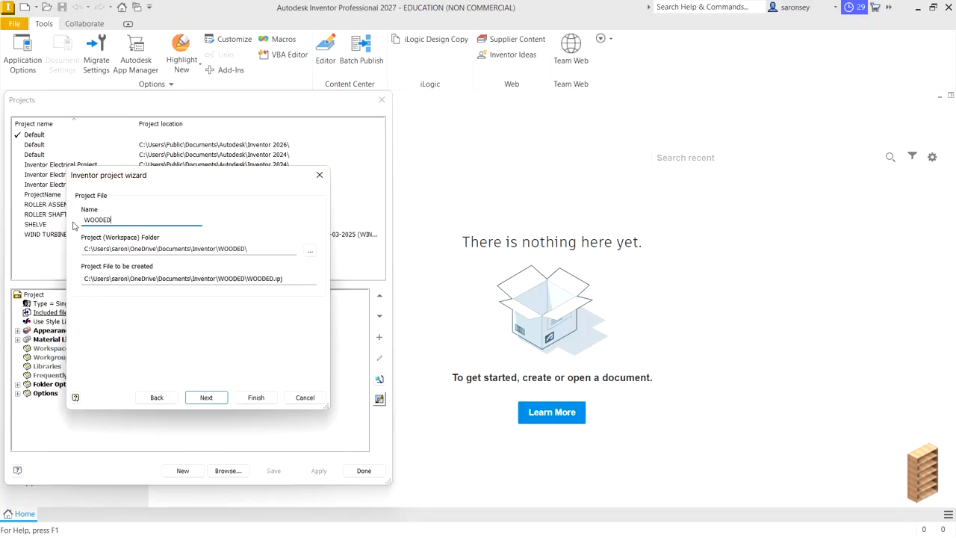
key(BackSpace)
text(N SHEL)
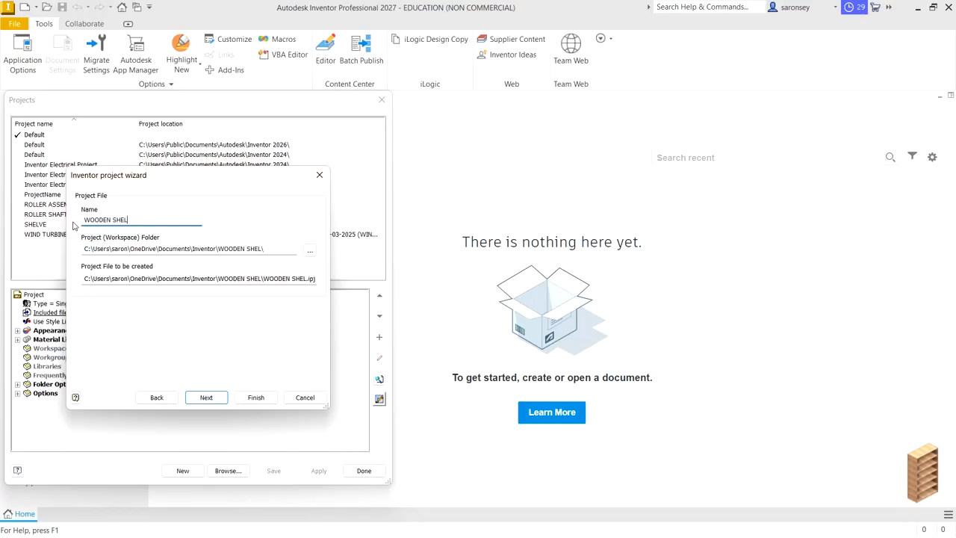
text(VE)
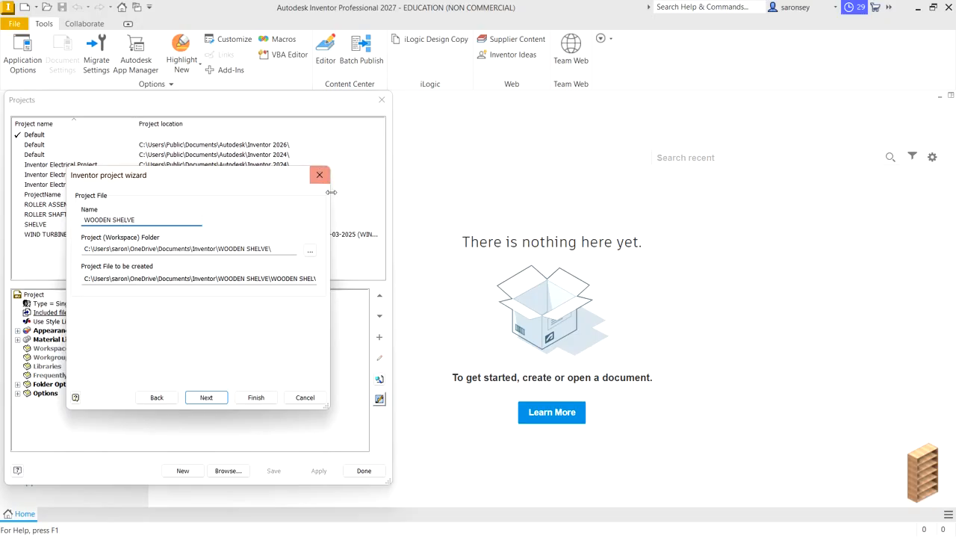
Set the project's workspace to the WOODEN SHELF folder on the desktop and finish creating the project.
click(310, 252)
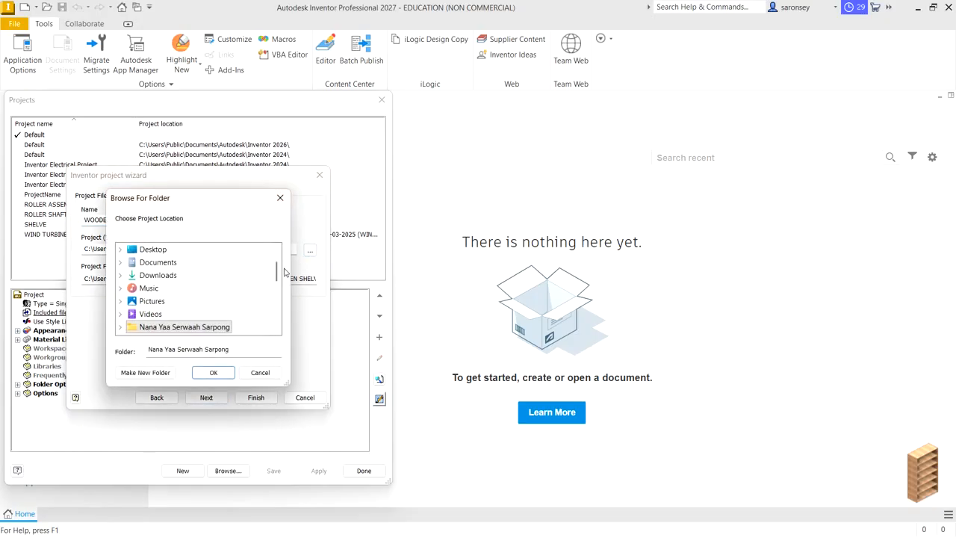
scroll(219, 299, down, 1)
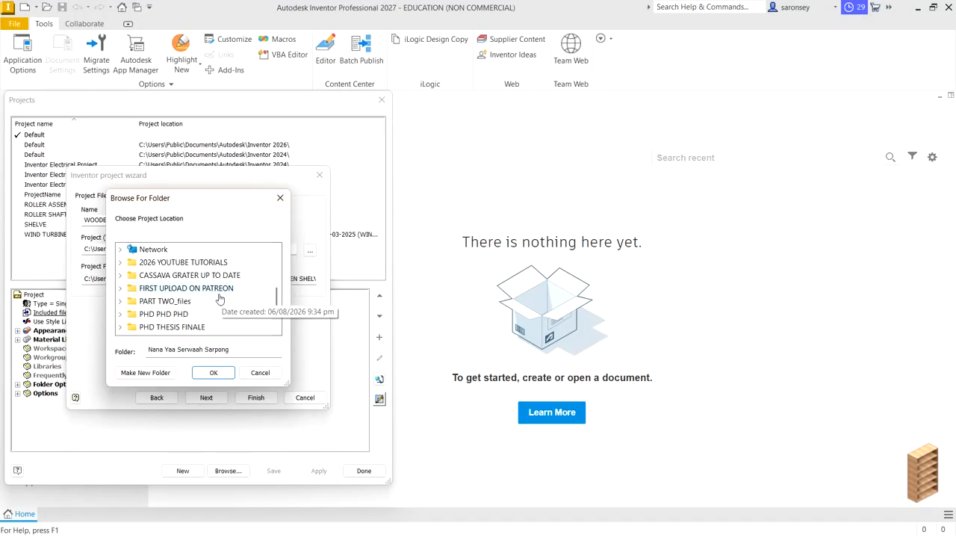
scroll(218, 299, down, 2)
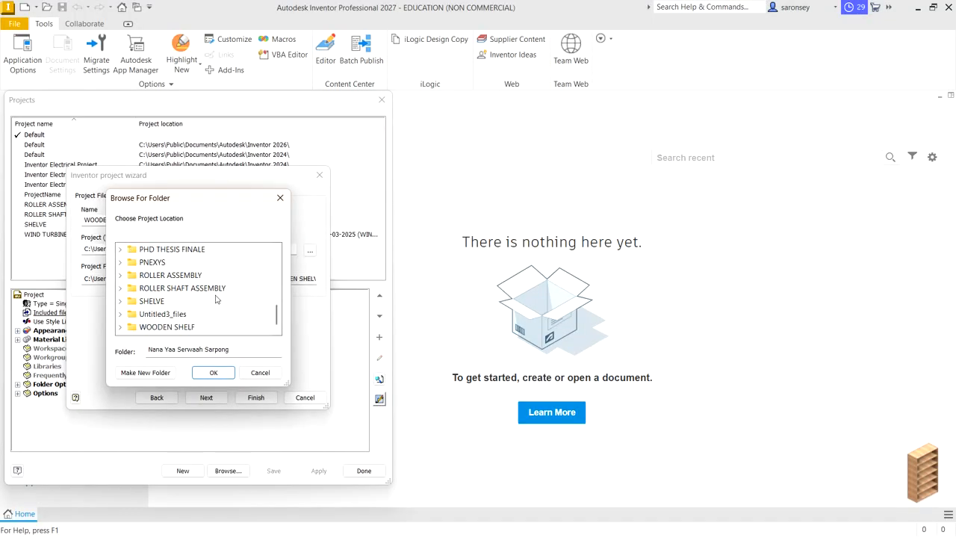
click(180, 332)
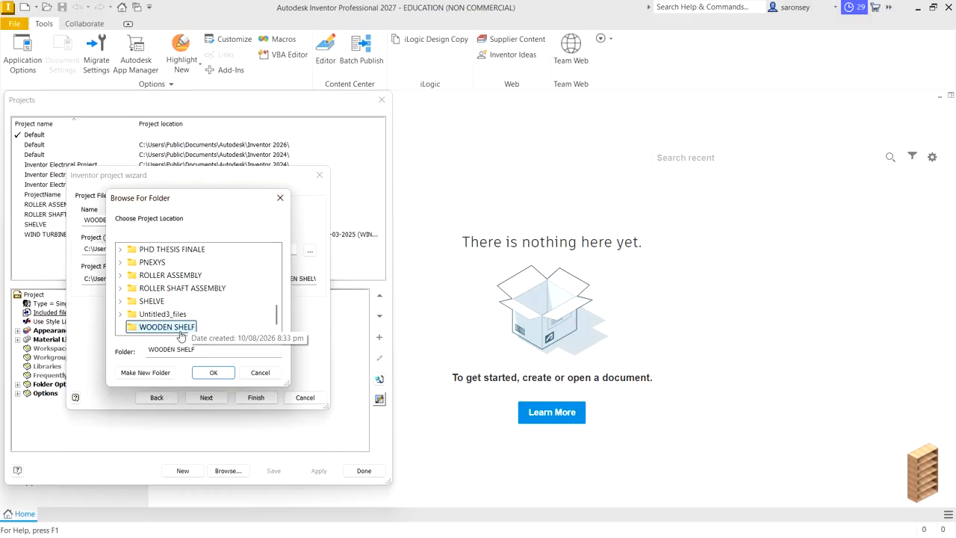
click(224, 375)
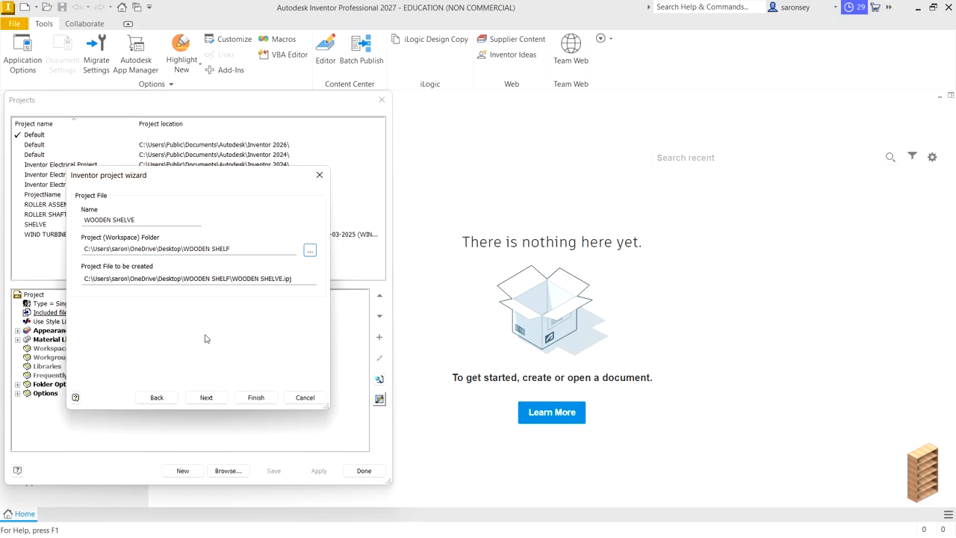
click(254, 398)
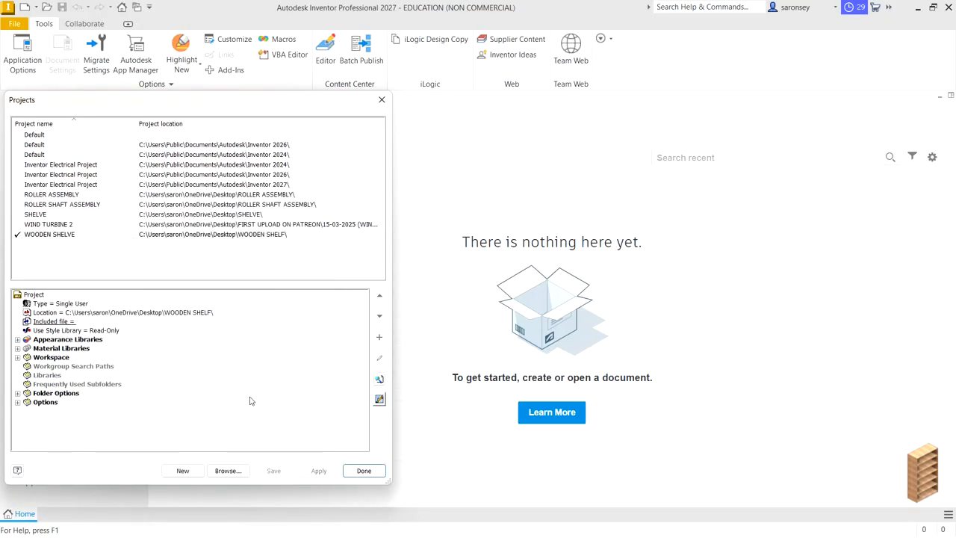
click(358, 472)
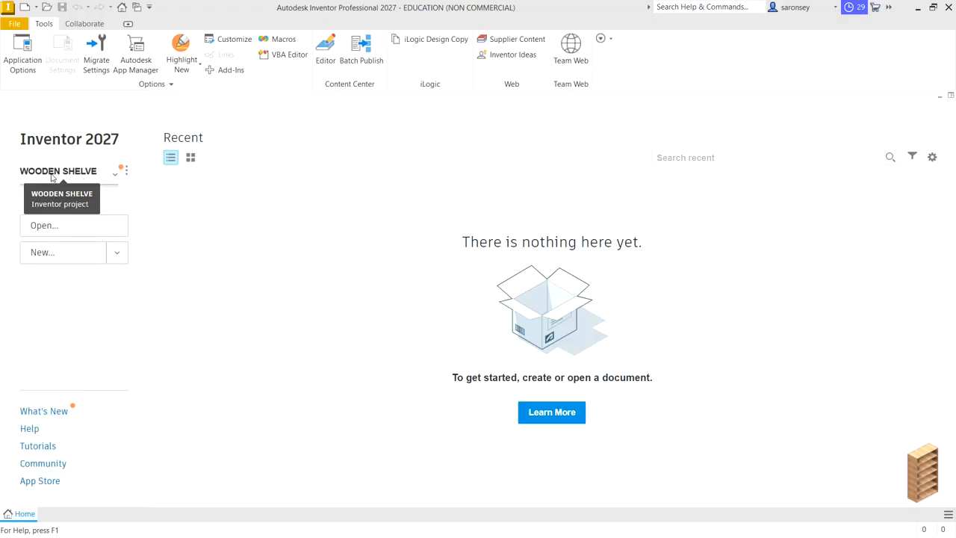
Create a part from the metric Standard (mm).ipt template and save it as Part1.ipt in the WOODEN SHELF folder.
click(27, 9)
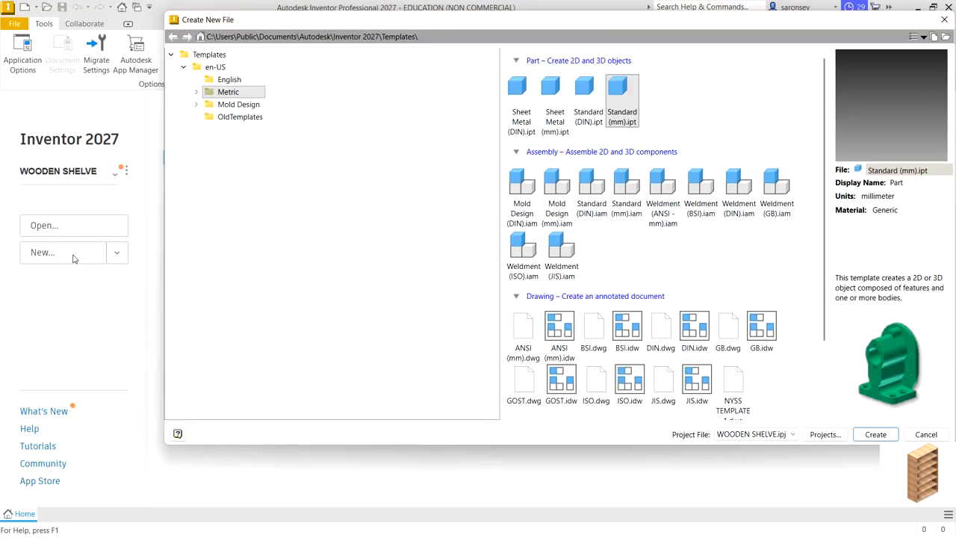
click(229, 92)
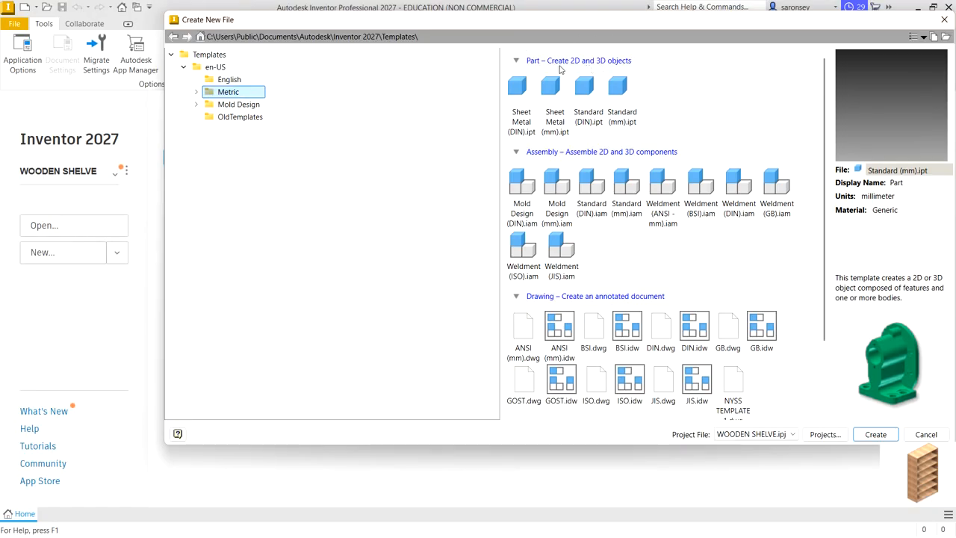
click(628, 83)
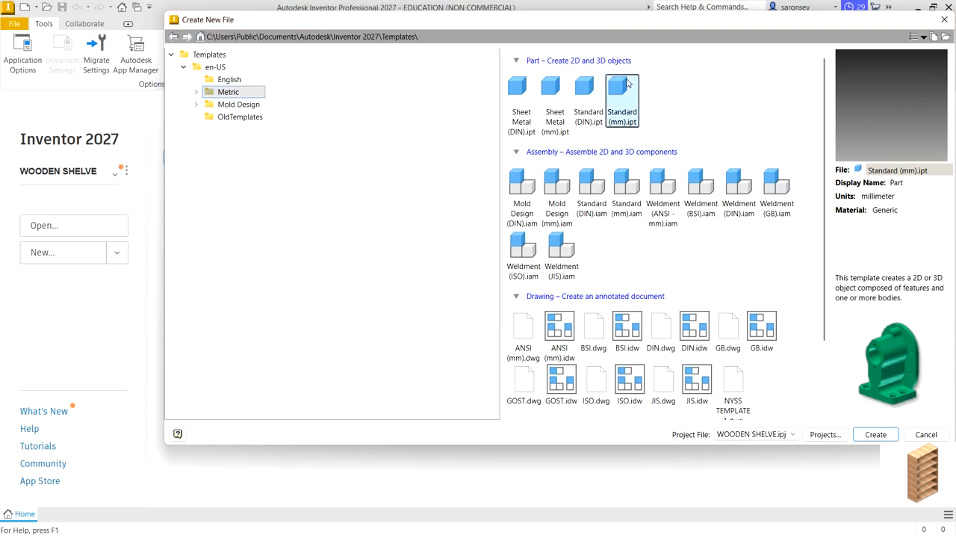
click(877, 436)
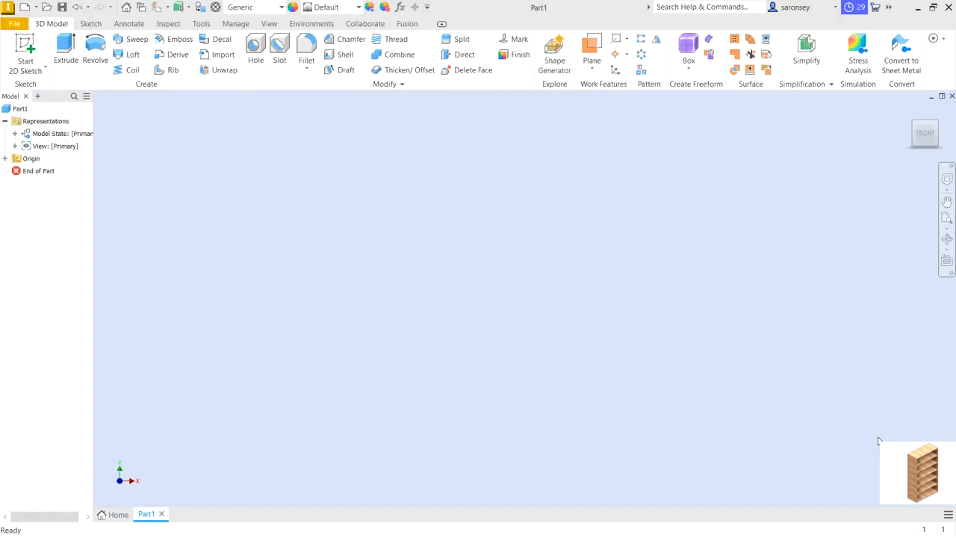
click(62, 8)
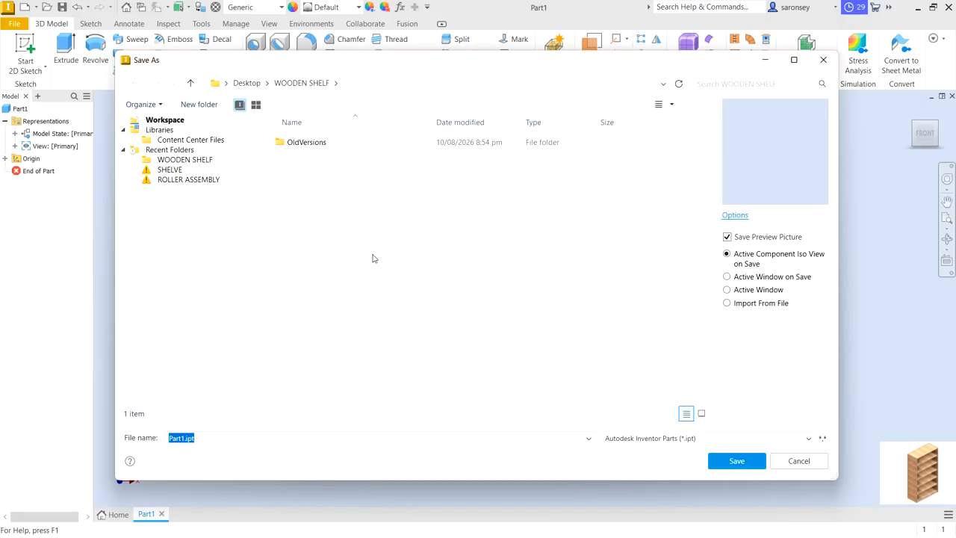
click(752, 463)
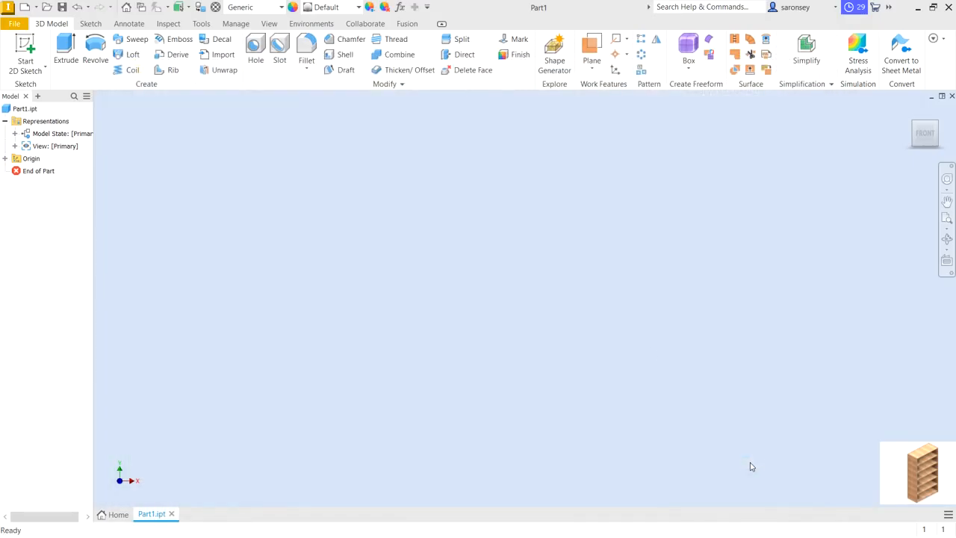
Sketch a center rectangle 1900 mm high by 950 mm wide on the YZ plane, centred on the origin, and finish the sketch.
click(27, 58)
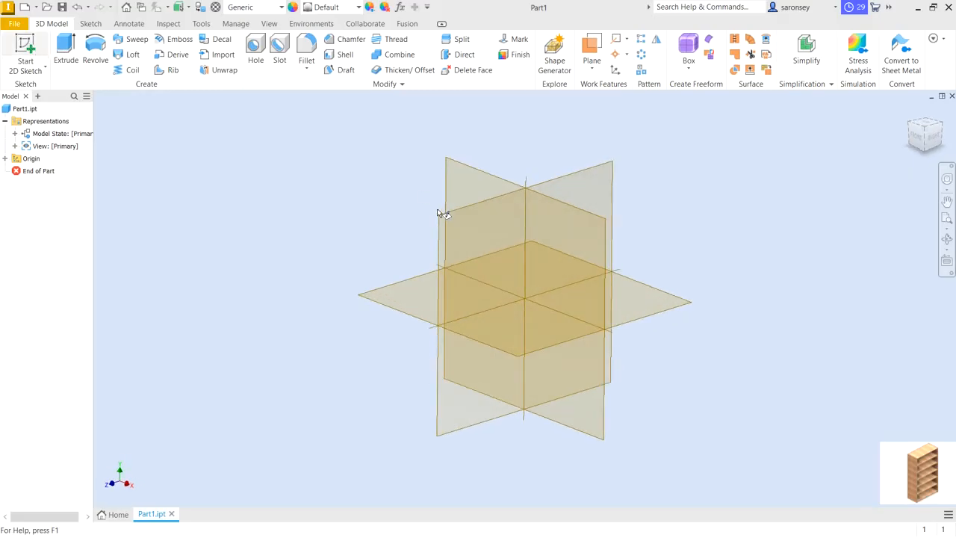
click(572, 176)
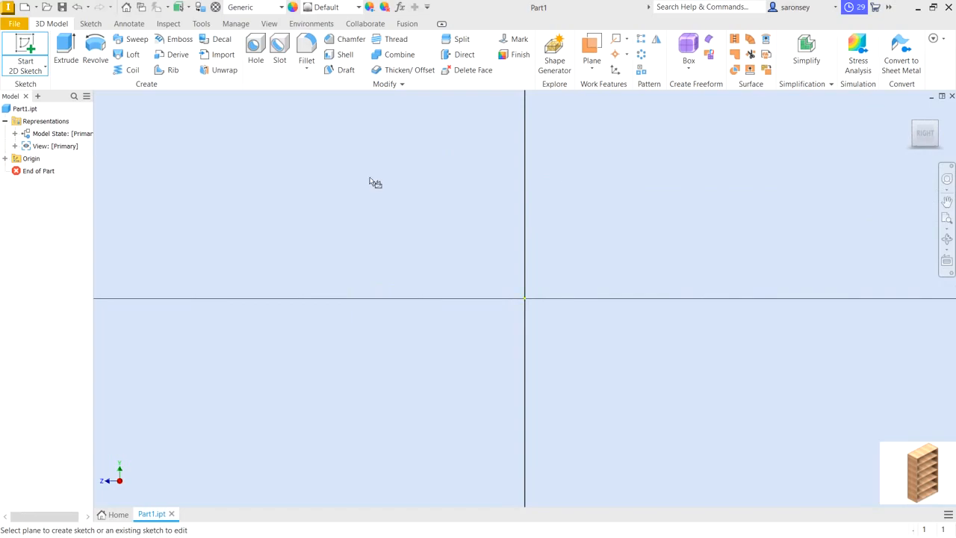
click(159, 69)
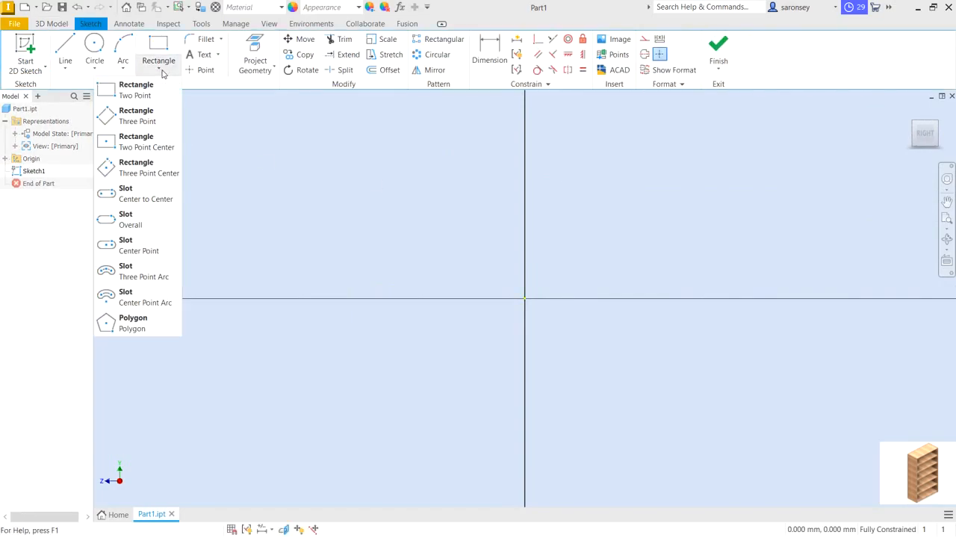
click(153, 145)
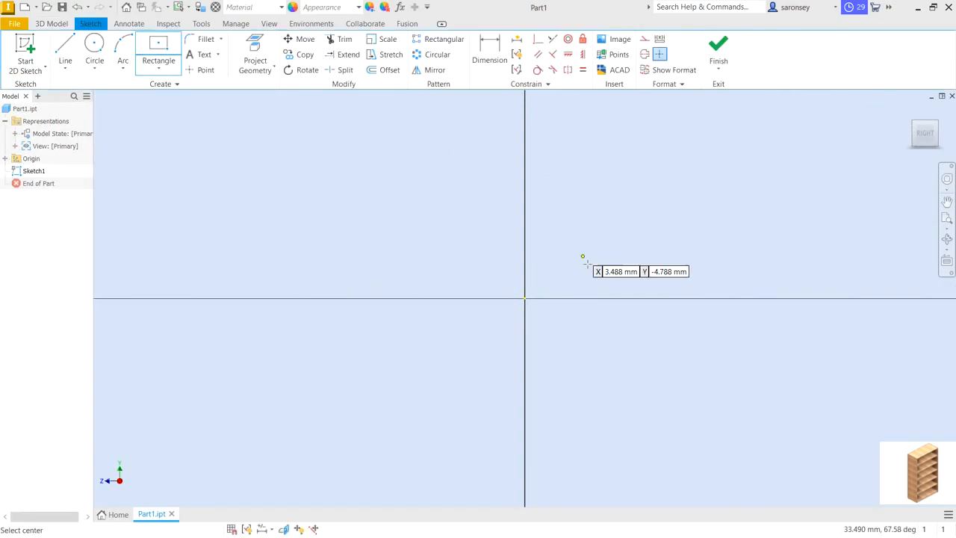
click(525, 299)
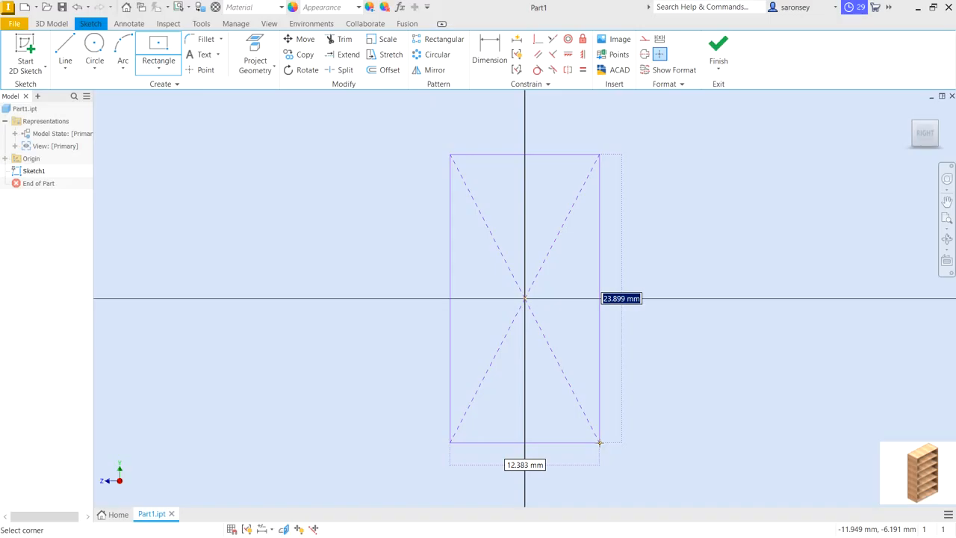
text(1900)
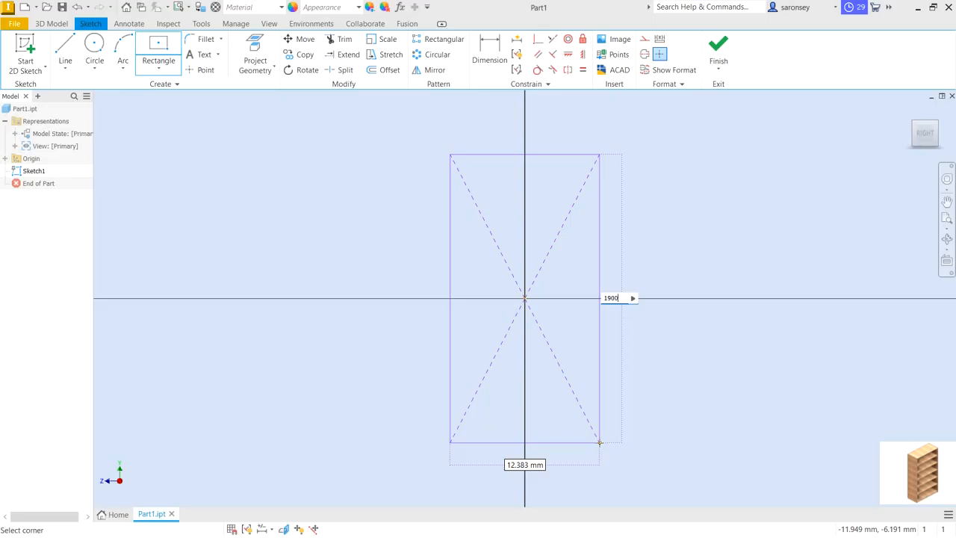
key(Tab)
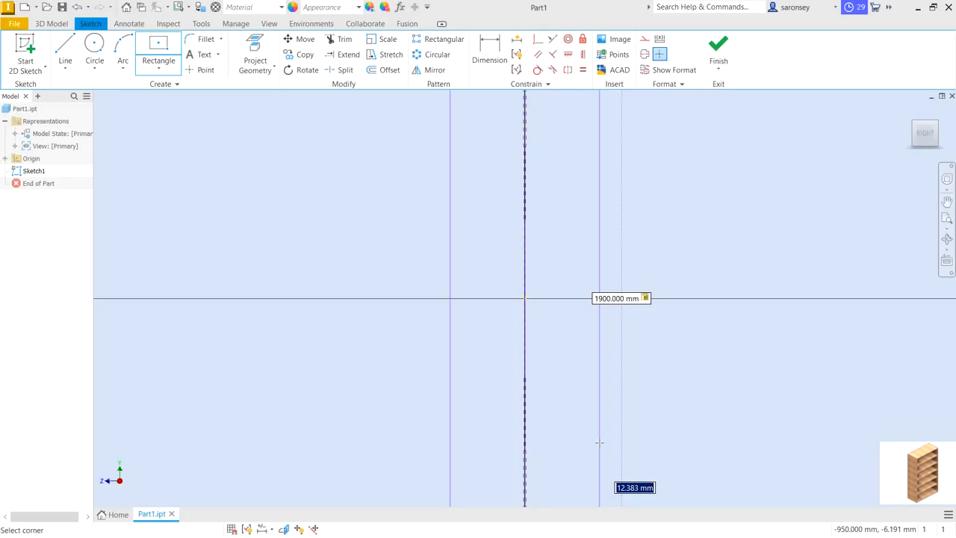
text(950)
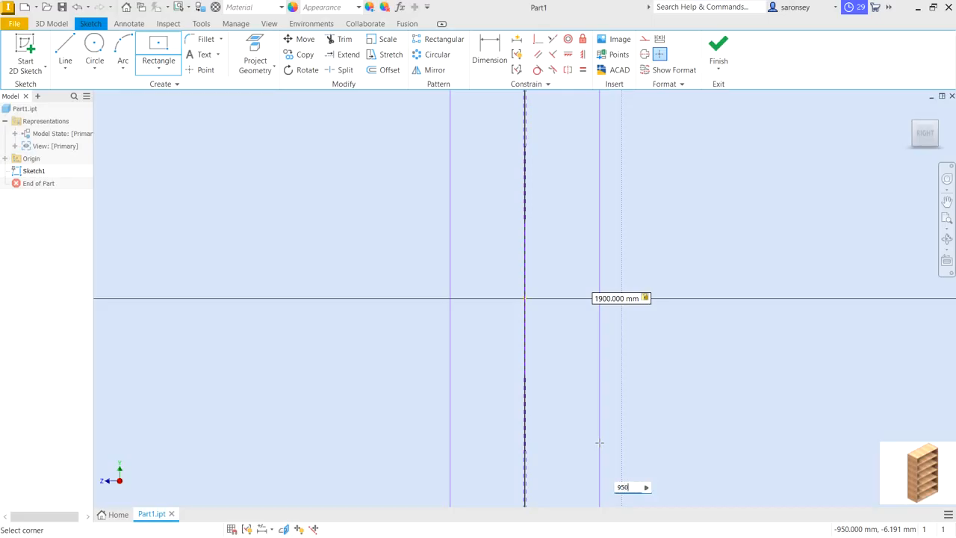
key(Return)
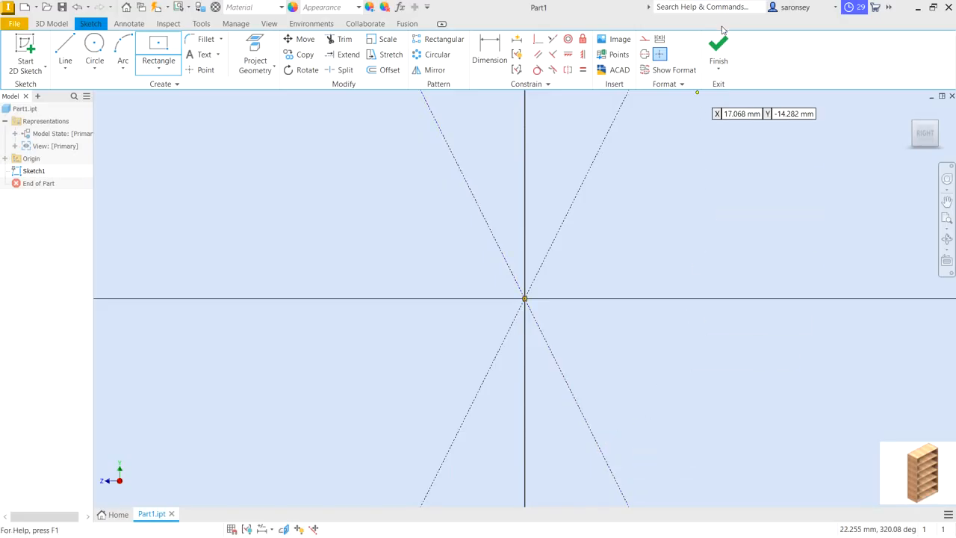
click(717, 56)
Move the 1900 and 950 dimensions outward, clear of the rectangle's edges.
key(Home)
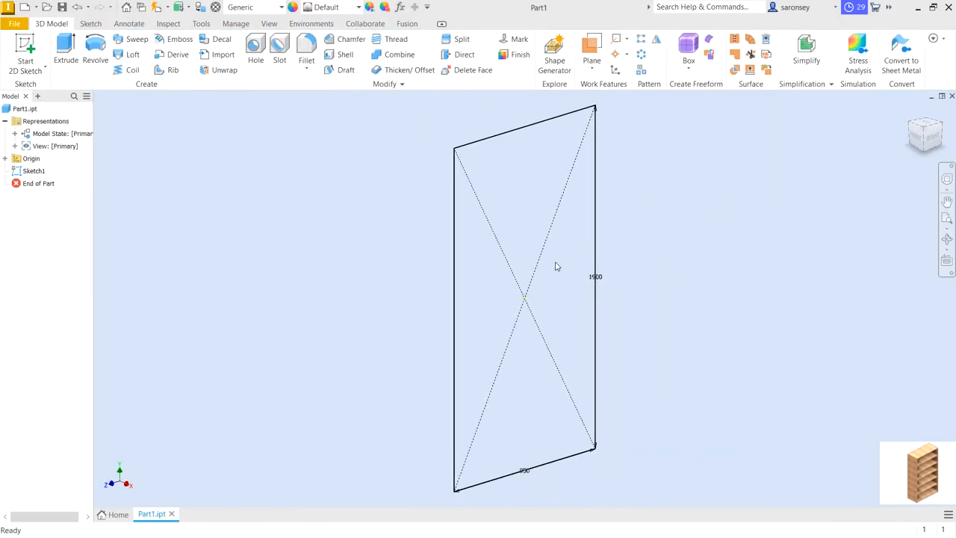
drag(598, 280, 617, 282)
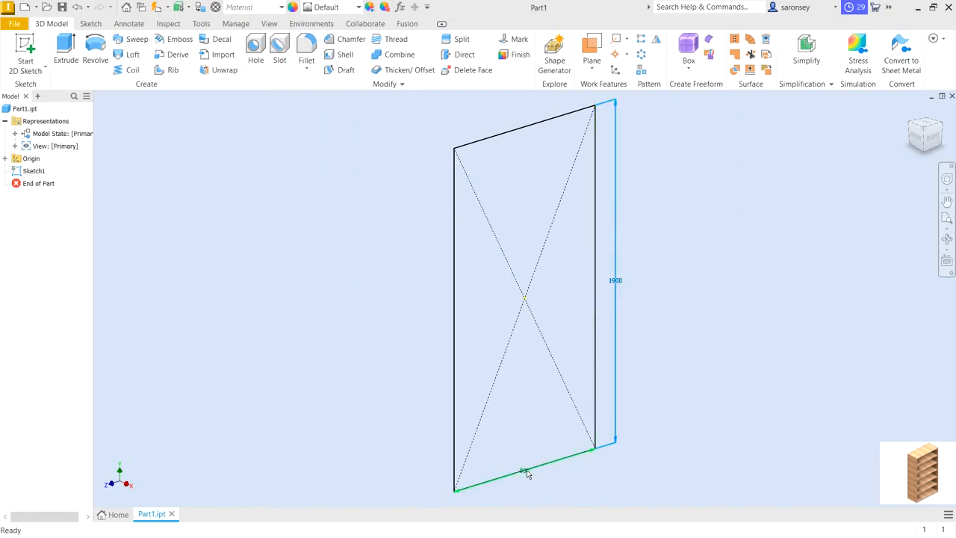
drag(528, 473, 535, 493)
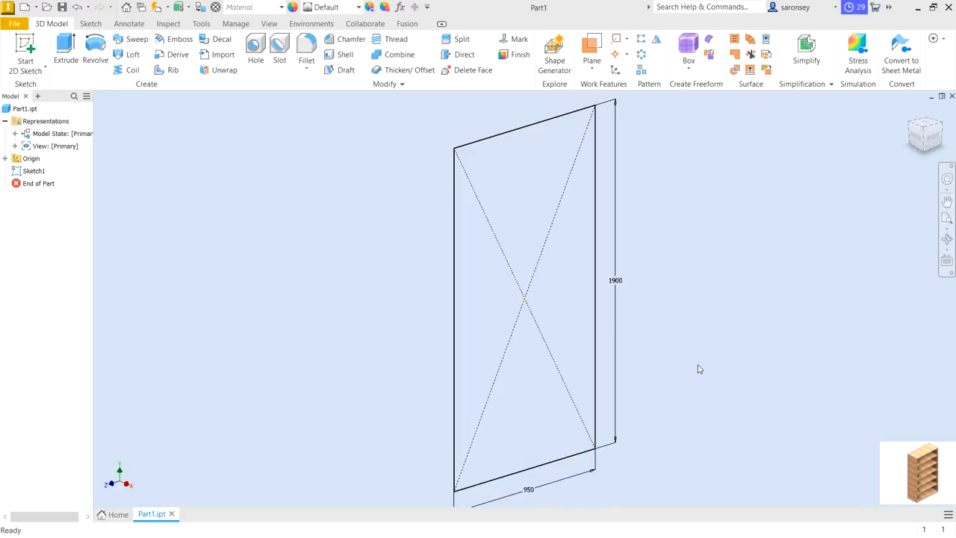
Extrude the rectangle 20 mm and name the resulting body BACK PANEL.
click(65, 49)
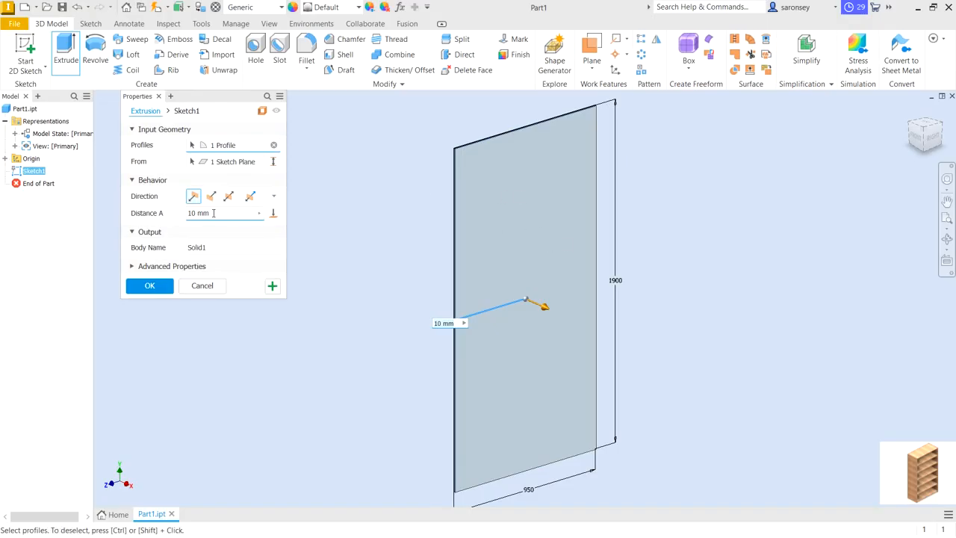
text(20)
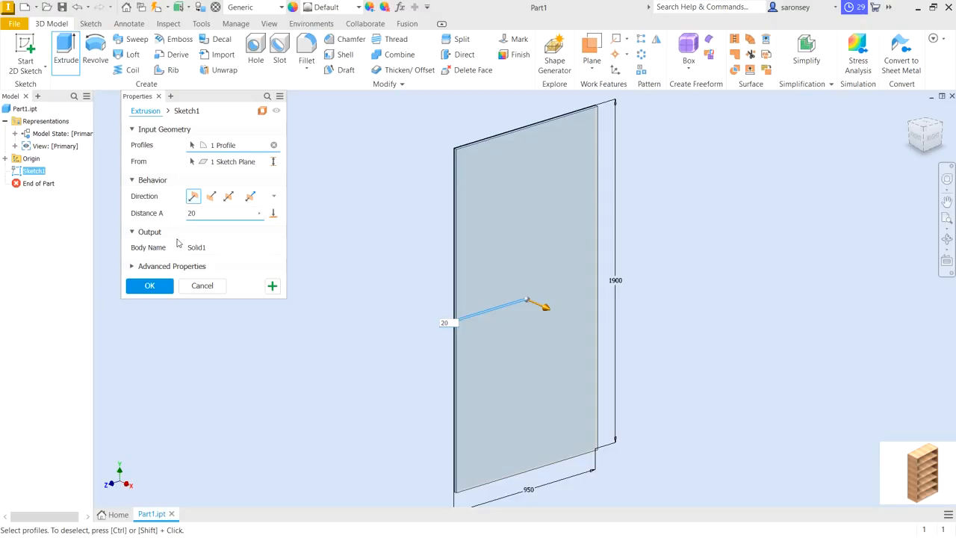
double_click(212, 247)
text(BACK PANEL)
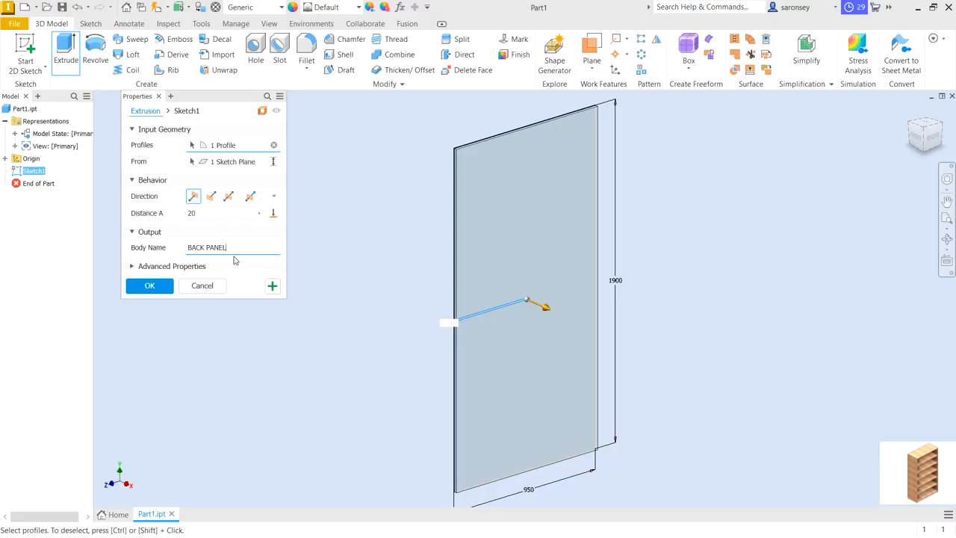
click(152, 286)
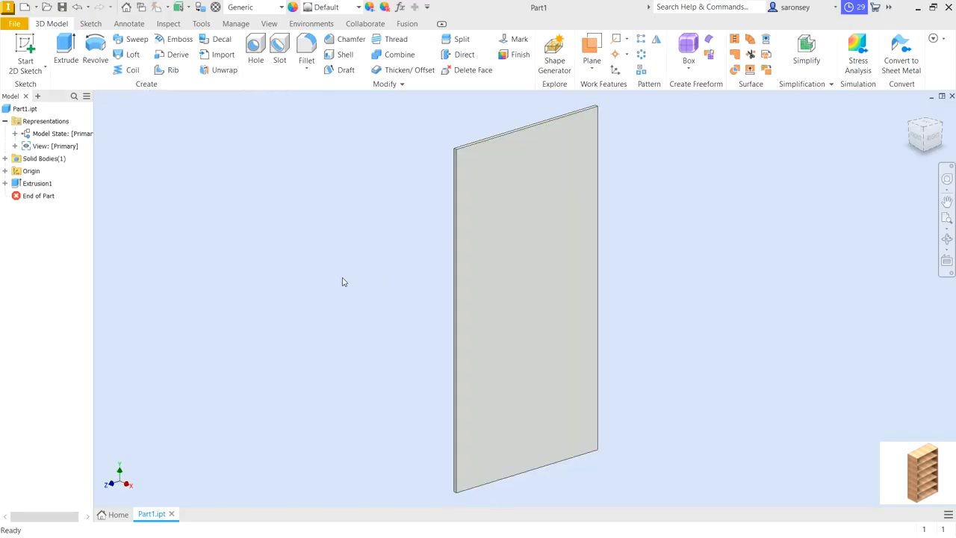
Start a sketch on the back panel's front face and project the face's outline into it.
click(536, 184)
click(628, 177)
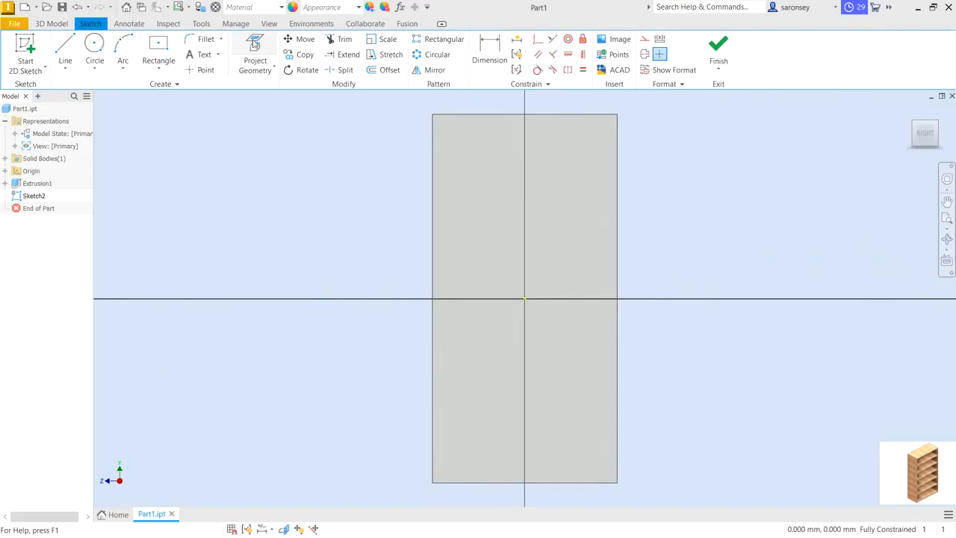
click(245, 42)
click(550, 181)
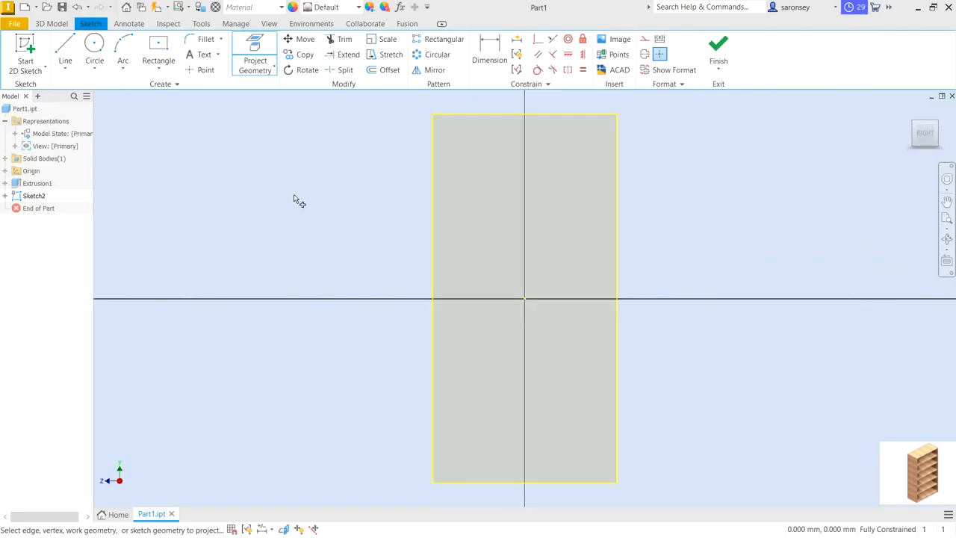
Draw a full-height two-point rectangle about 188 mm wide along the back panel's left edge.
click(160, 69)
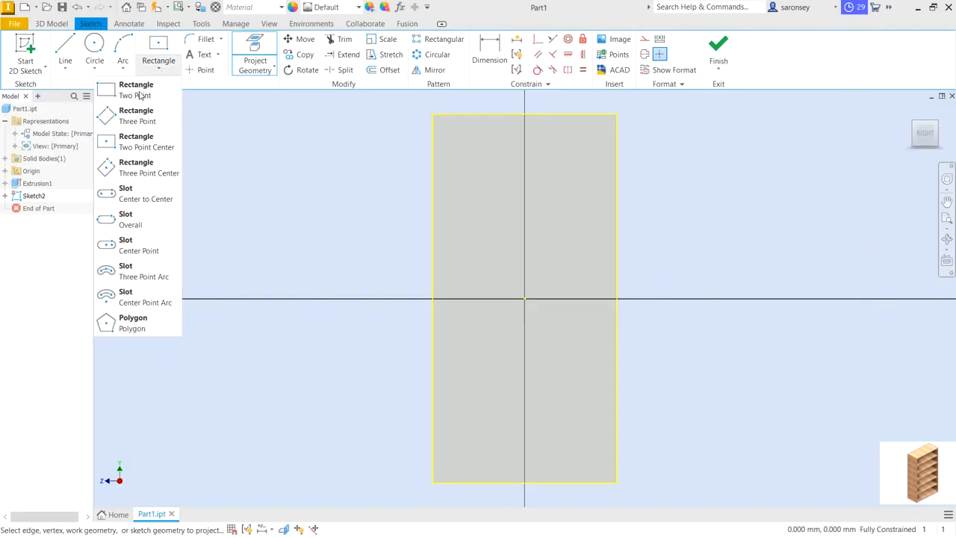
click(140, 91)
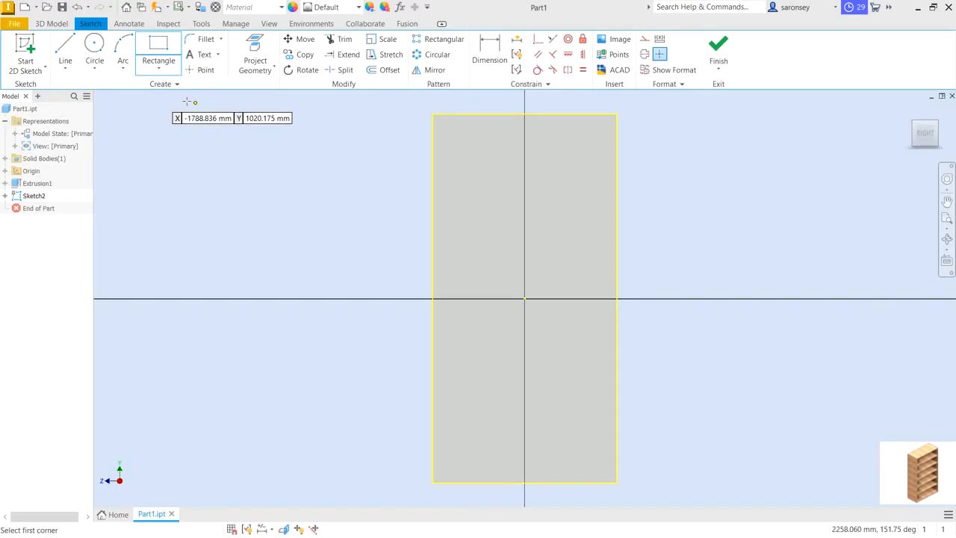
click(433, 114)
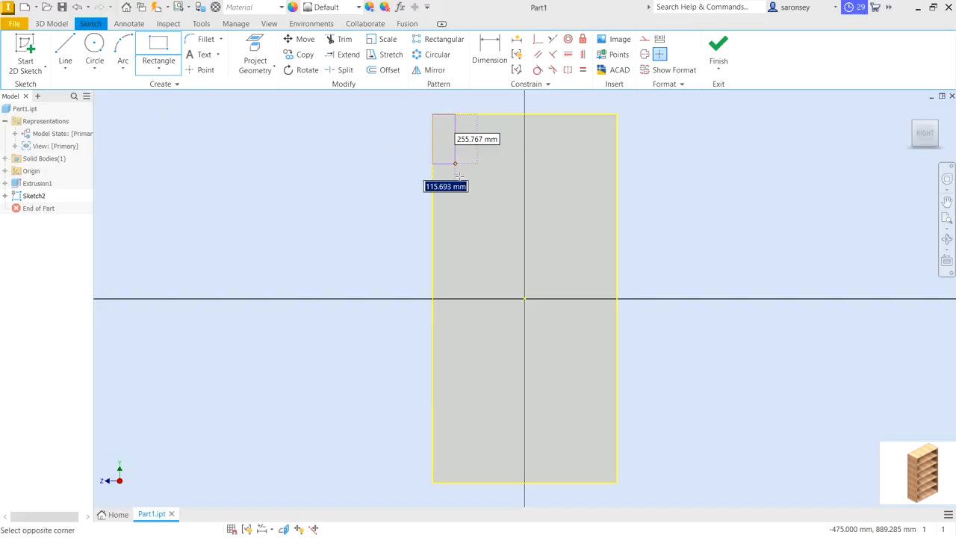
click(469, 482)
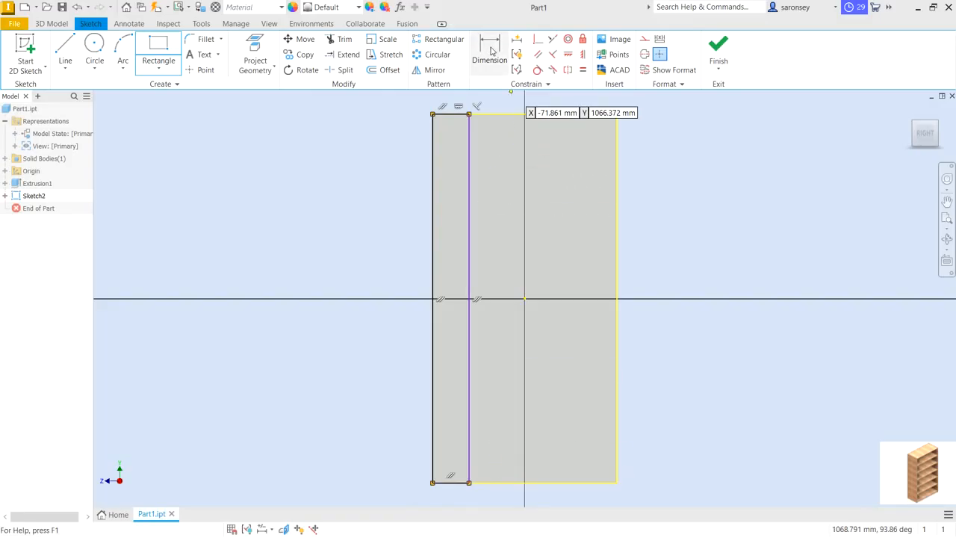
Dimension the side strip's width to 20 mm and finish the sketch.
click(491, 52)
click(432, 175)
click(469, 180)
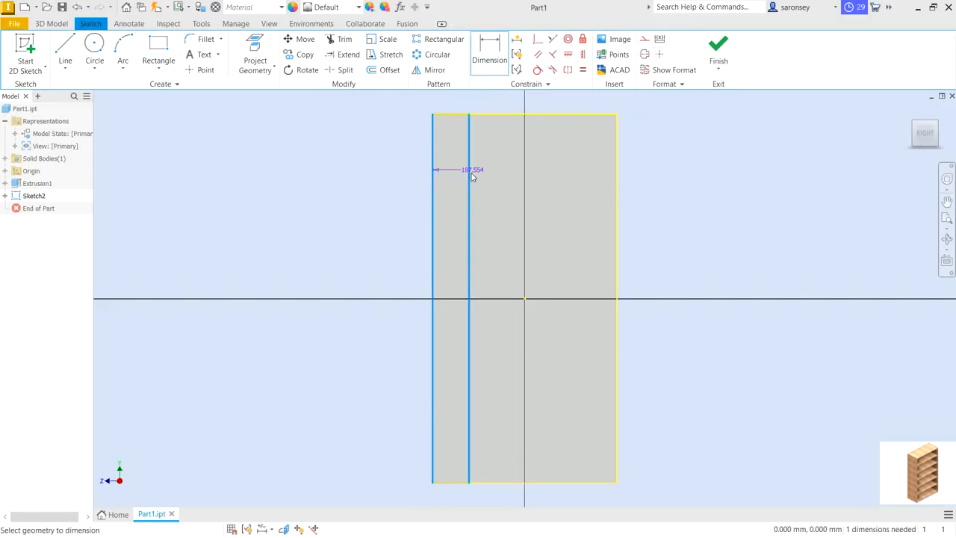
click(458, 101)
text(20)
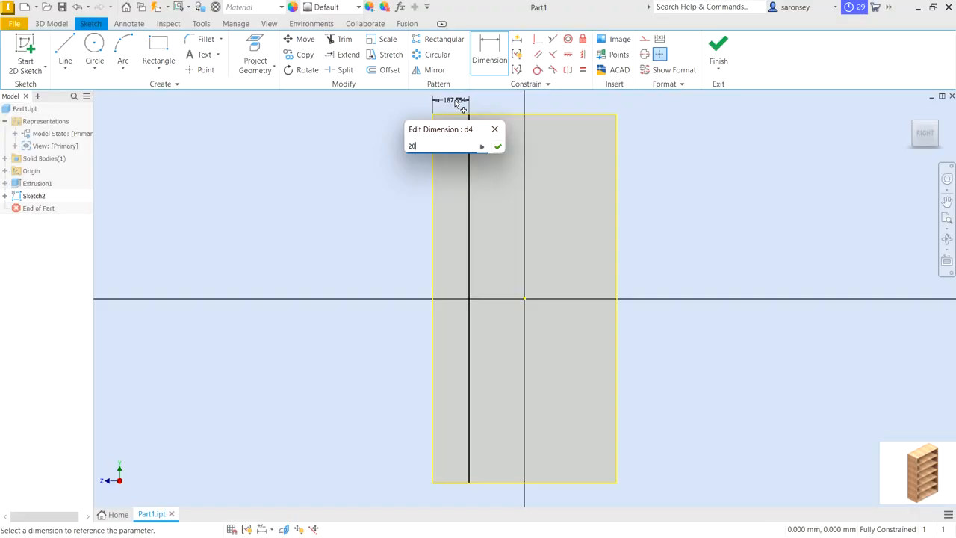
key(Return)
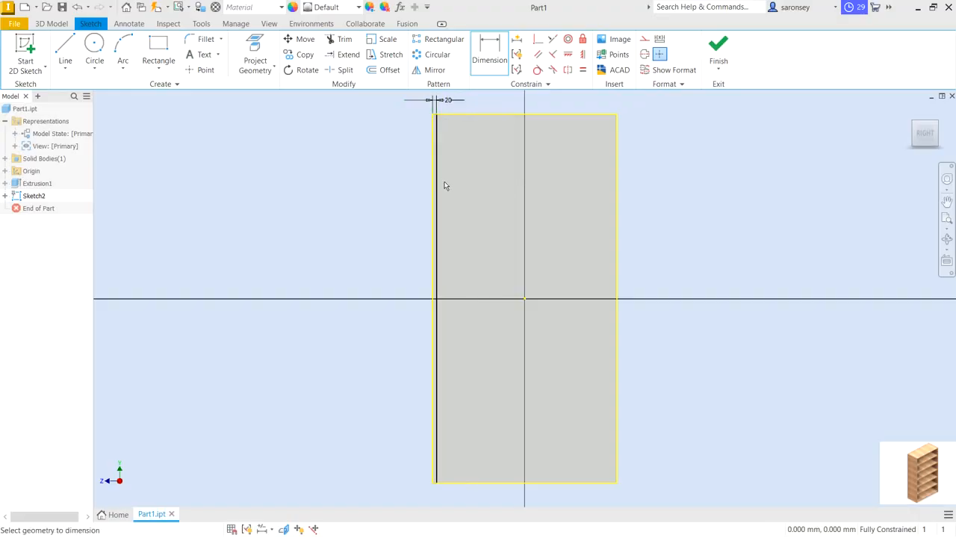
click(719, 48)
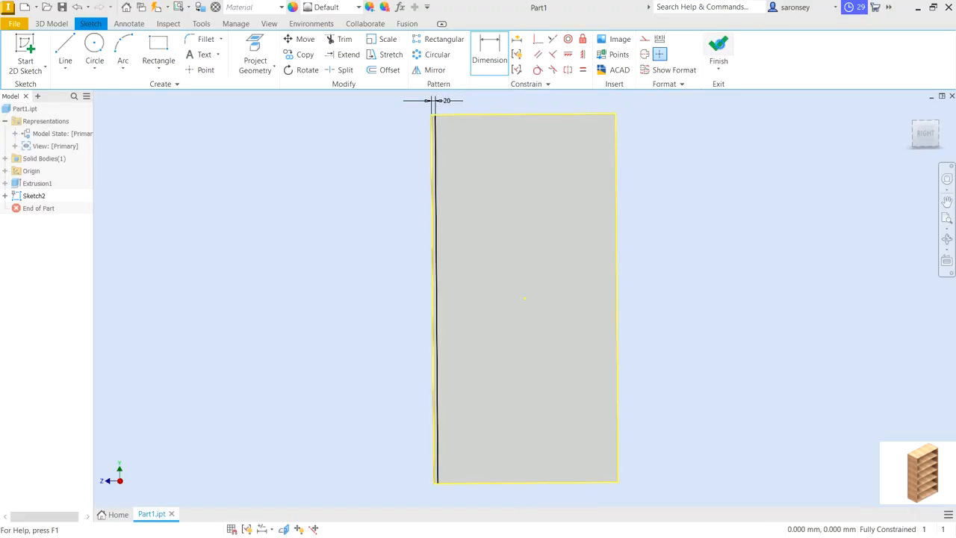
Extrude the narrow side strip 400 mm as a new solid named SIDE PANEL, and list the part's solid bodies.
click(74, 49)
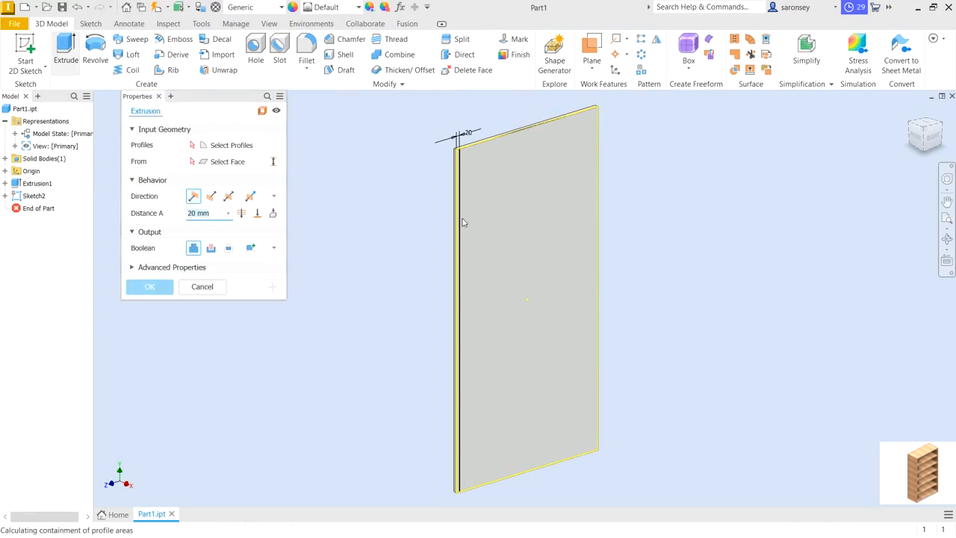
scroll(465, 262, up, 5)
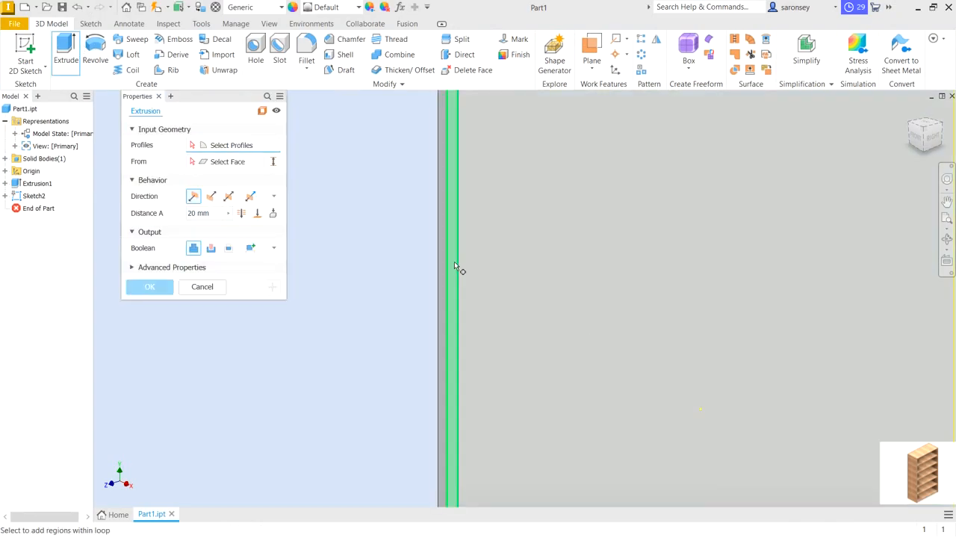
click(454, 262)
scroll(454, 261, down, 3)
drag(211, 213, 168, 213)
text(400)
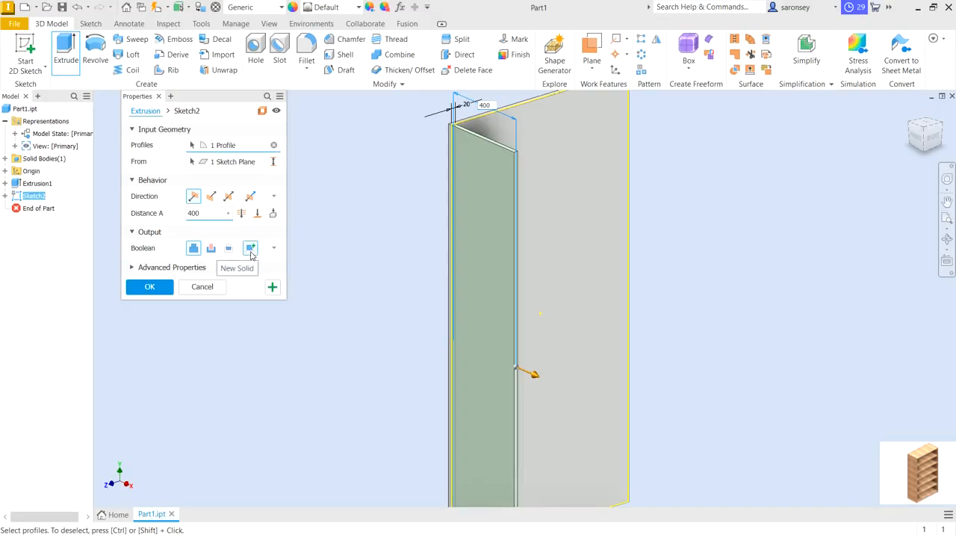
click(251, 251)
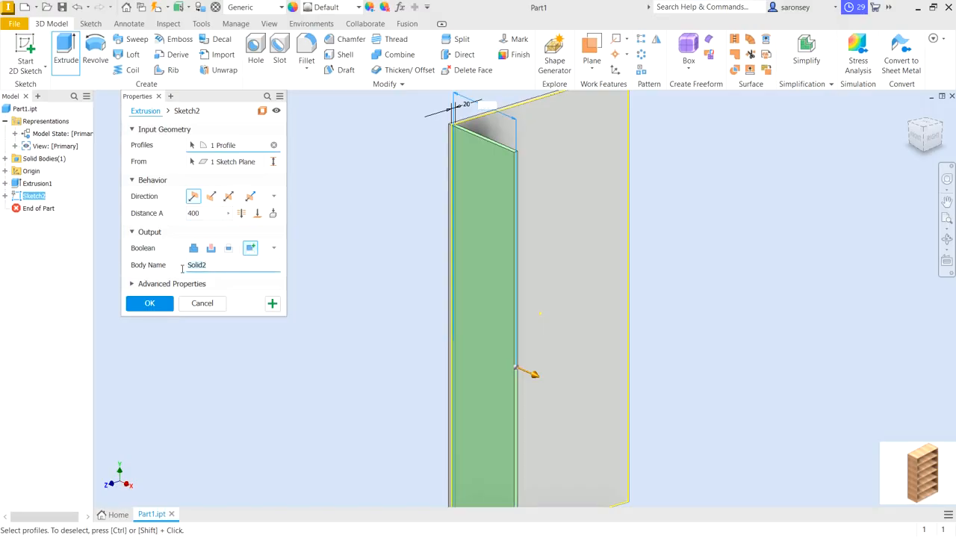
text(SIDE PANEL)
click(166, 308)
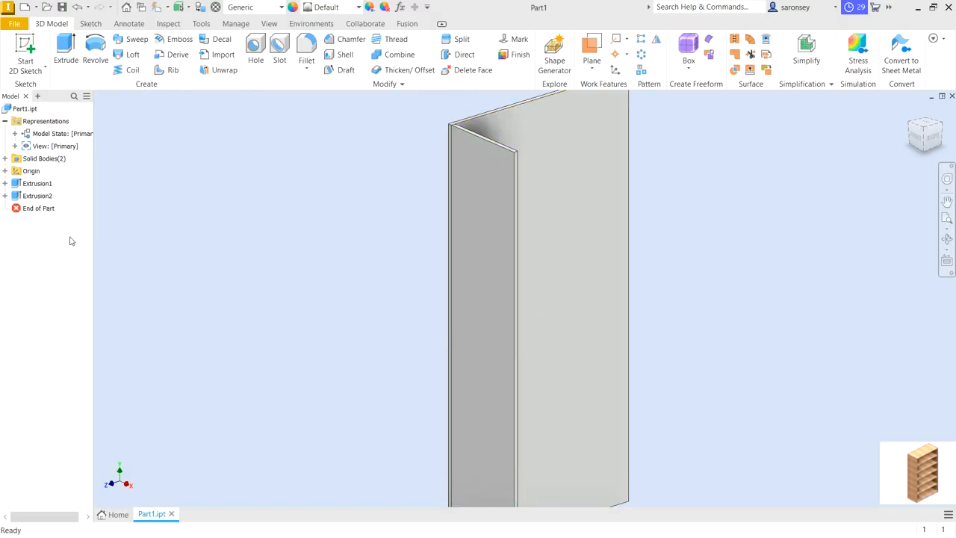
click(5, 159)
click(51, 171)
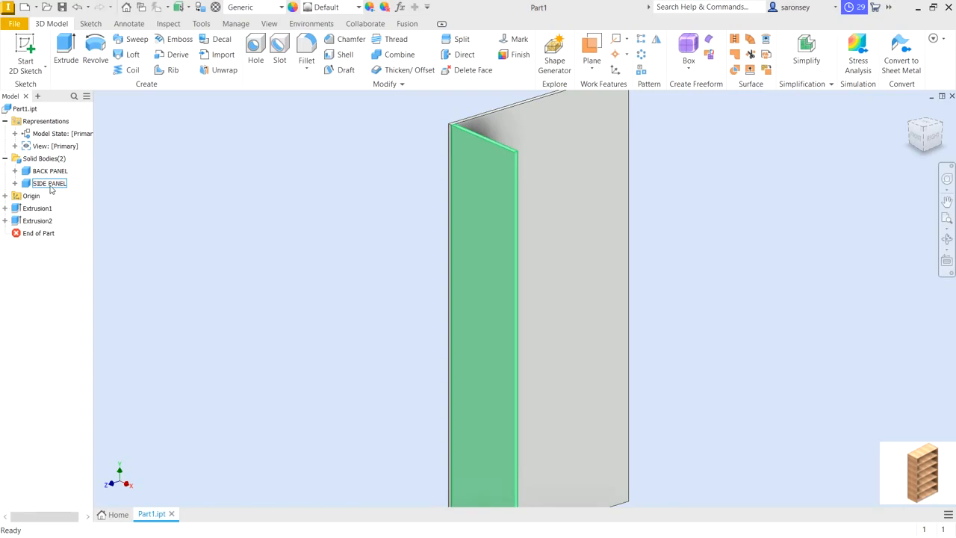
Start a sketch on the back panel's front face and project the side panel's inner edge and the face's top and right edges.
scroll(332, 204, down, 3)
click(478, 187)
click(574, 176)
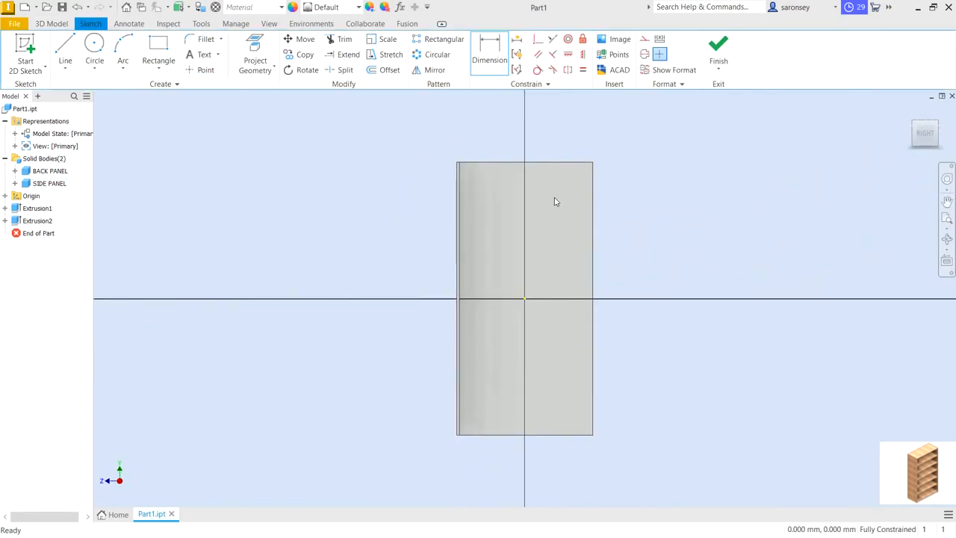
scroll(555, 199, up, 3)
click(258, 52)
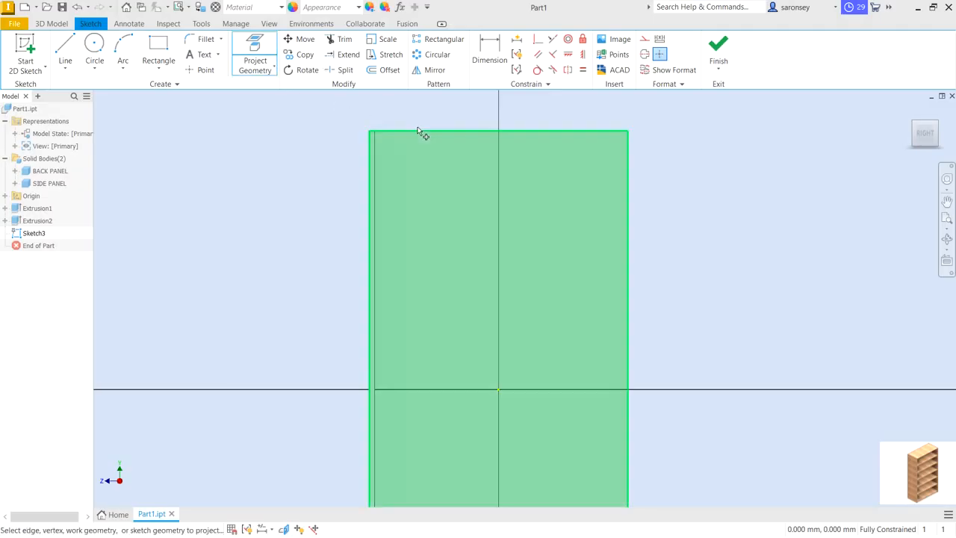
click(377, 181)
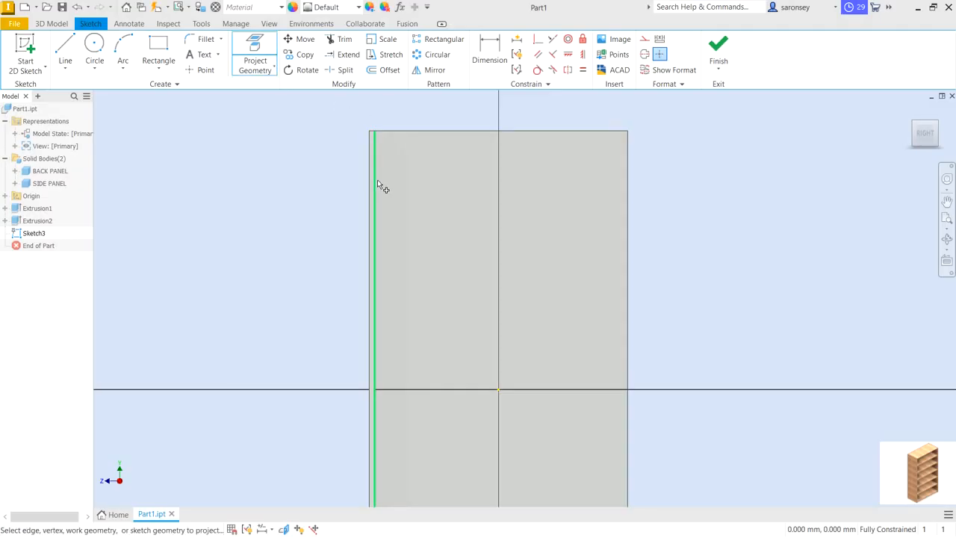
click(628, 171)
click(436, 131)
Draw a two-point rectangle about 87 mm high from the side panel's inner top corner, ending short of the back panel's right edge.
click(158, 51)
scroll(453, 166, up, 3)
middle_drag(443, 158, 431, 197)
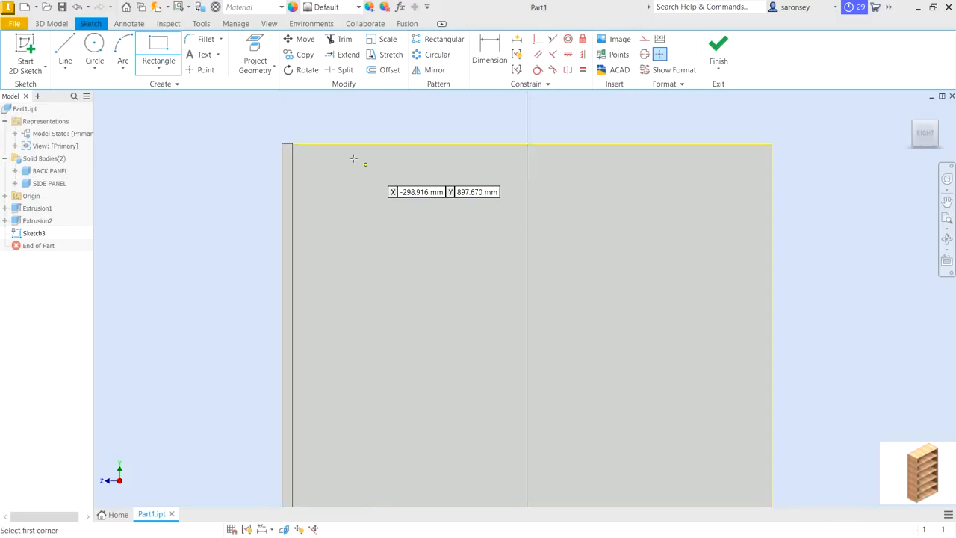
click(292, 143)
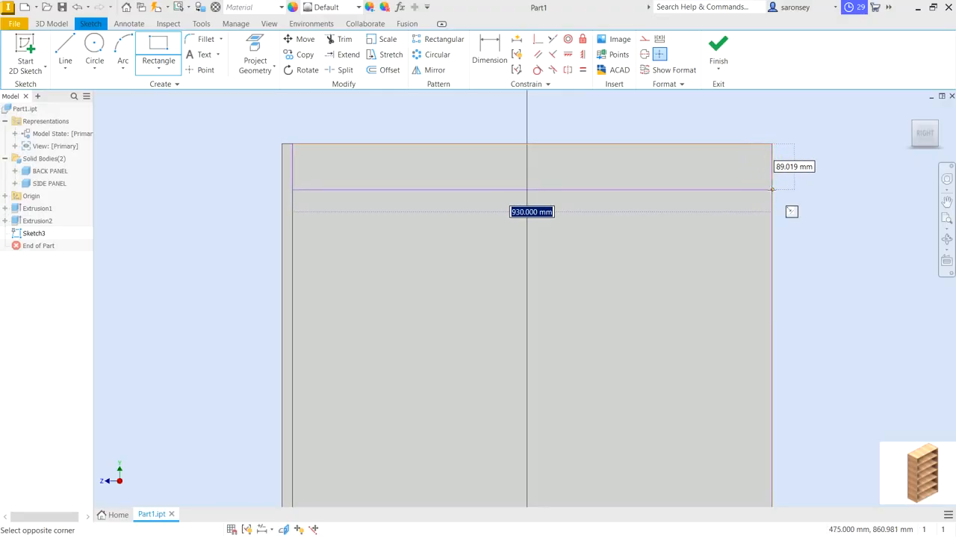
click(738, 188)
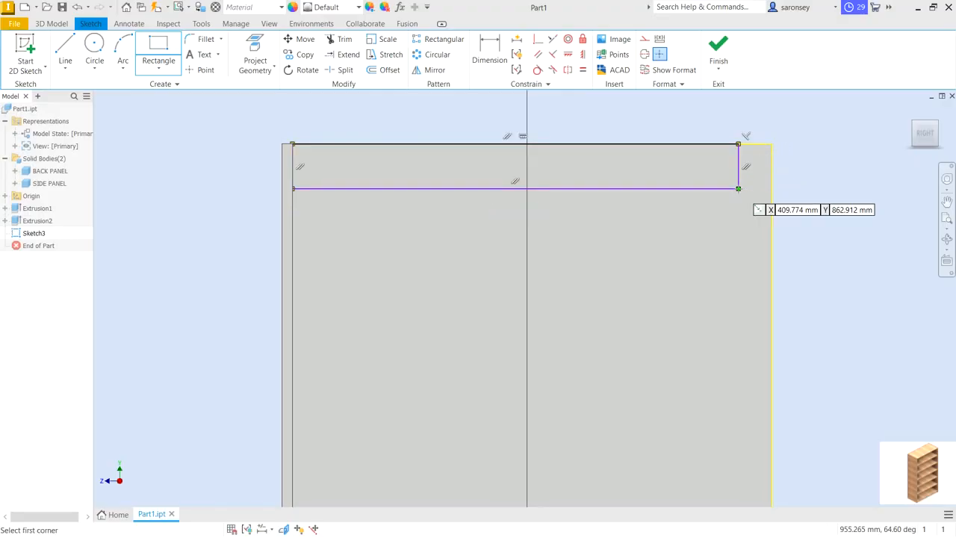
Dimension the top rectangle's height to 20 mm.
click(489, 53)
click(540, 187)
click(545, 143)
click(220, 172)
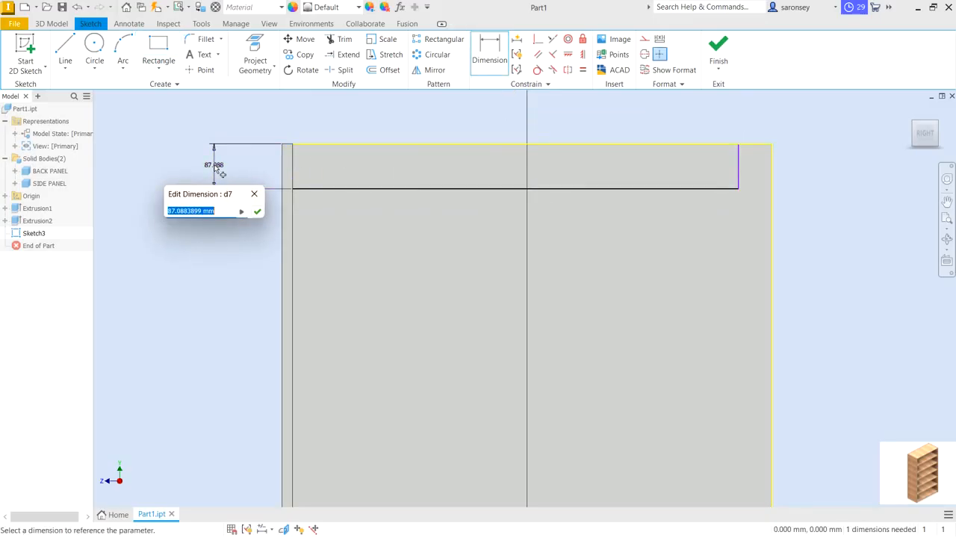
text(20)
key(Return)
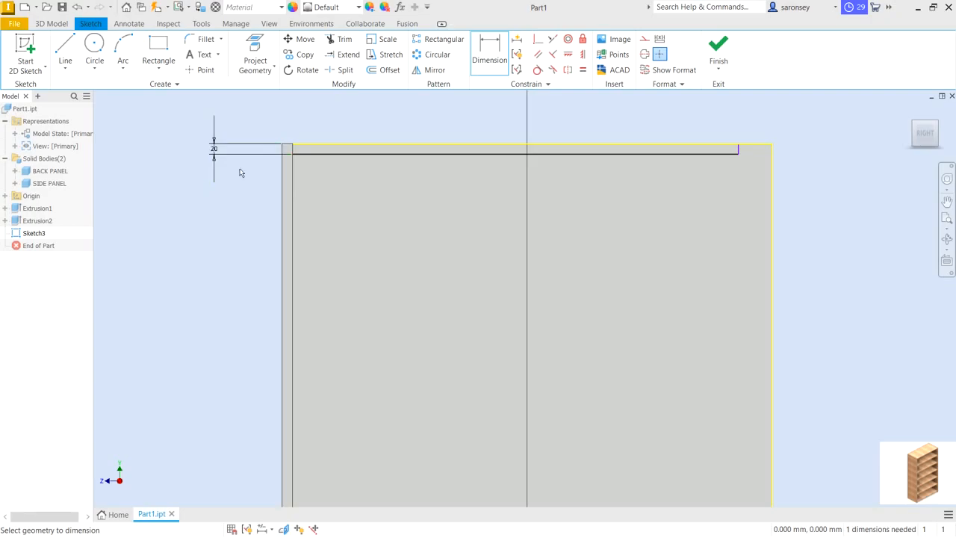
Dimension the gap between the rectangle's right end and the back panel's right edge to 20 mm, and finish the sketch.
scroll(739, 131, up, 6)
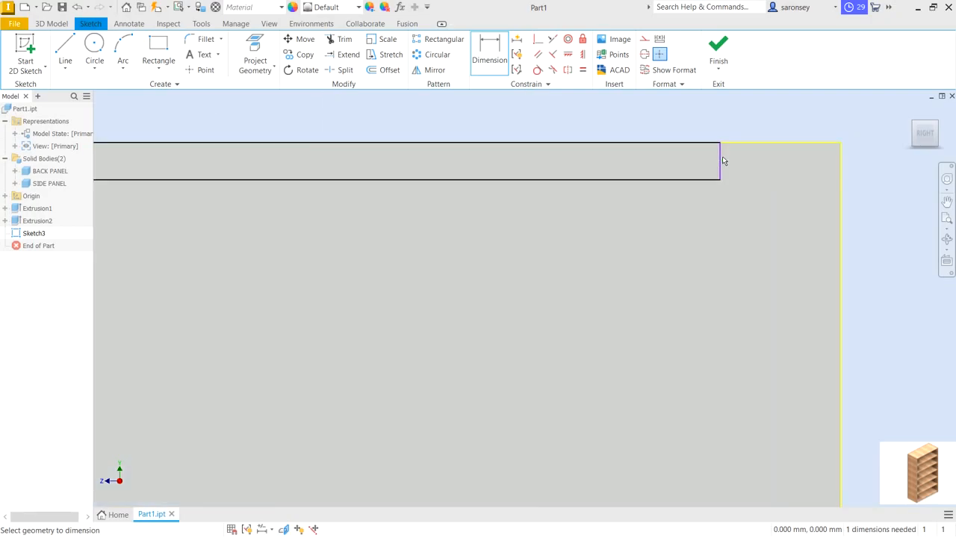
click(722, 156)
click(842, 162)
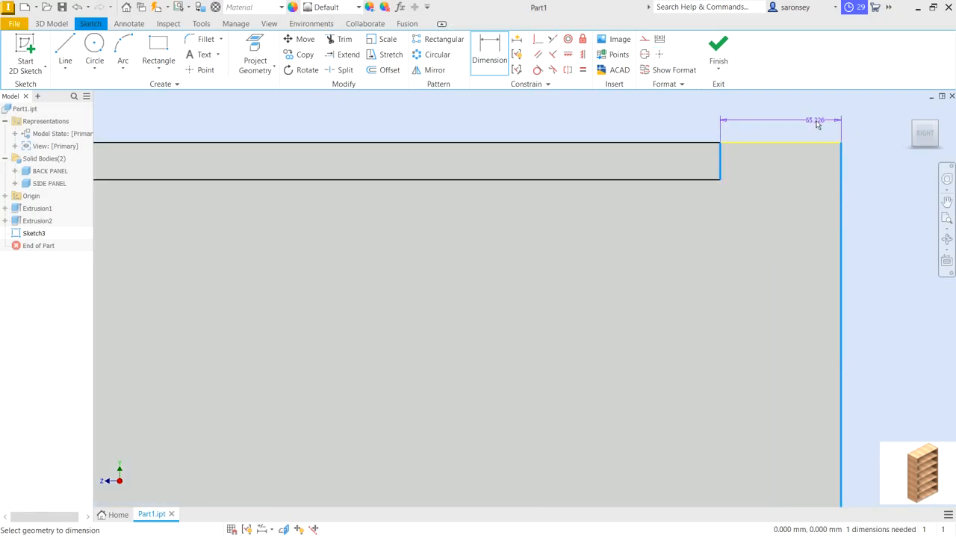
click(821, 125)
text(20)
click(859, 166)
scroll(738, 225, down, 4)
click(719, 73)
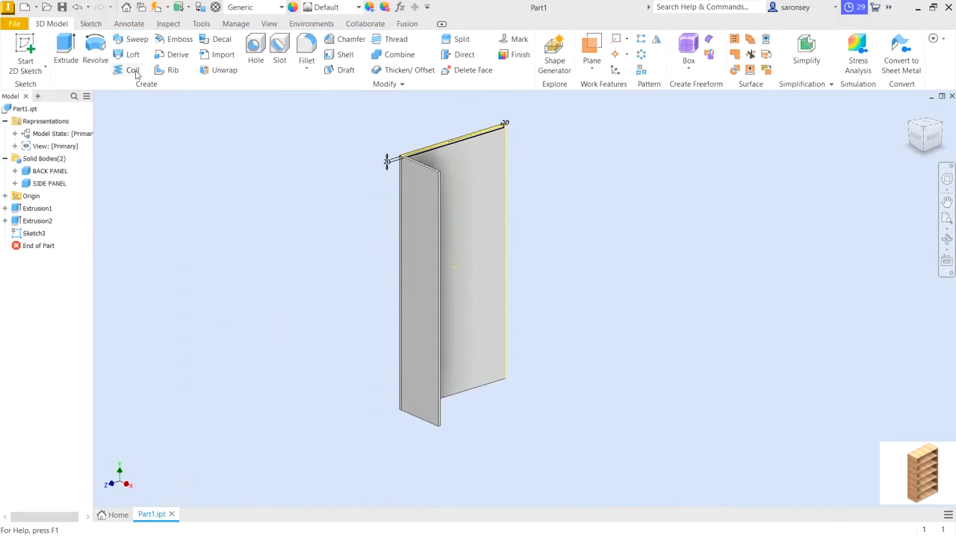
Extrude the top strip profile 400 mm as a new solid named PARTITIONS.
click(65, 51)
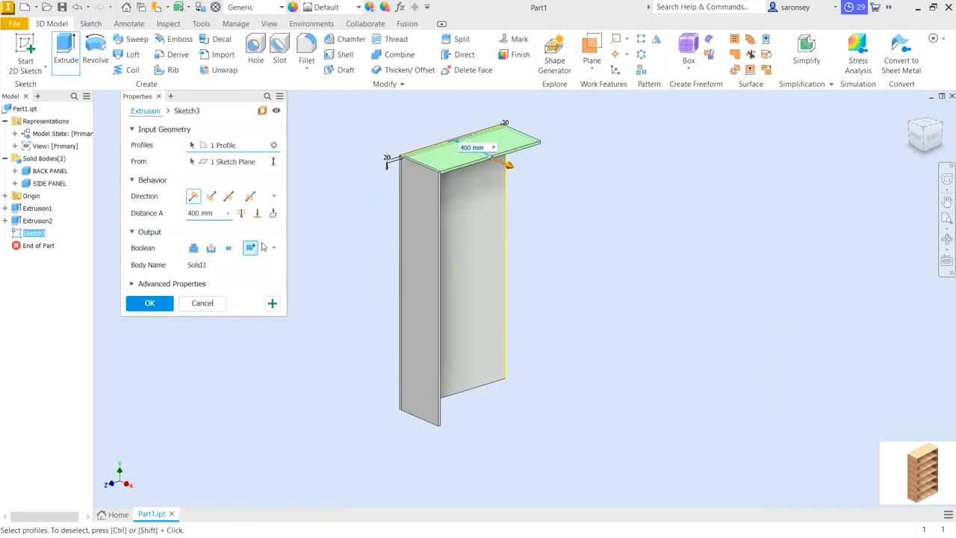
click(209, 265)
text(PARTITIONS)
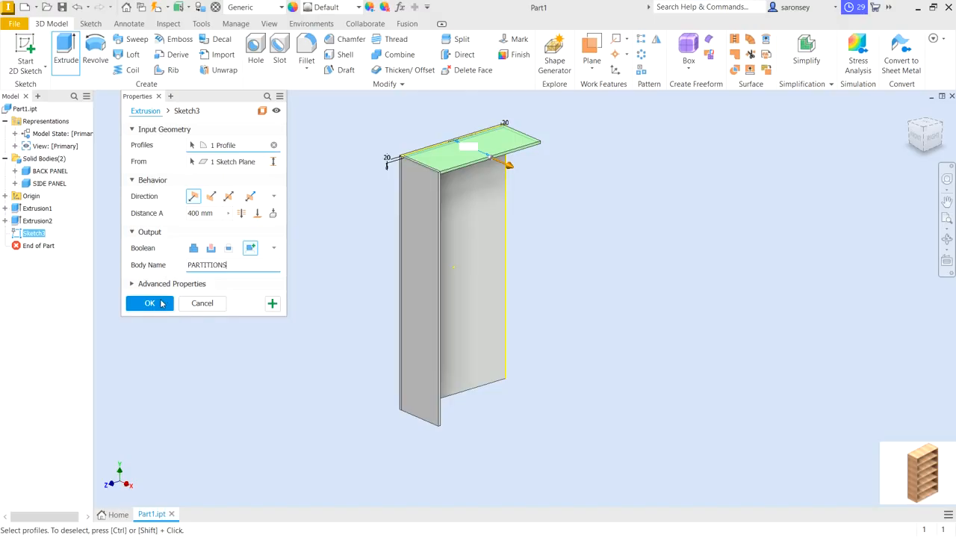
click(150, 303)
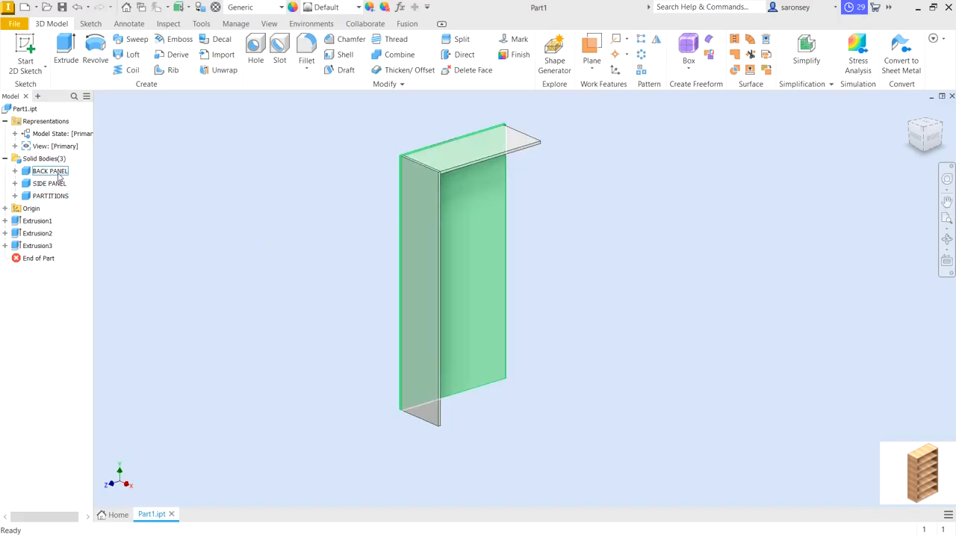
Apply the Birch - Natural Polished appearance to the whole part.
middle_drag(342, 204, 344, 230)
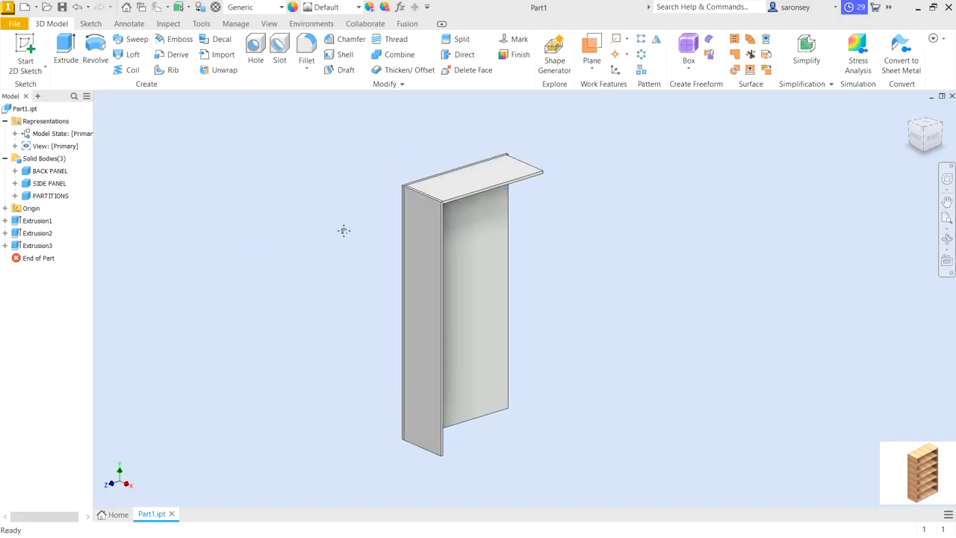
click(359, 7)
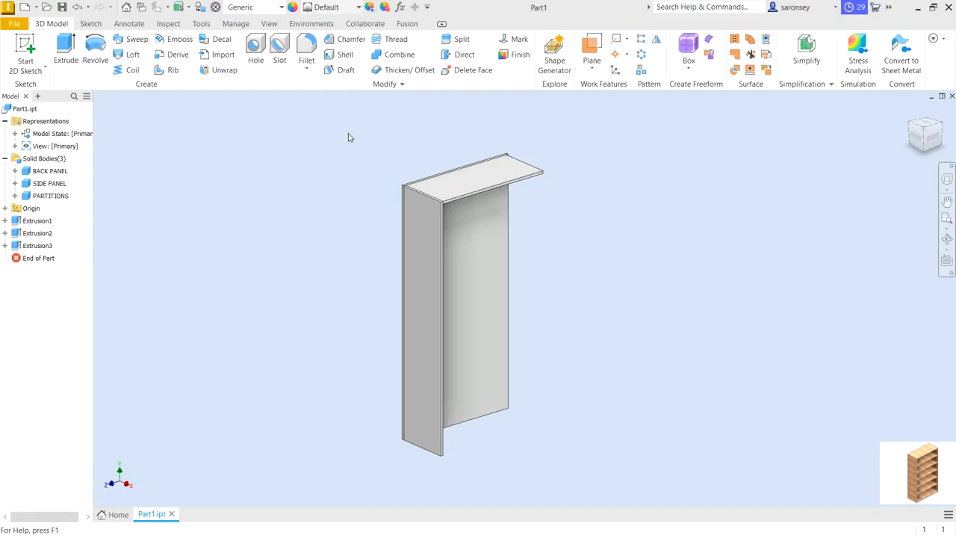
scroll(316, 118, up, 10)
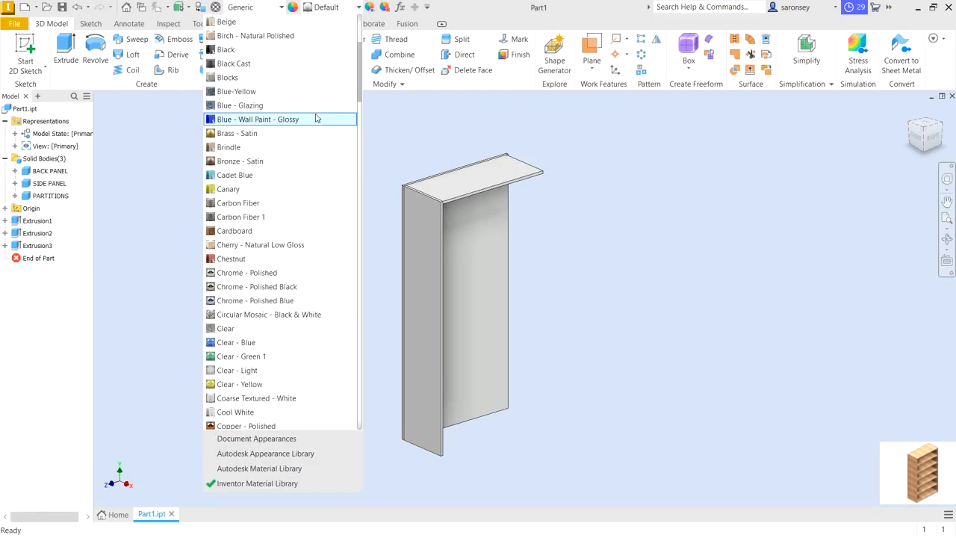
click(292, 35)
scroll(475, 250, down, 5)
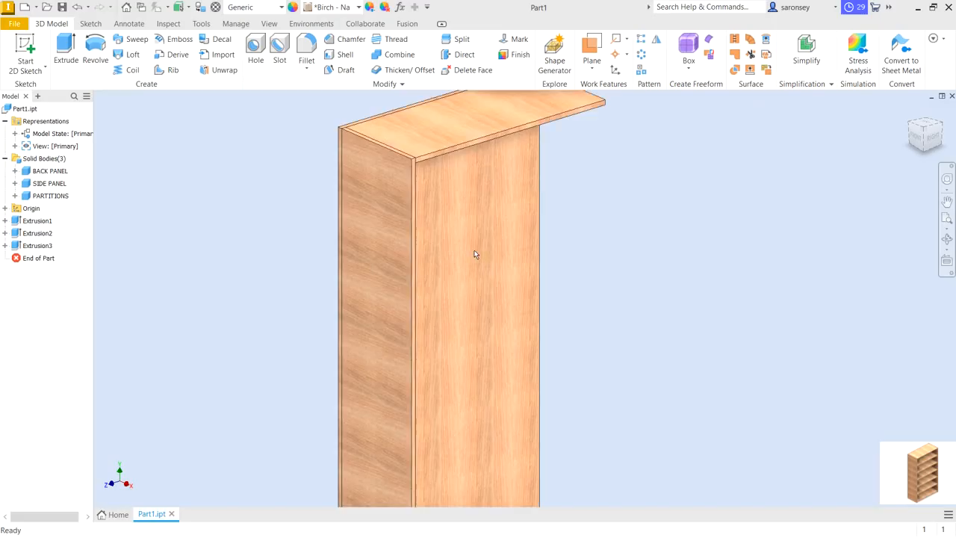
scroll(474, 249, up, 4)
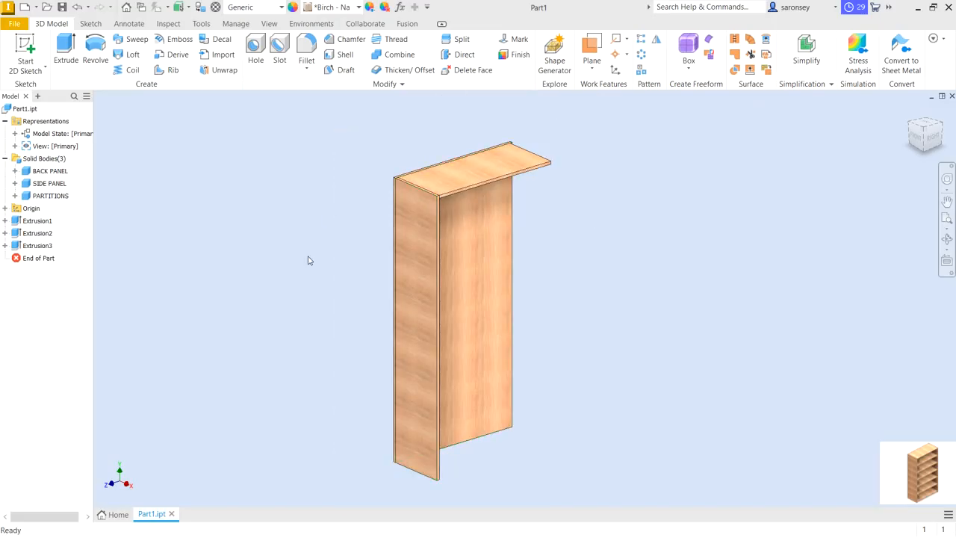
Start Make Components and select the BACK PANEL, SIDE PANEL and PARTITIONS bodies.
click(243, 27)
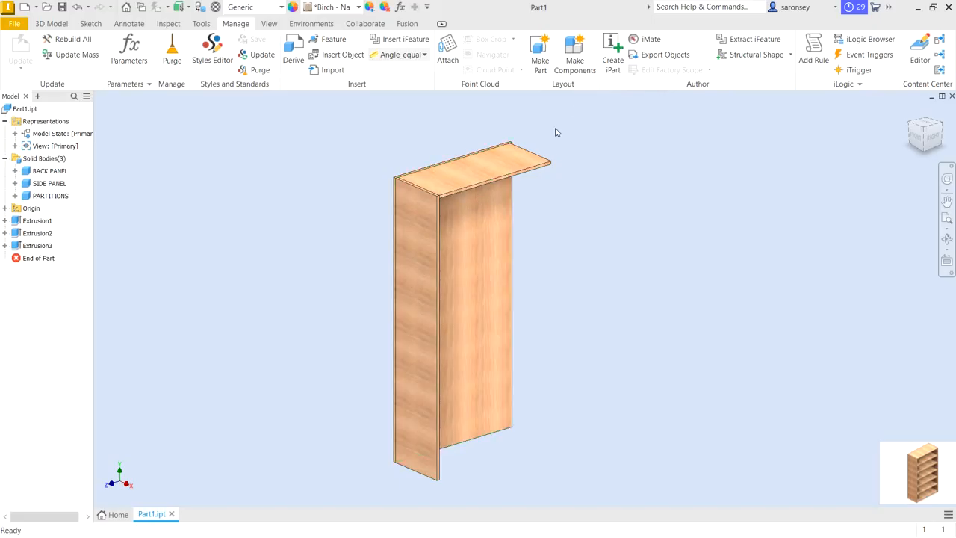
click(579, 59)
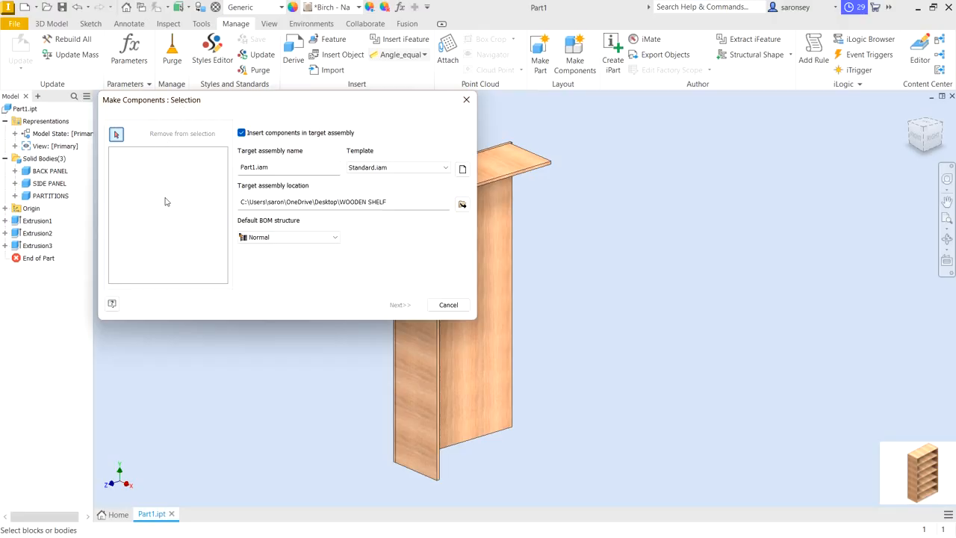
click(50, 171)
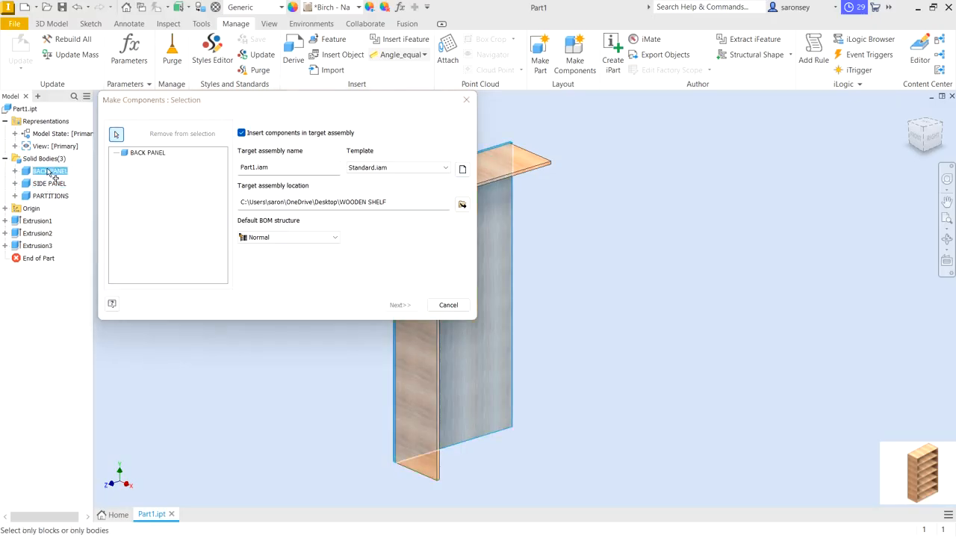
click(50, 183)
click(51, 195)
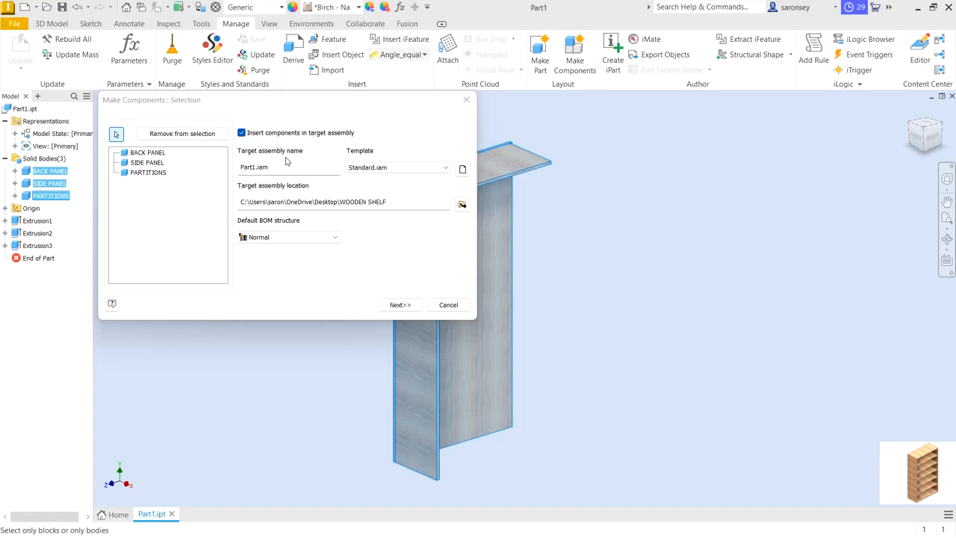
Name the target assembly ASSEMBLY and choose the metric Standard (mm).iam template for it.
click(269, 168)
drag(269, 168, 235, 169)
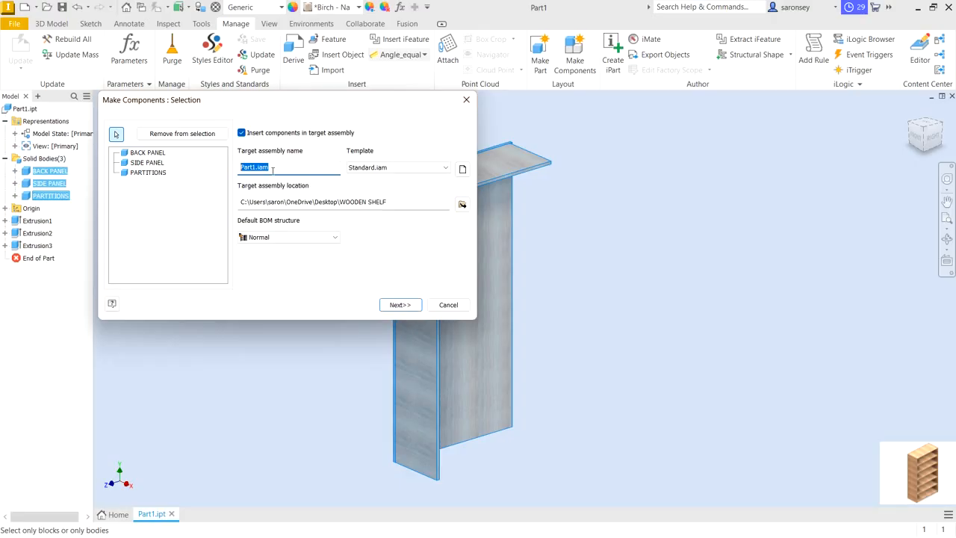
text(A)
click(463, 169)
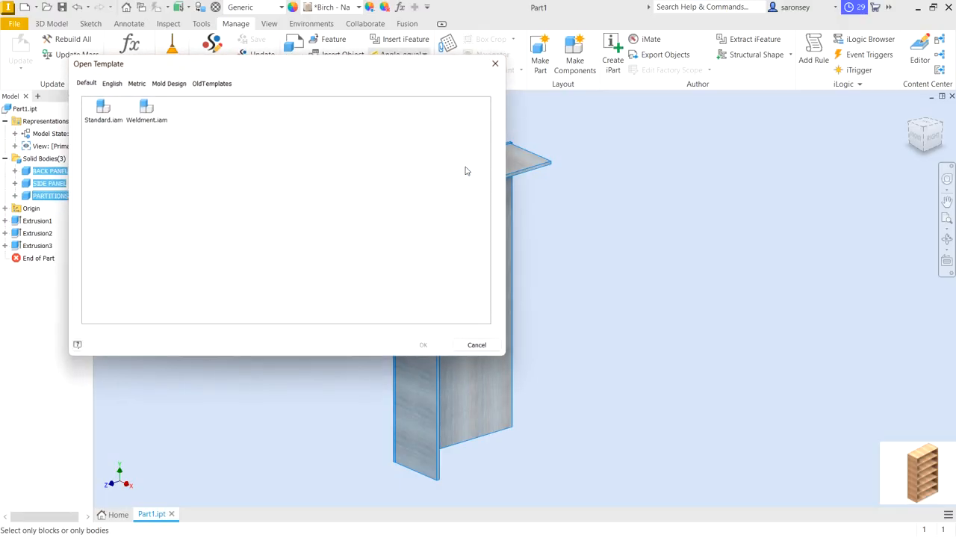
click(136, 84)
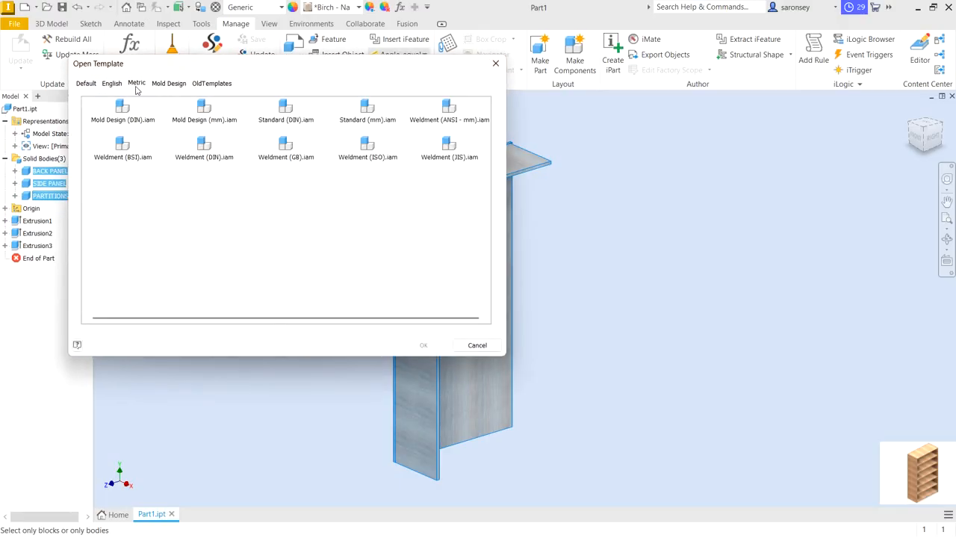
click(366, 119)
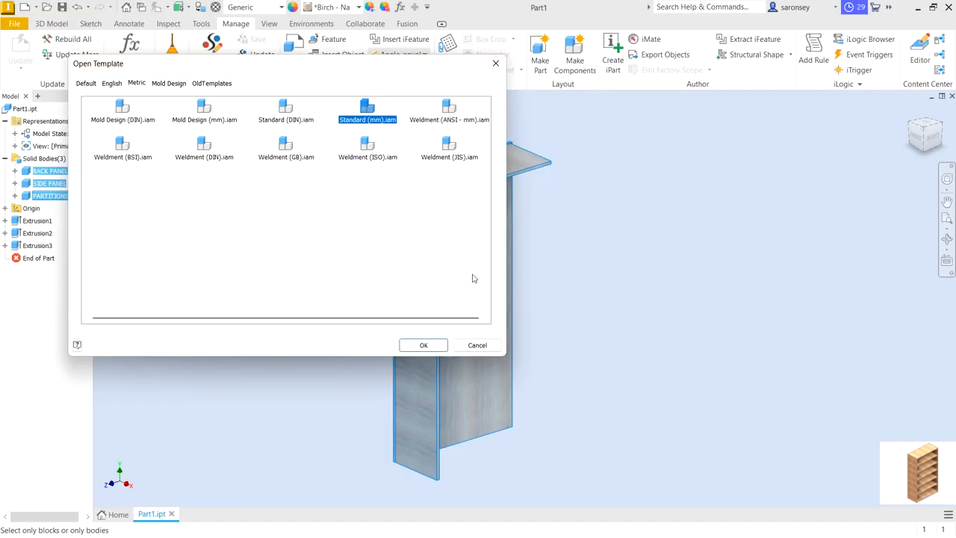
click(423, 346)
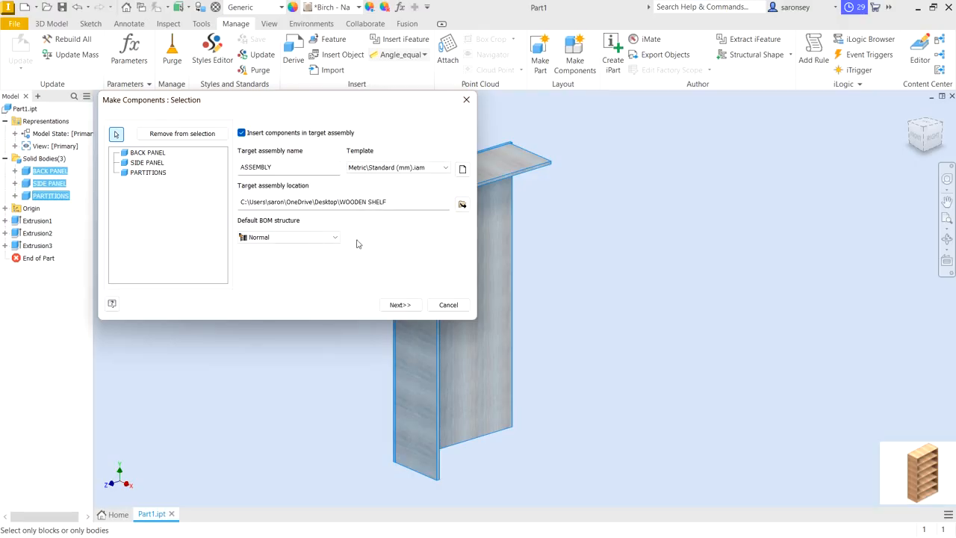
Generate the component parts and the target assembly from the selected bodies, and close Make Components.
click(398, 305)
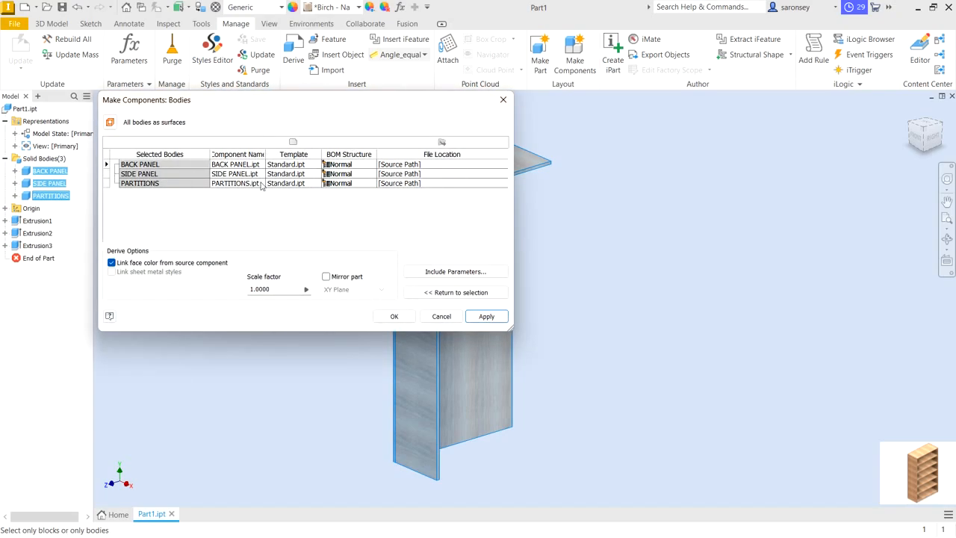
click(487, 317)
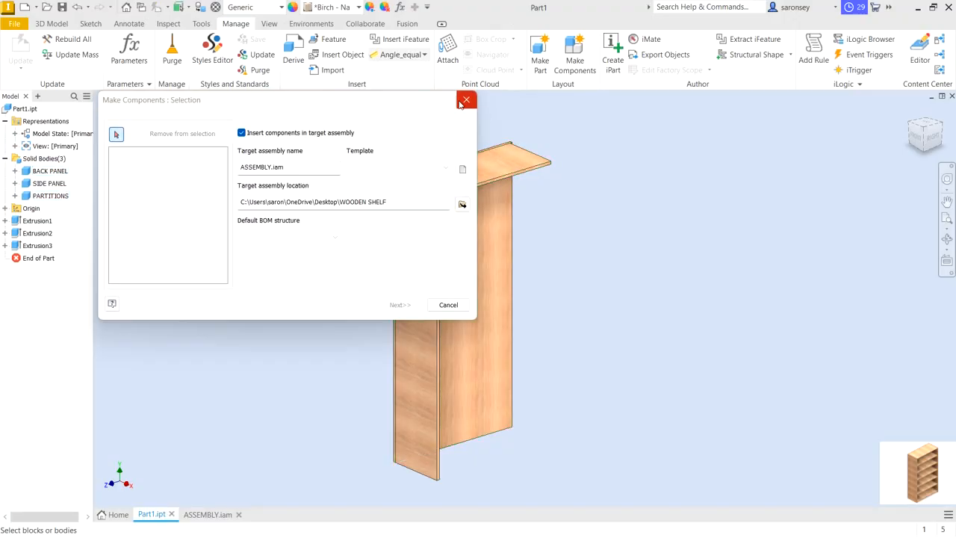
click(455, 106)
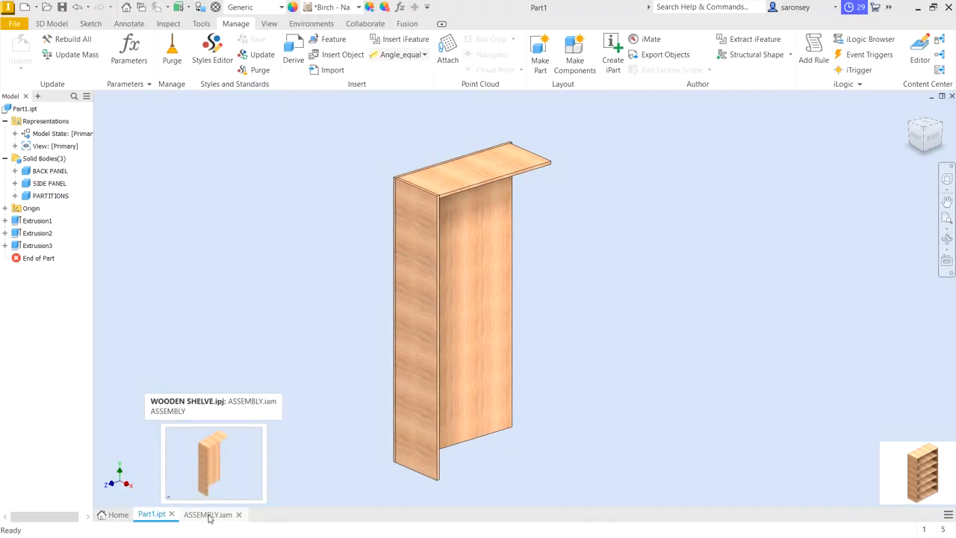
Open the ASSEMBLY.iam document and set its visual style to Shaded with Edges.
click(209, 516)
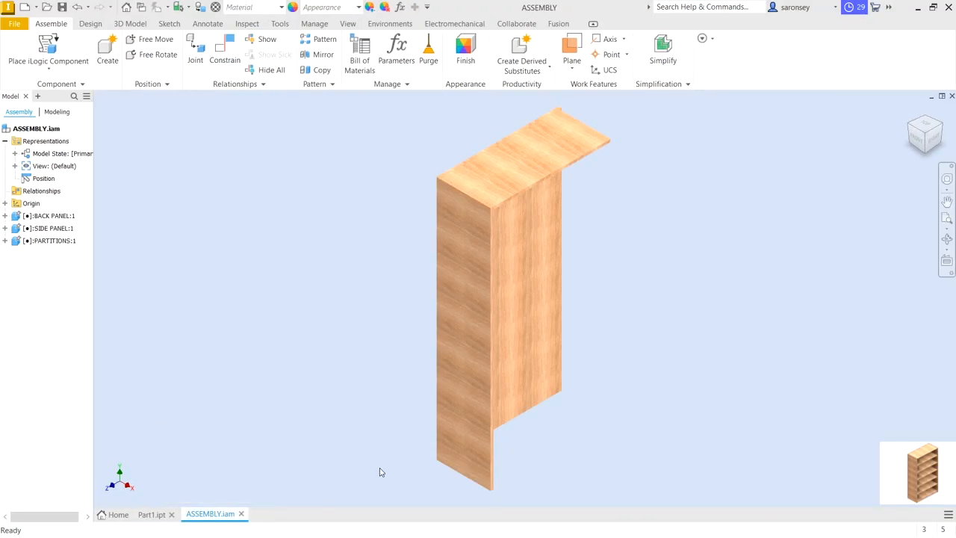
click(349, 23)
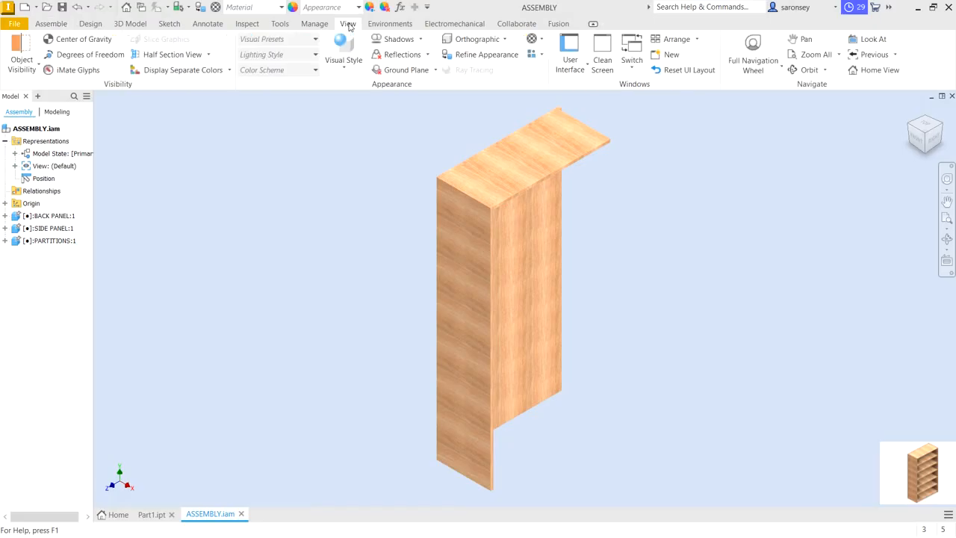
click(345, 63)
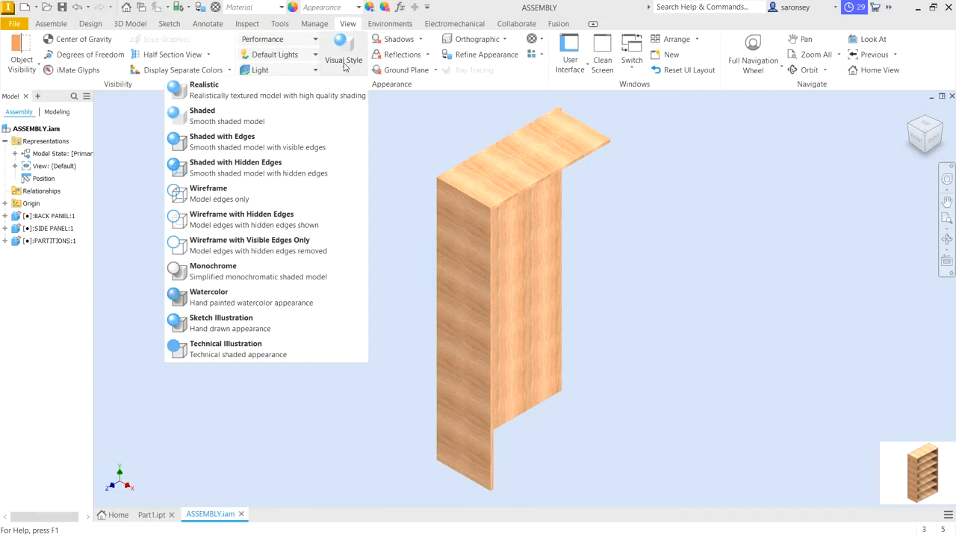
click(278, 146)
mouse_move(662, 192)
middle_down()
mouse_move(613, 196)
mouse_move(649, 199)
middle_up()
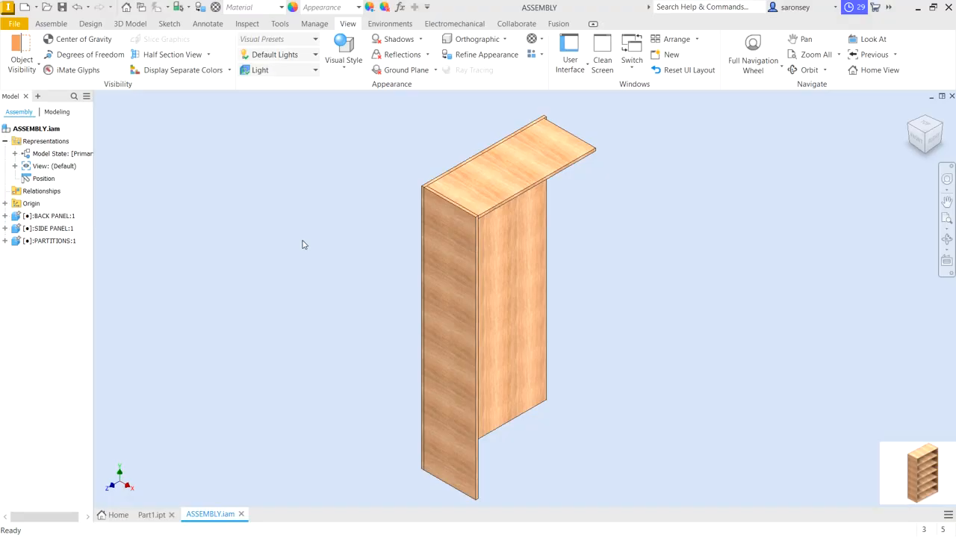
Start a rectangular component pattern of the PARTITIONS panel with the side panel's vertical front edge as column direction.
click(57, 26)
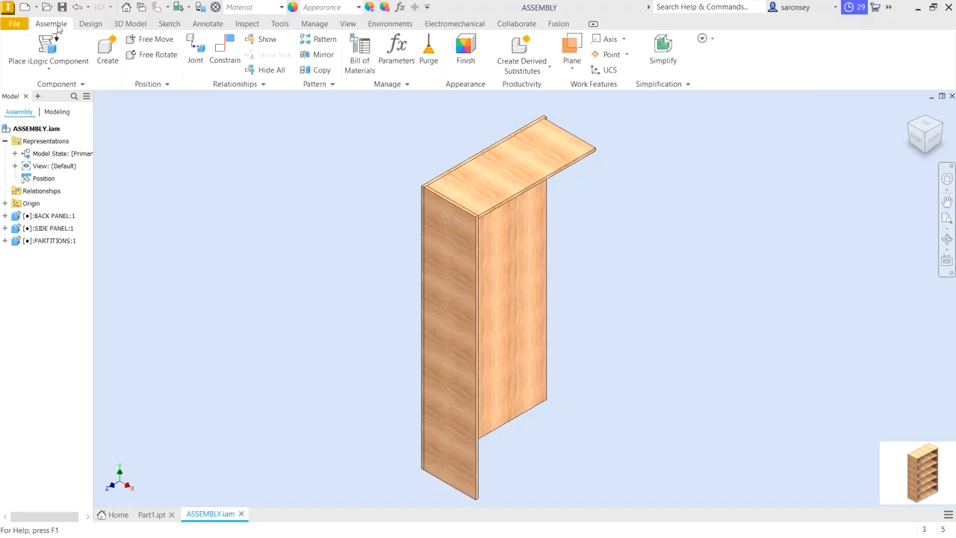
click(317, 44)
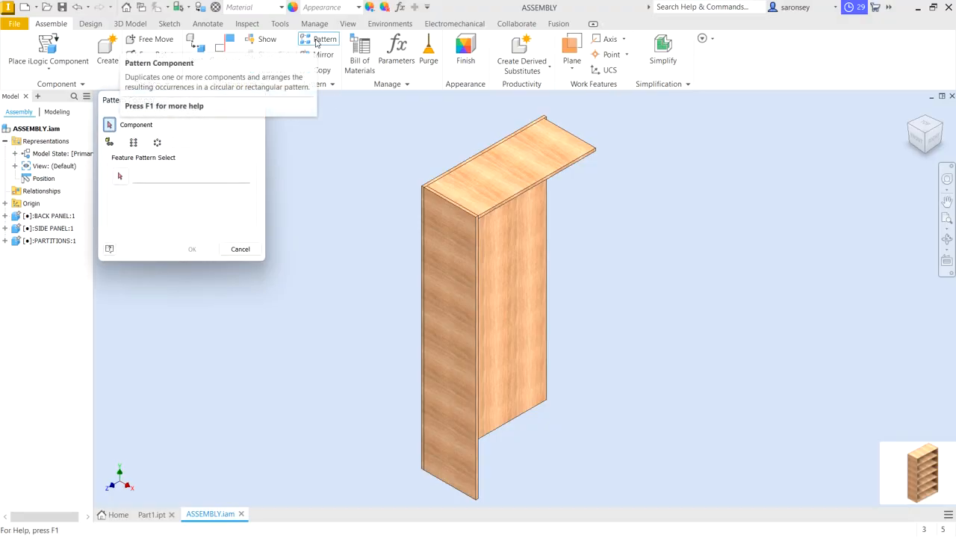
click(527, 182)
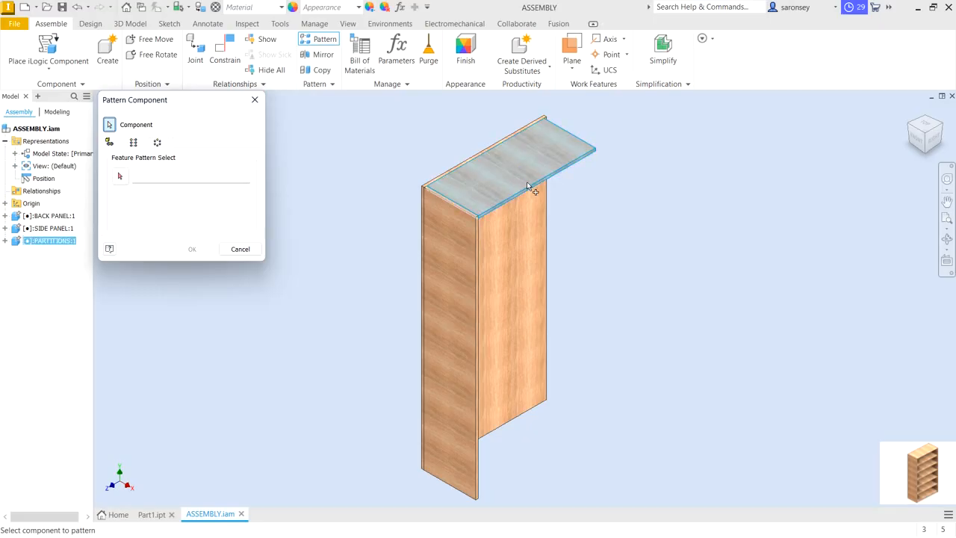
click(134, 142)
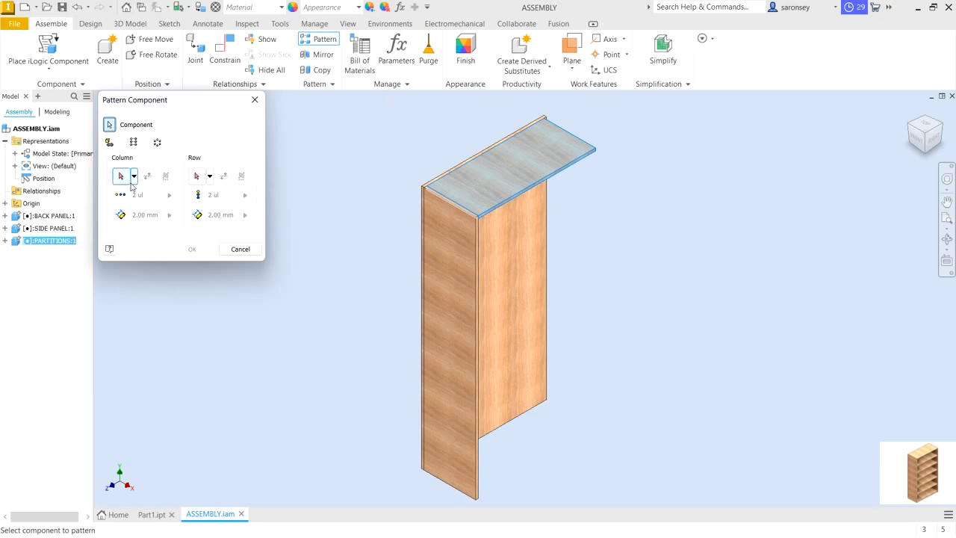
click(121, 177)
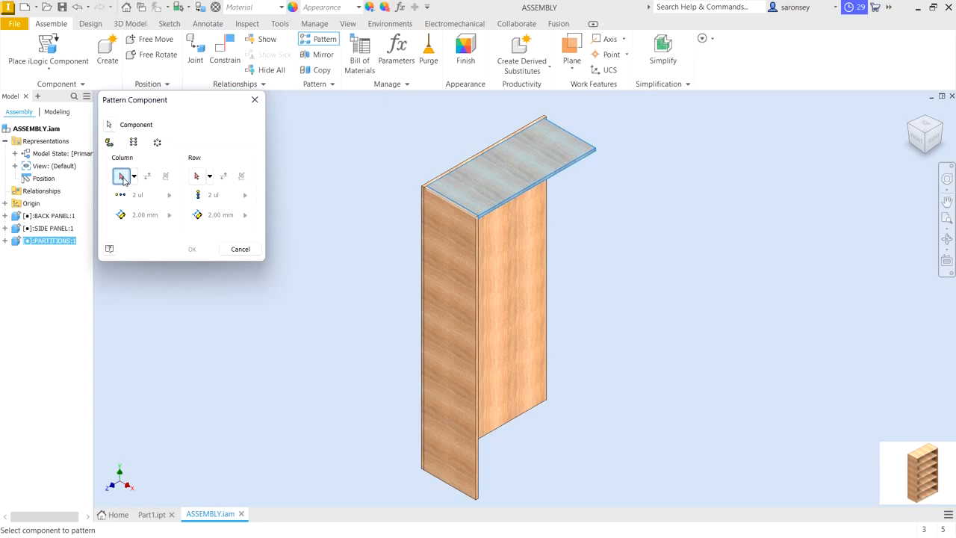
scroll(479, 266, up, 3)
click(482, 281)
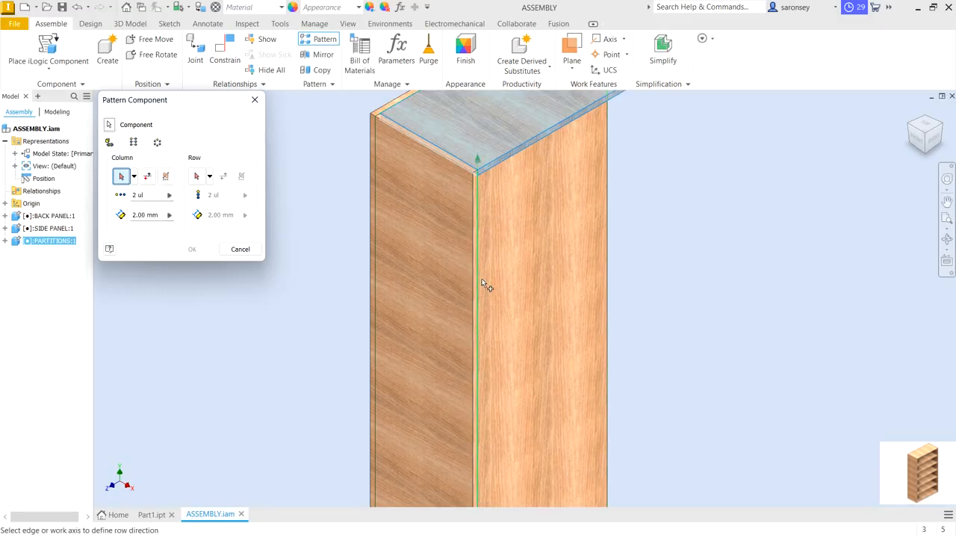
scroll(484, 284, down, 3)
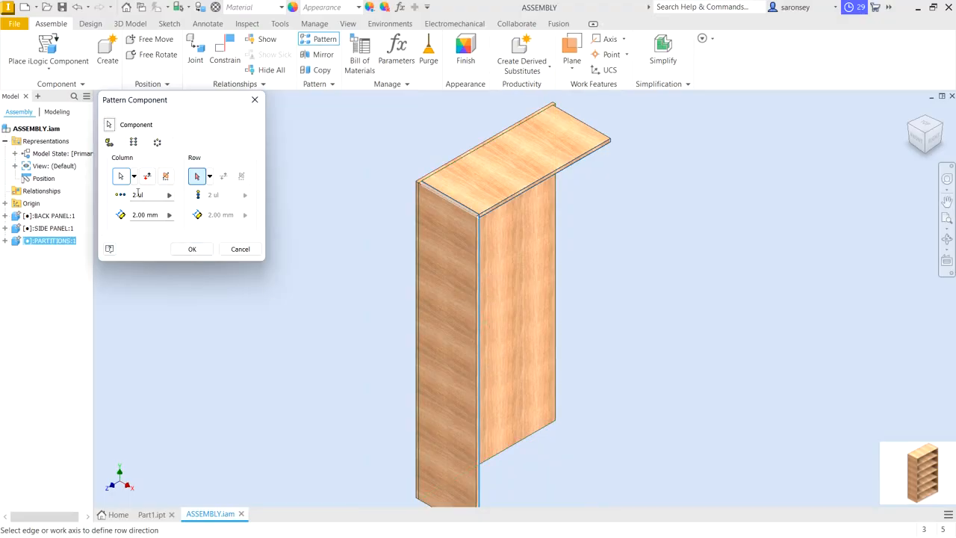
Set the column count to 7 with 100 mm spacing and flip the column direction so the partitions run down the shelf.
double_click(139, 195)
text(7)
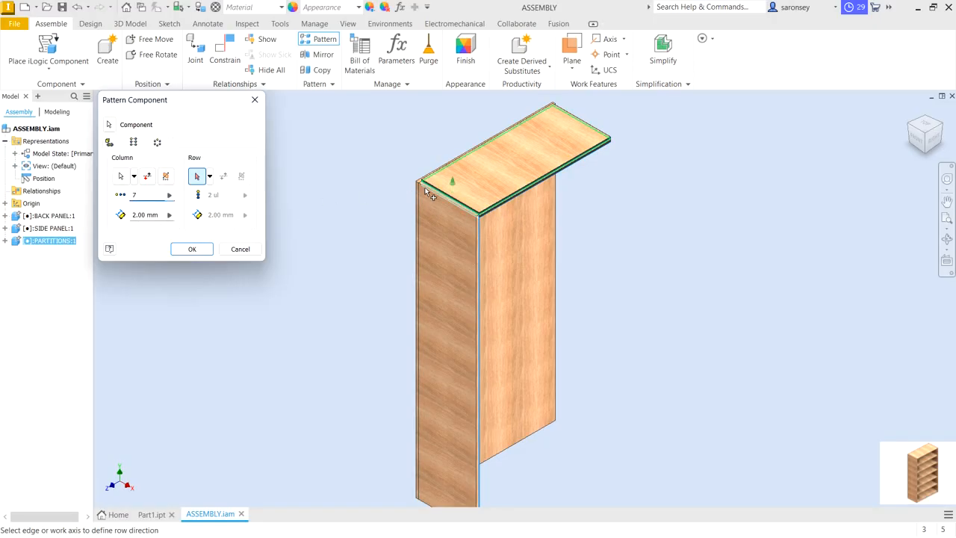
scroll(507, 211, up, 2)
scroll(507, 211, down, 2)
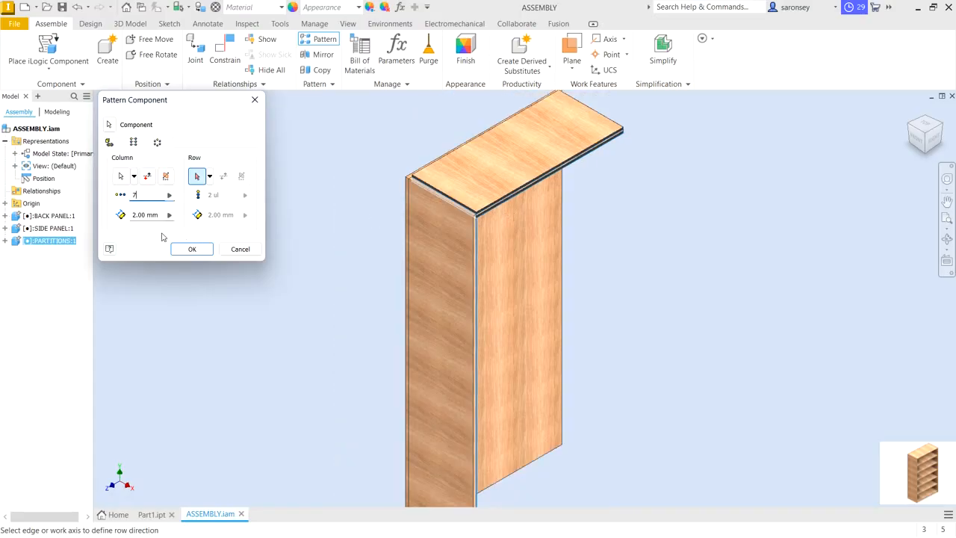
key(Tab)
text(100)
middle_drag(522, 175, 514, 276)
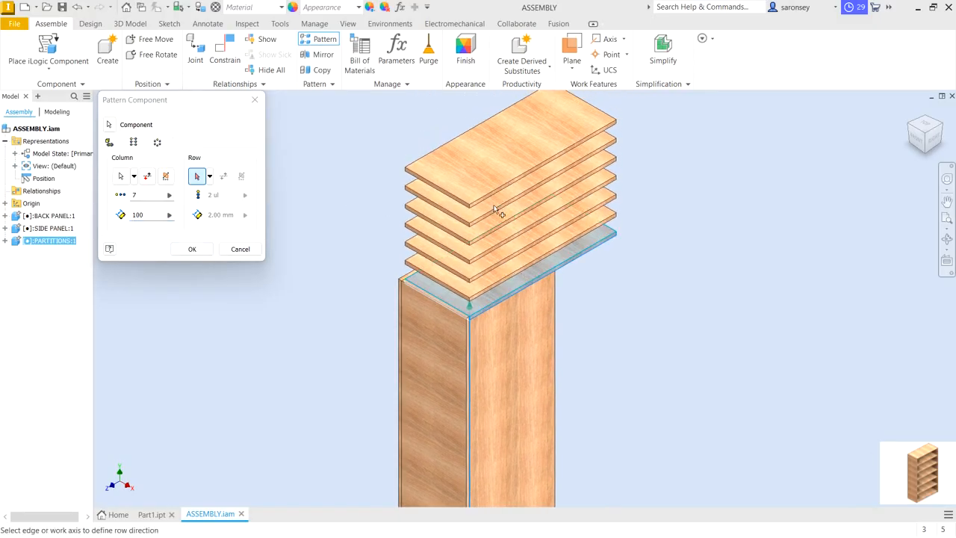
click(147, 177)
scroll(359, 210, up, 2)
middle_drag(360, 210, 385, 200)
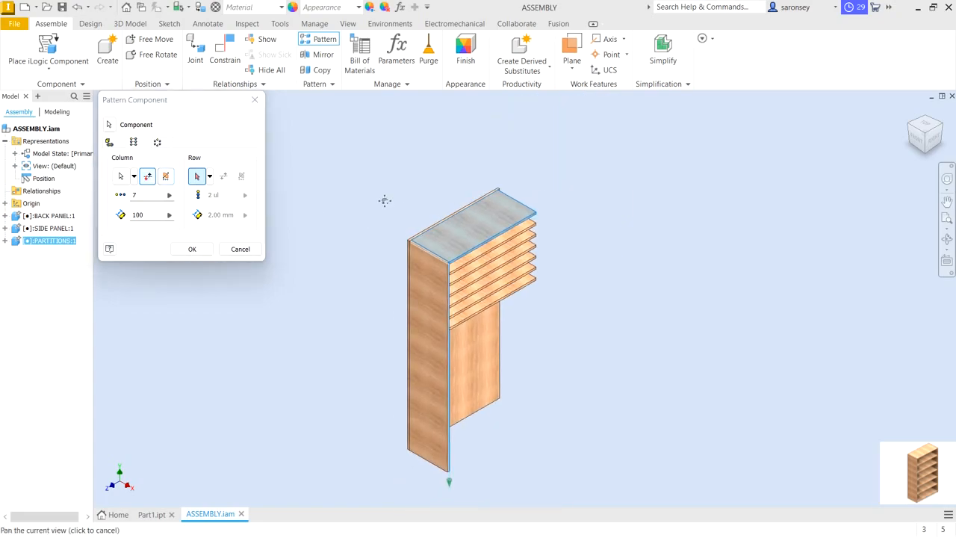
scroll(342, 278, down, 3)
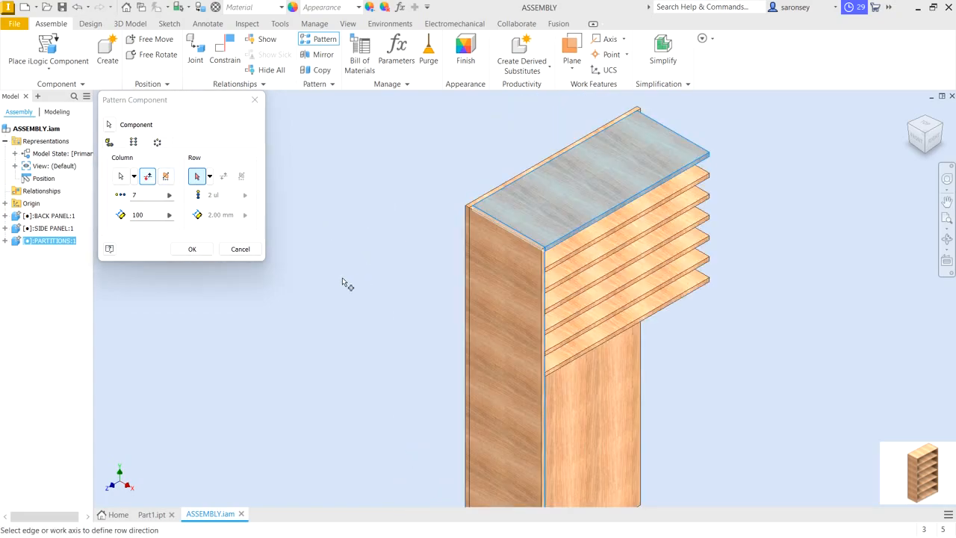
Set the column spacing to 1840/6, check the partition spacing from the right side, and create the pattern.
double_click(146, 215)
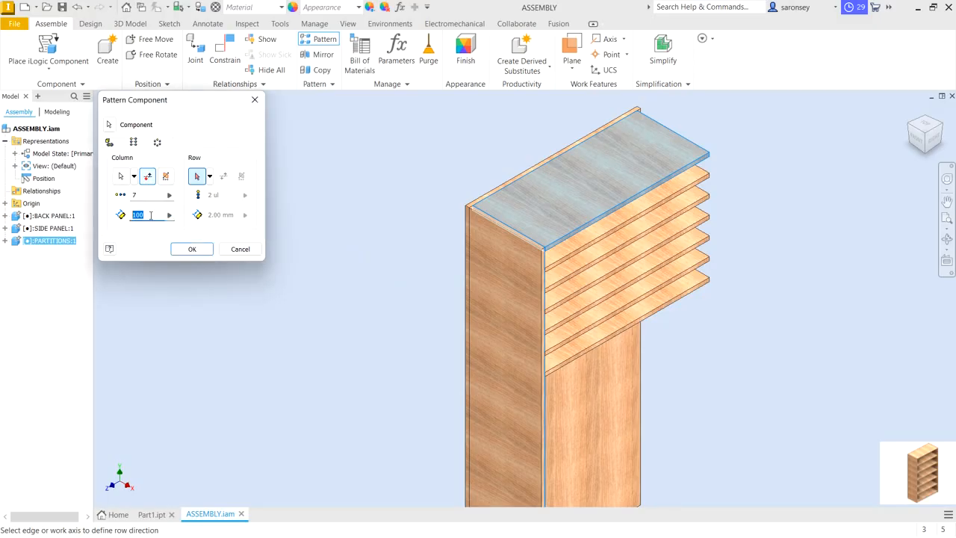
text(1840)
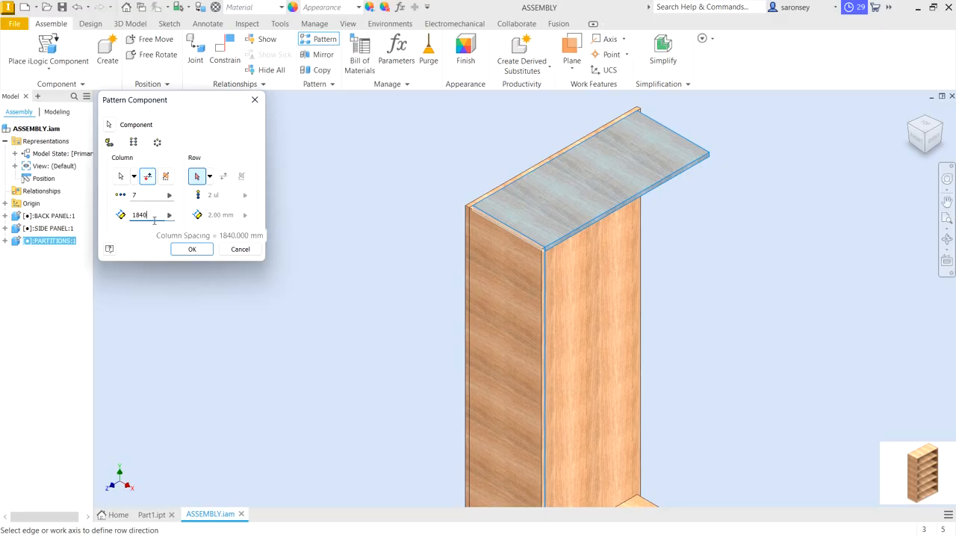
text(/6)
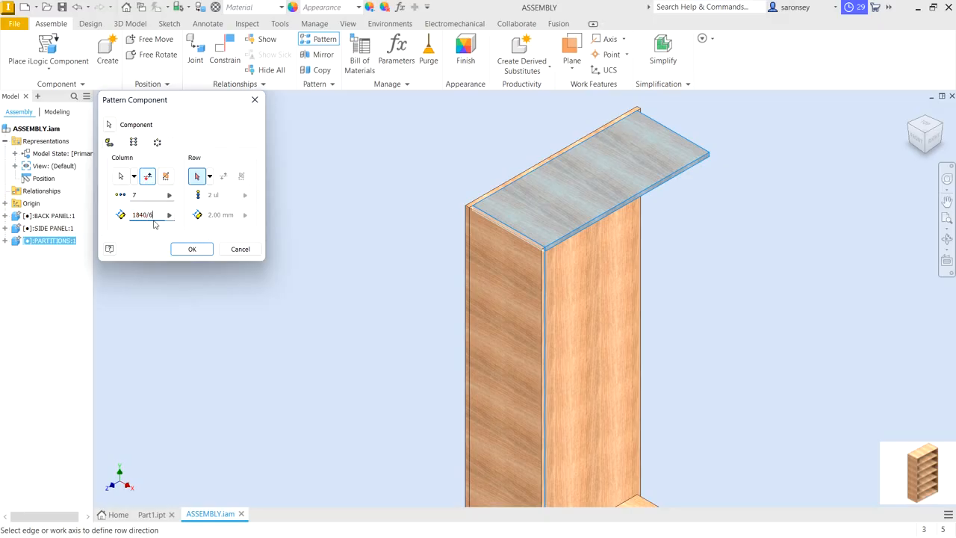
click(934, 147)
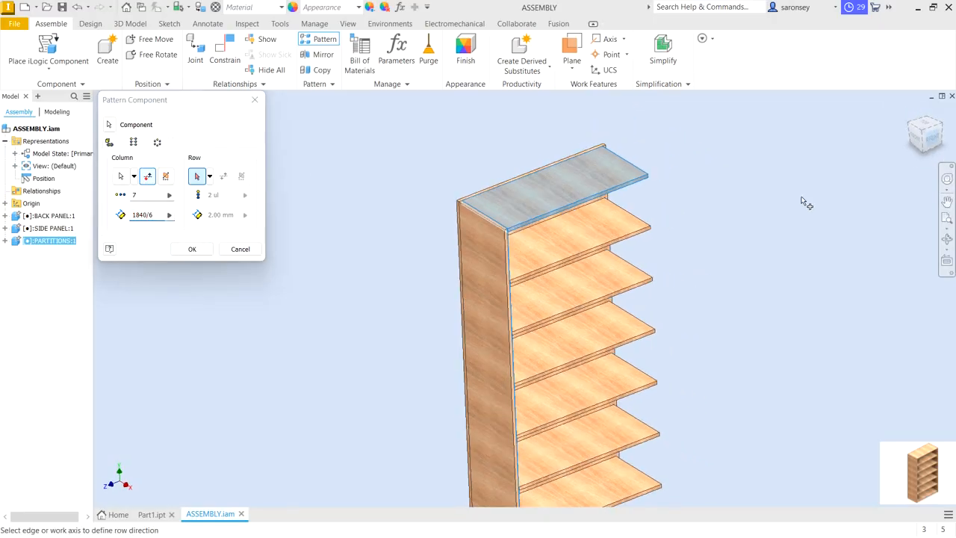
scroll(574, 370, up, 3)
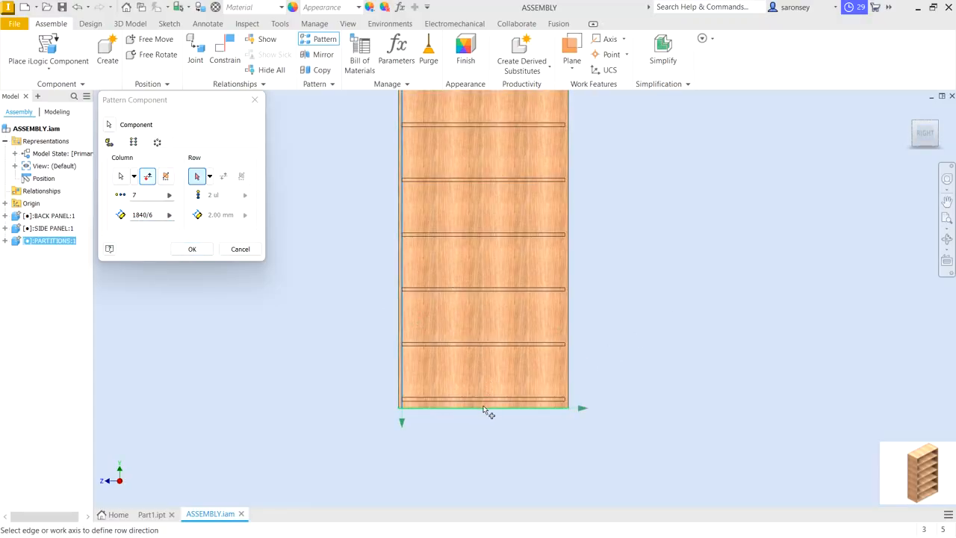
scroll(484, 409, up, 3)
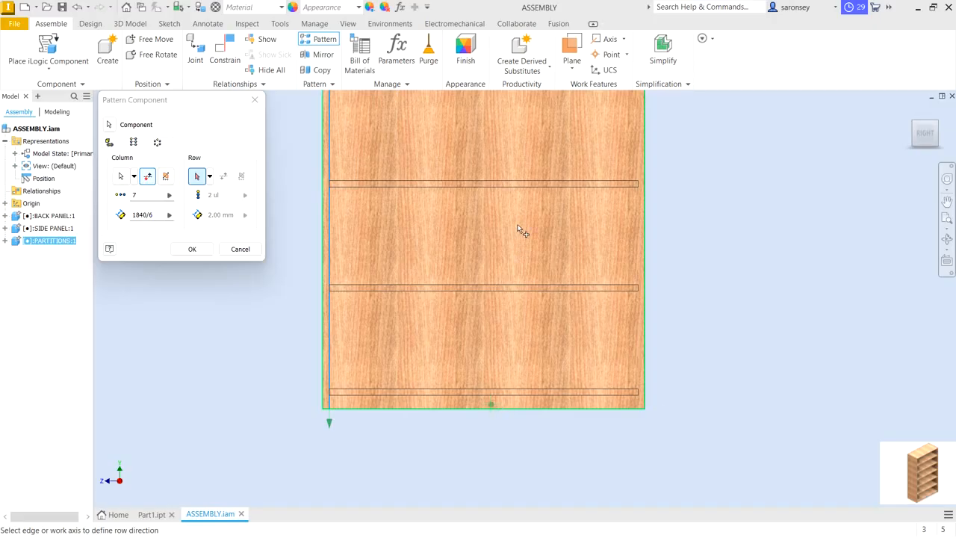
scroll(520, 246, down, 3)
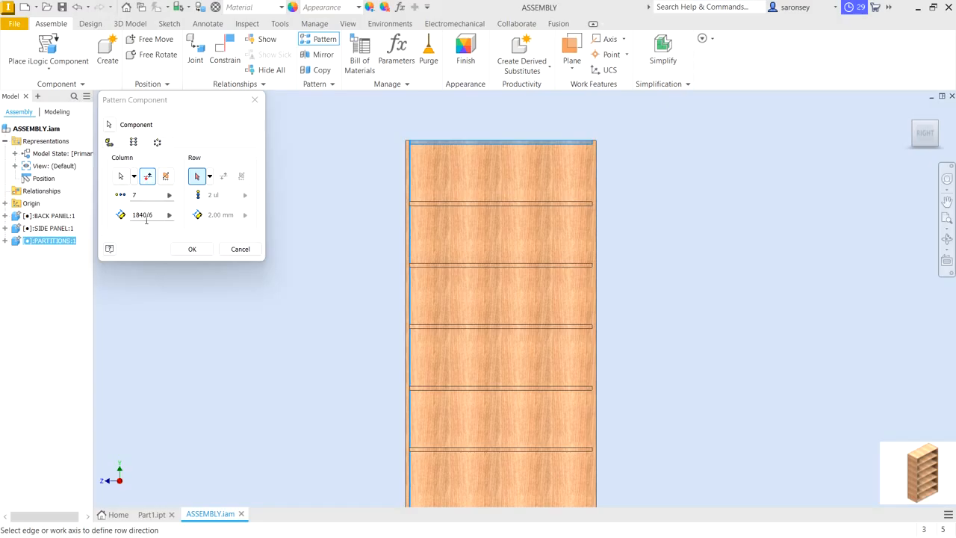
middle_drag(607, 208, 602, 183)
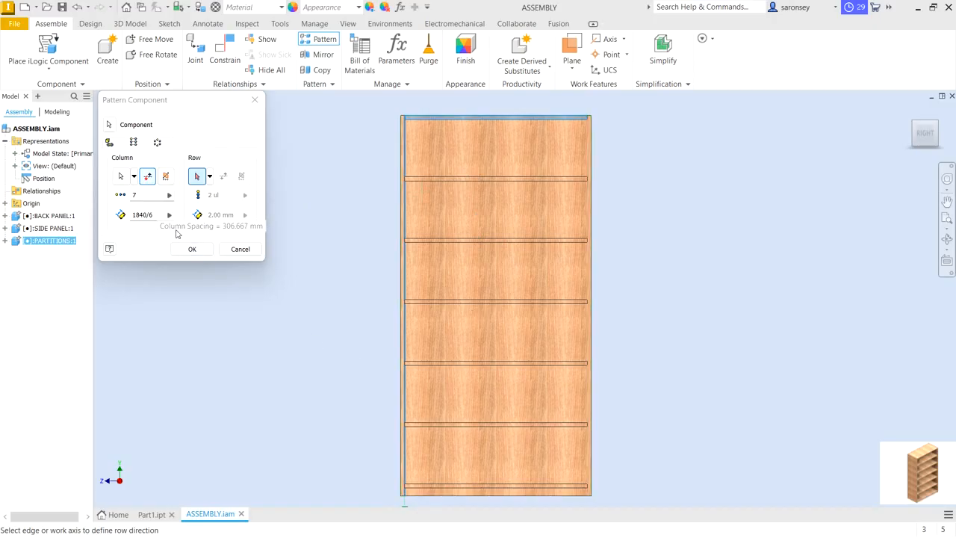
click(910, 110)
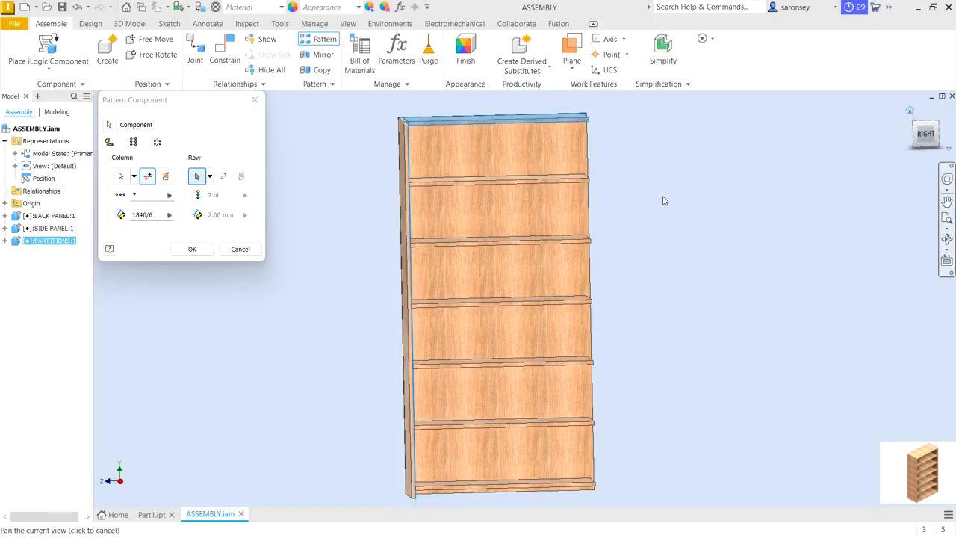
click(192, 249)
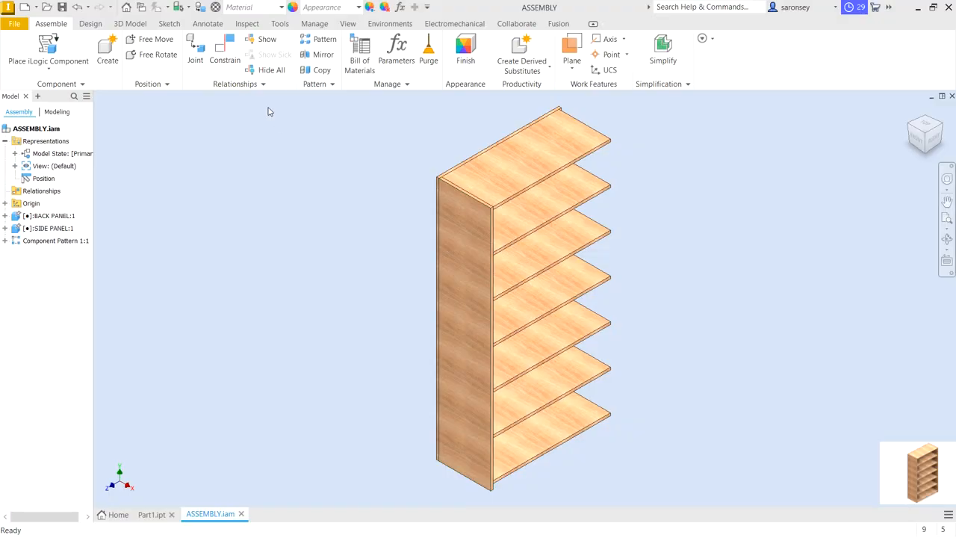
Start a second rectangular component pattern with the top partition's long front edge as row direction and 930 mm row spacing.
click(322, 39)
click(136, 142)
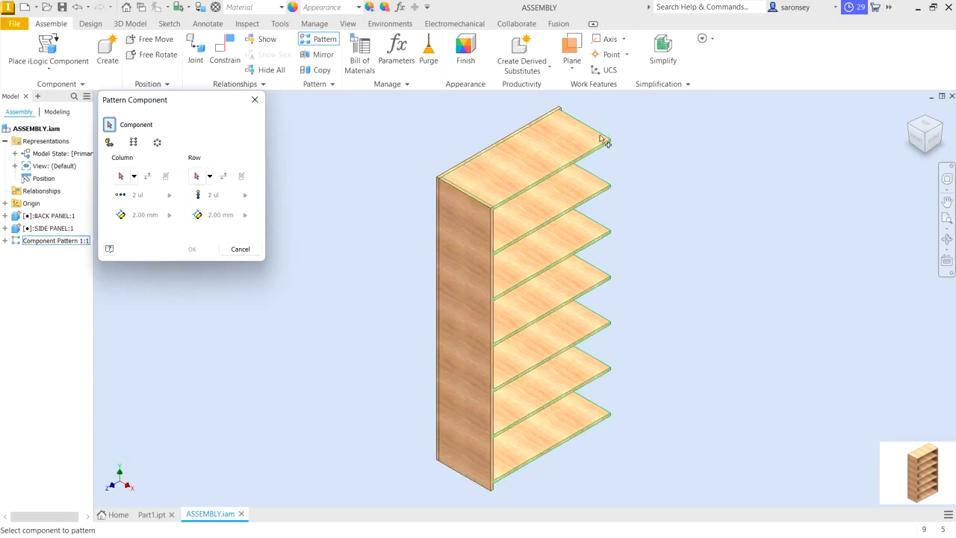
click(196, 177)
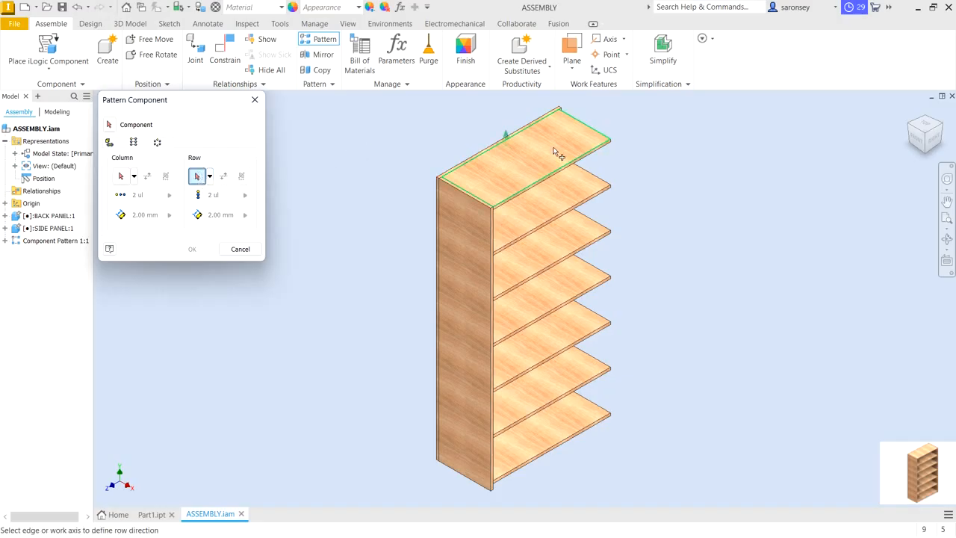
click(554, 177)
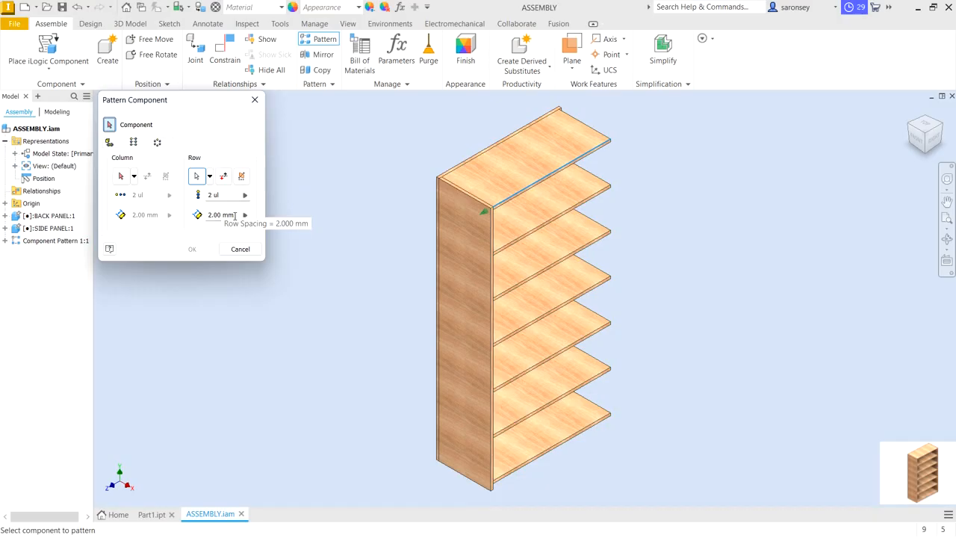
drag(235, 216, 196, 217)
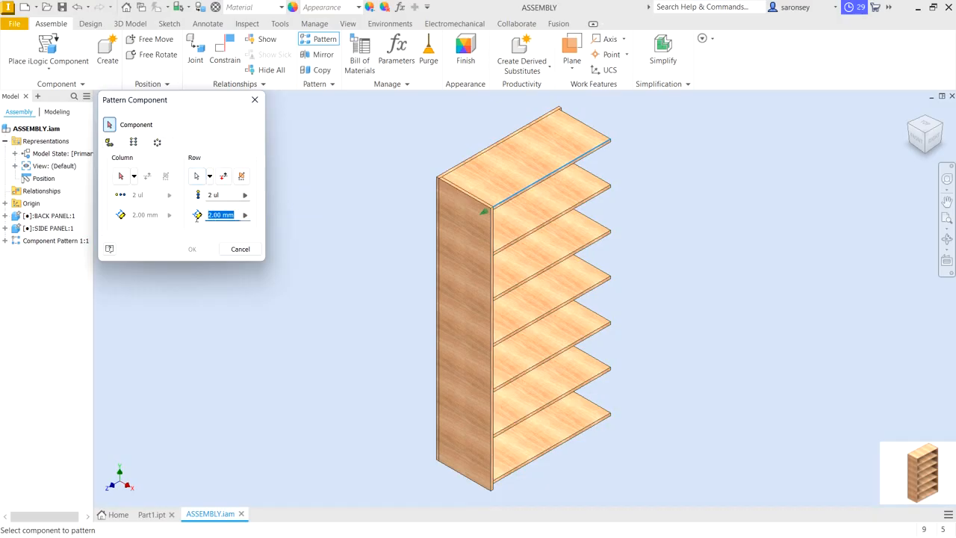
text(930)
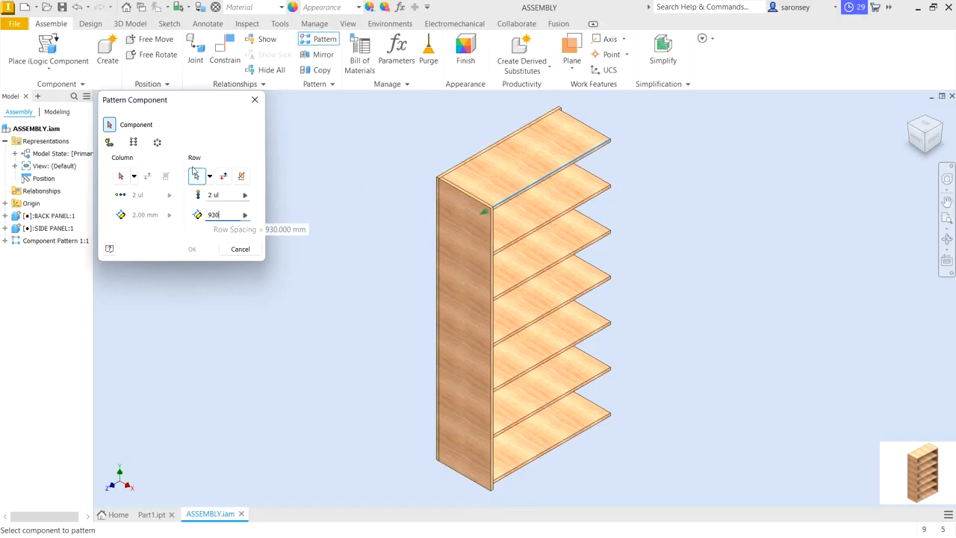
Choose SIDE PANEL as the component, flip the row direction toward the shelf's open end, and create the pattern.
click(110, 127)
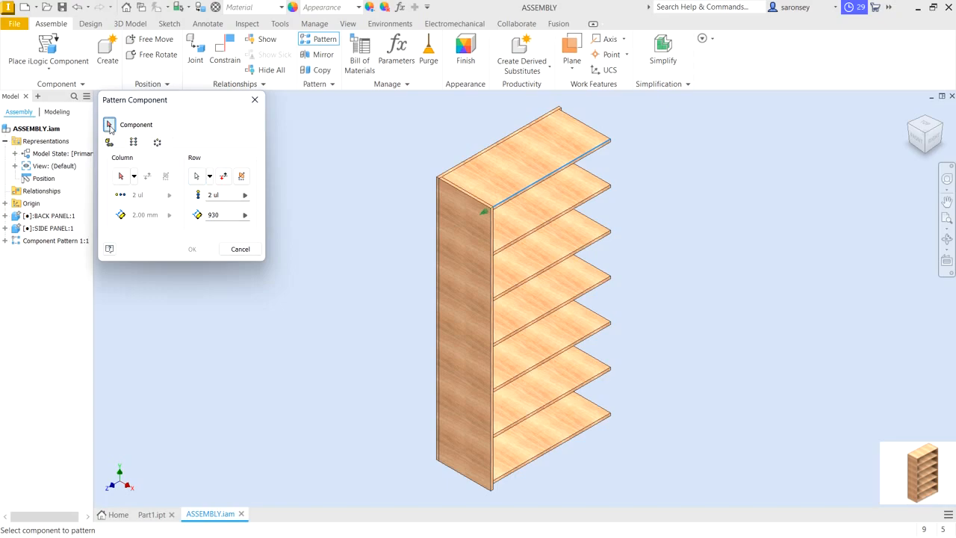
click(477, 237)
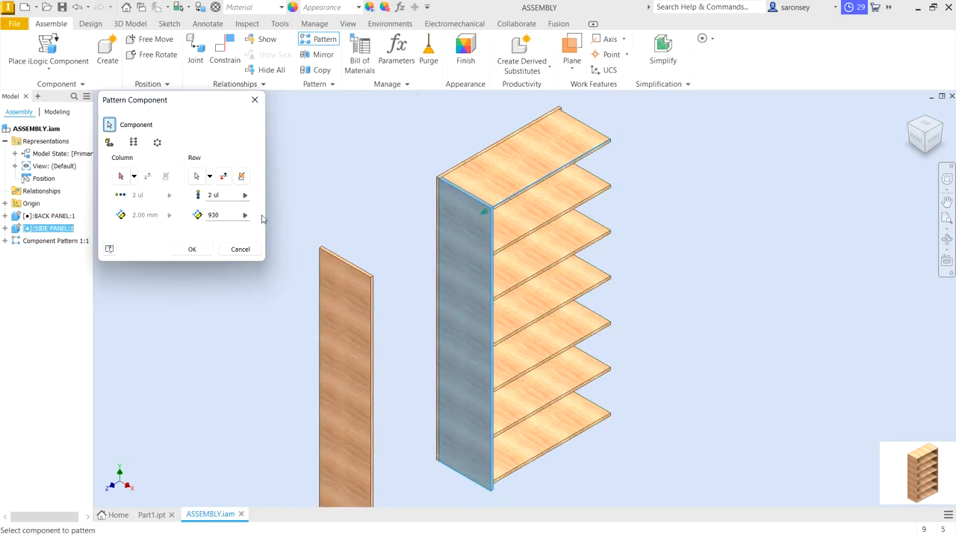
click(223, 176)
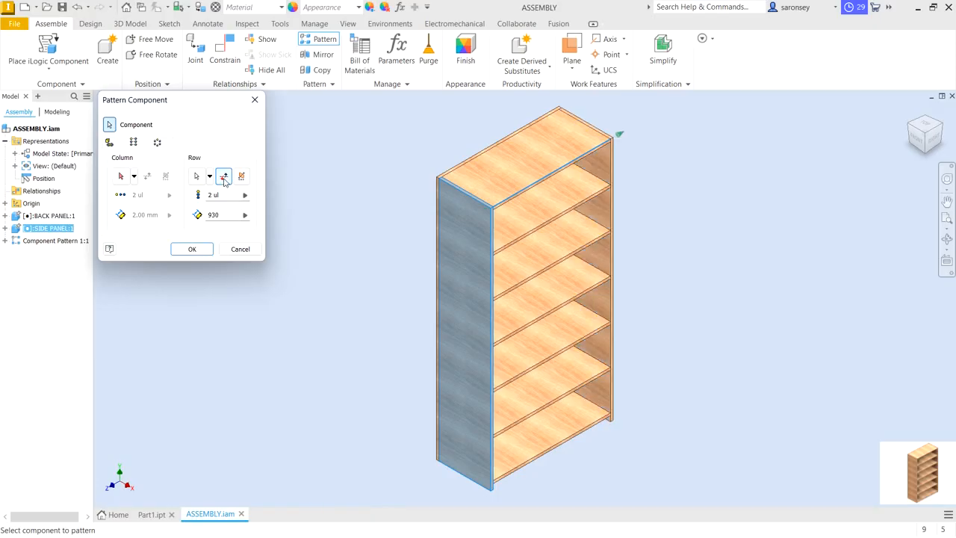
click(935, 143)
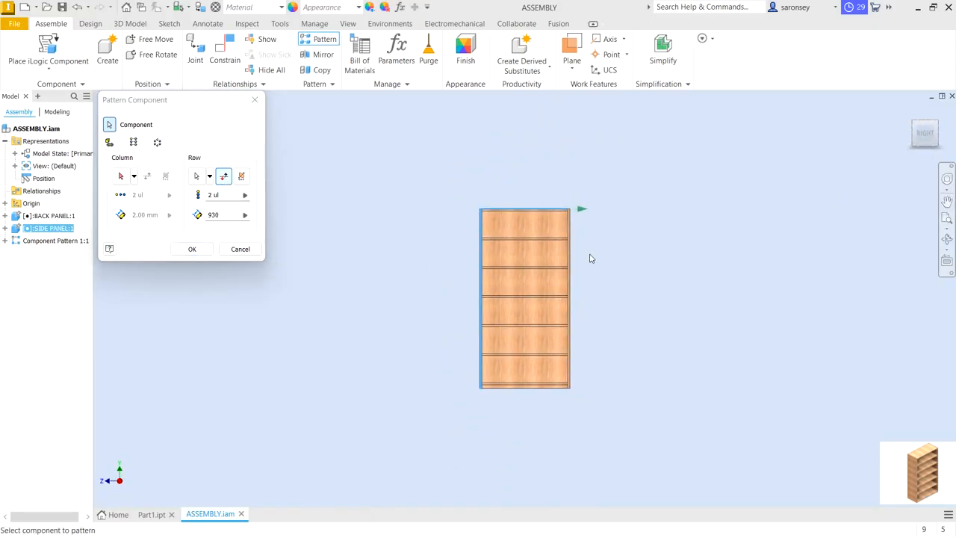
scroll(590, 259, up, 3)
scroll(571, 263, down, 1)
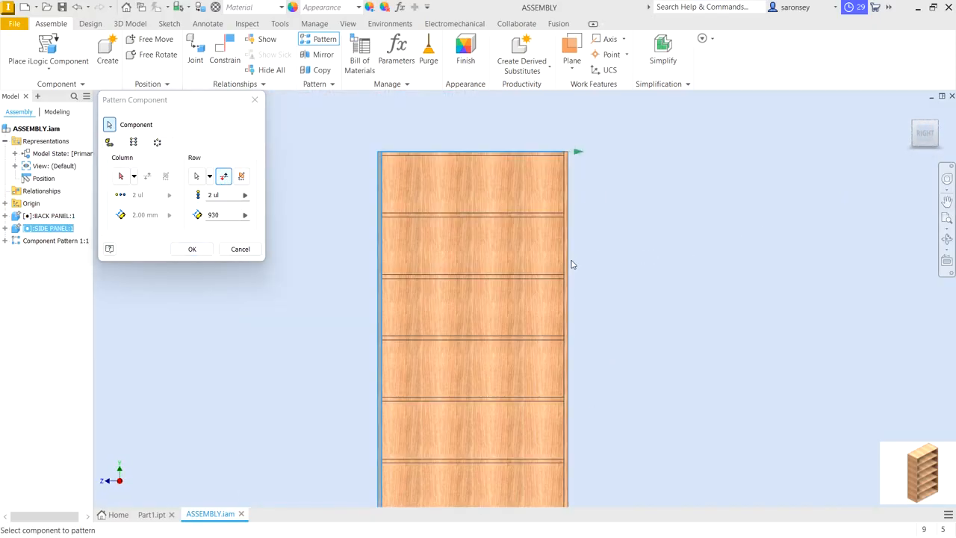
click(196, 252)
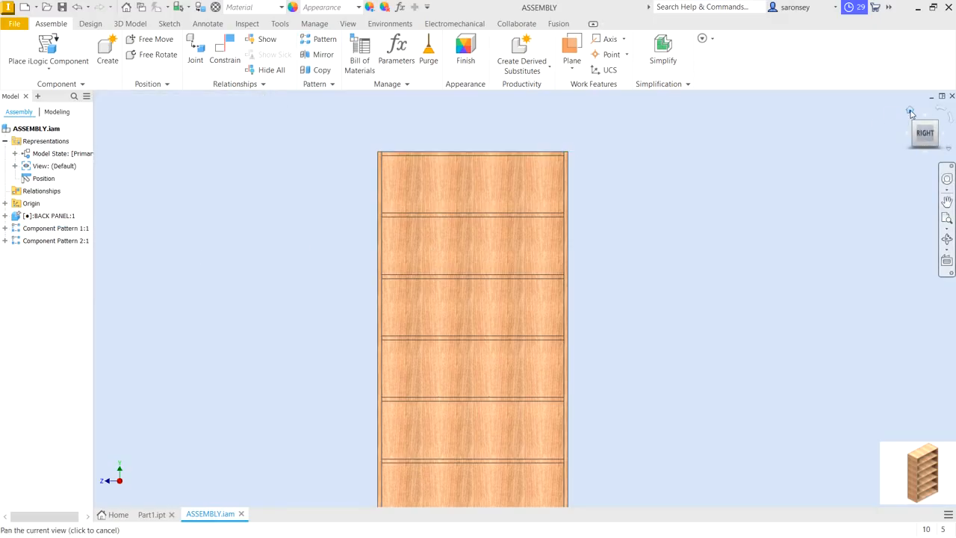
click(911, 110)
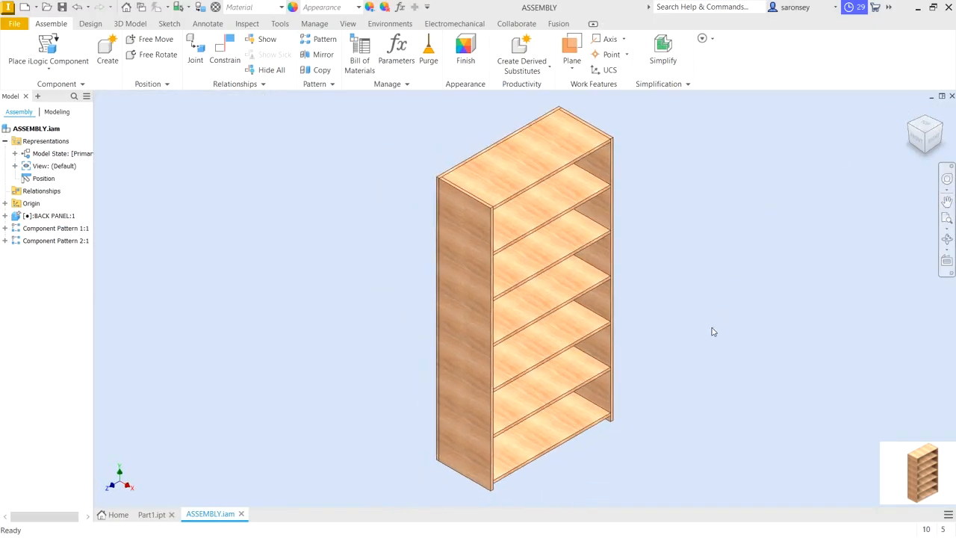
shift+middle_drag(672, 394, 617, 420)
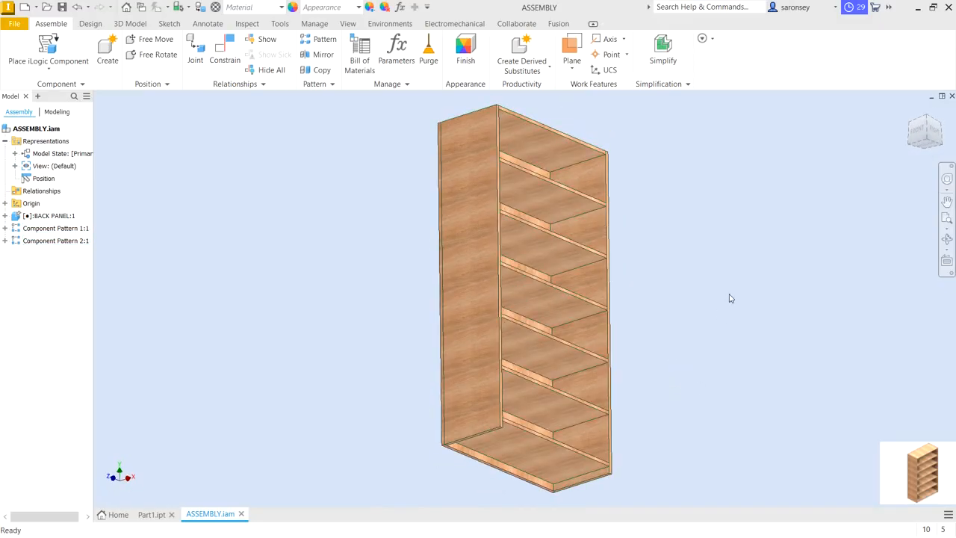
Create an in-place component named BASE PANEL from the metric Standard (mm).ipt template on the underside of the lowest partition.
shift+middle_drag(735, 267, 727, 297)
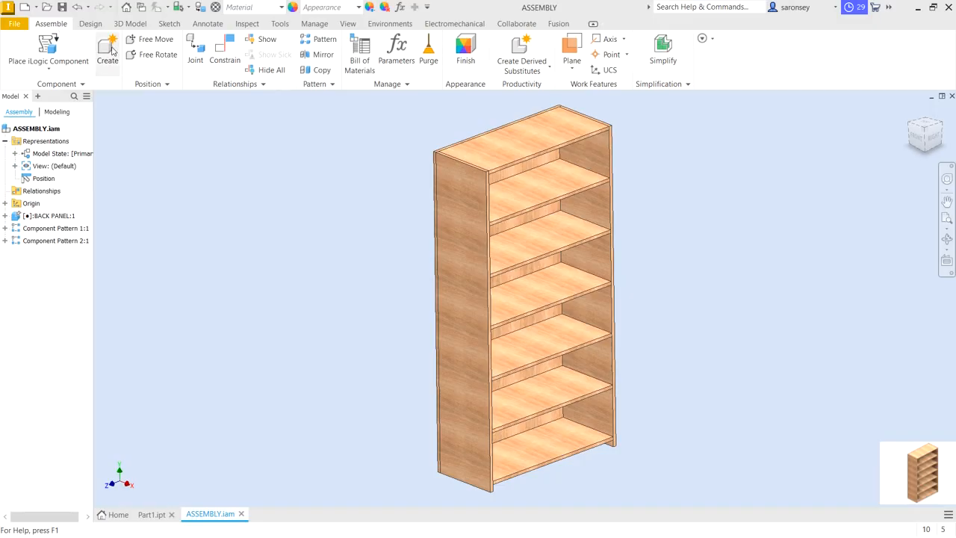
click(108, 52)
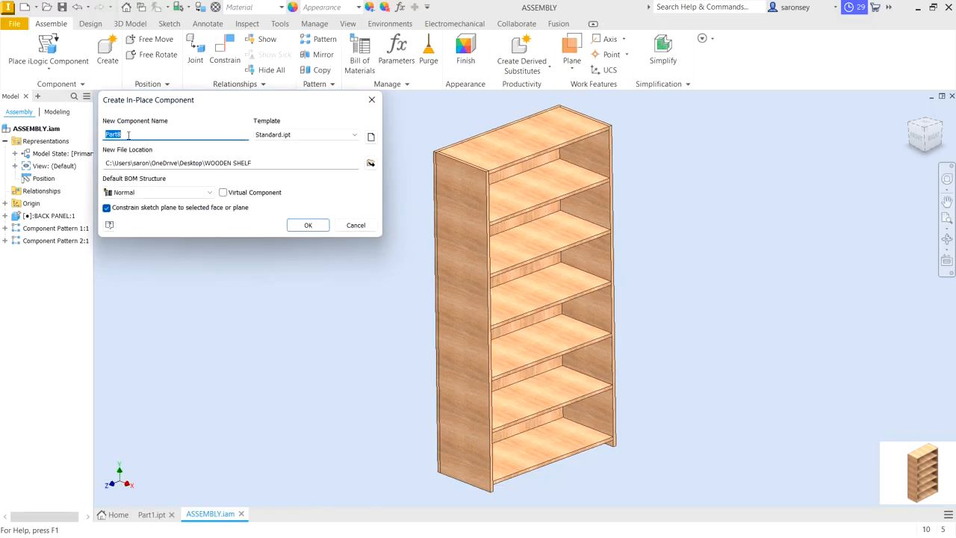
text(BASE PANEL)
click(371, 137)
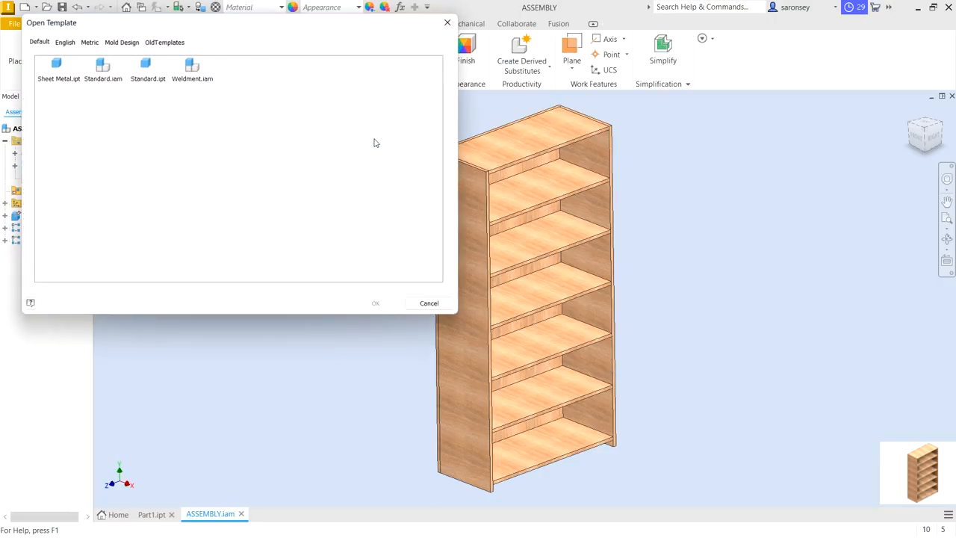
click(89, 42)
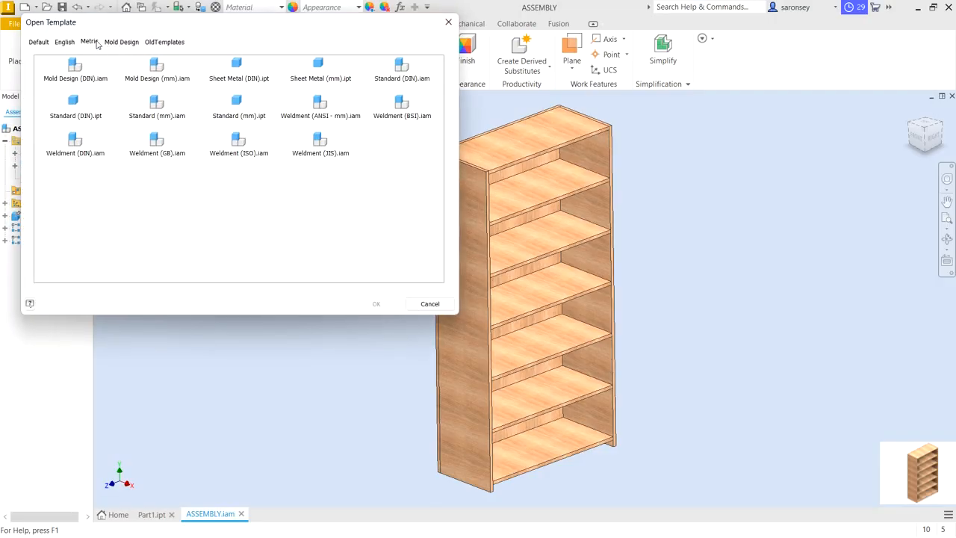
click(254, 117)
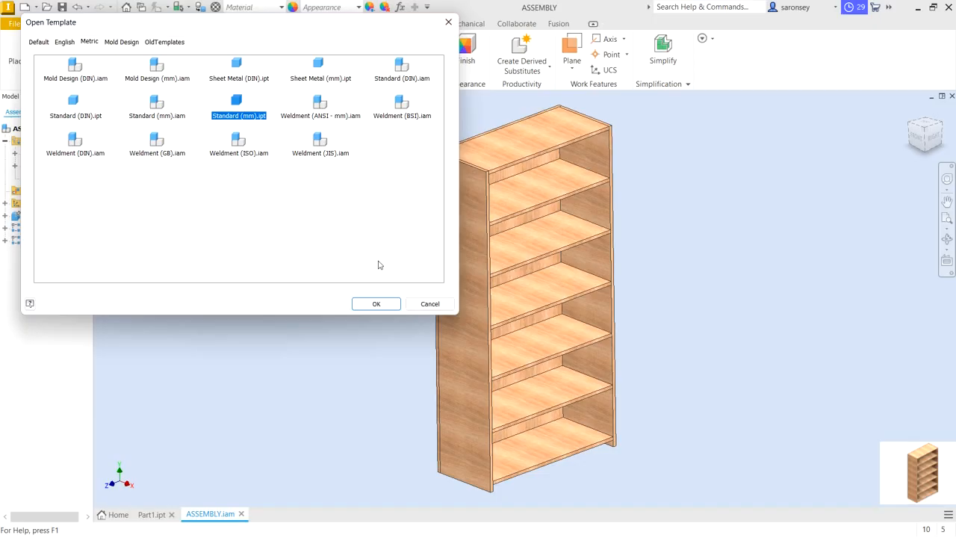
click(377, 304)
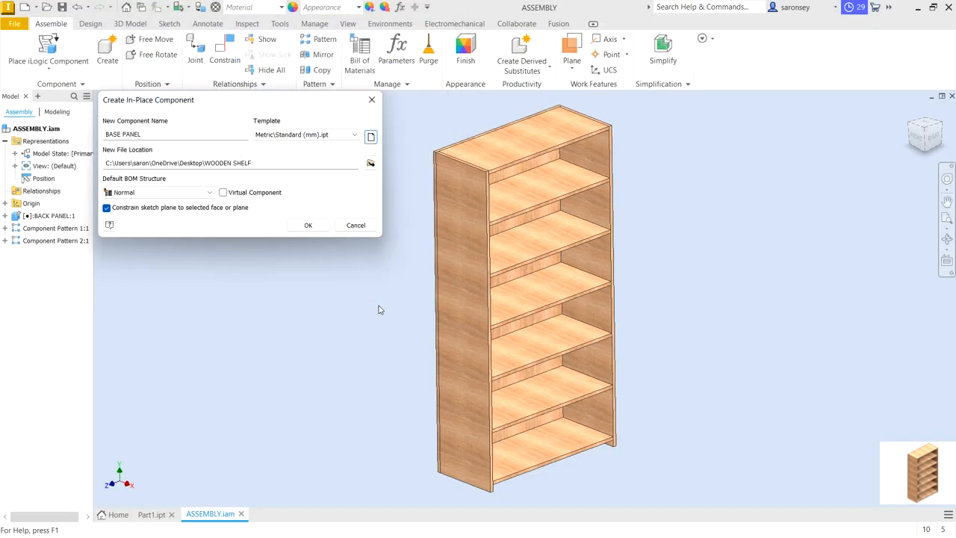
click(312, 226)
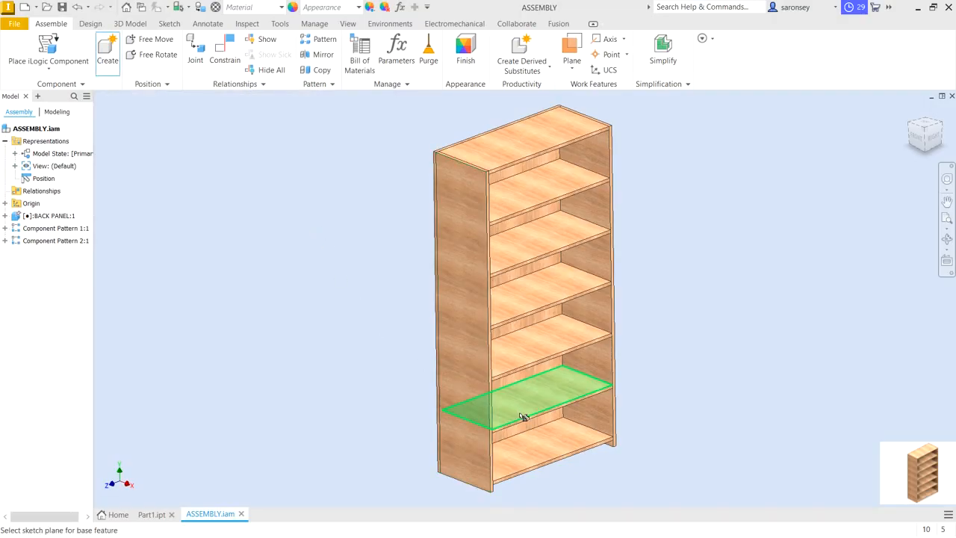
mouse_move(658, 401)
shift+middle_down()
mouse_move(650, 384)
mouse_move(659, 354)
shift+middle_up()
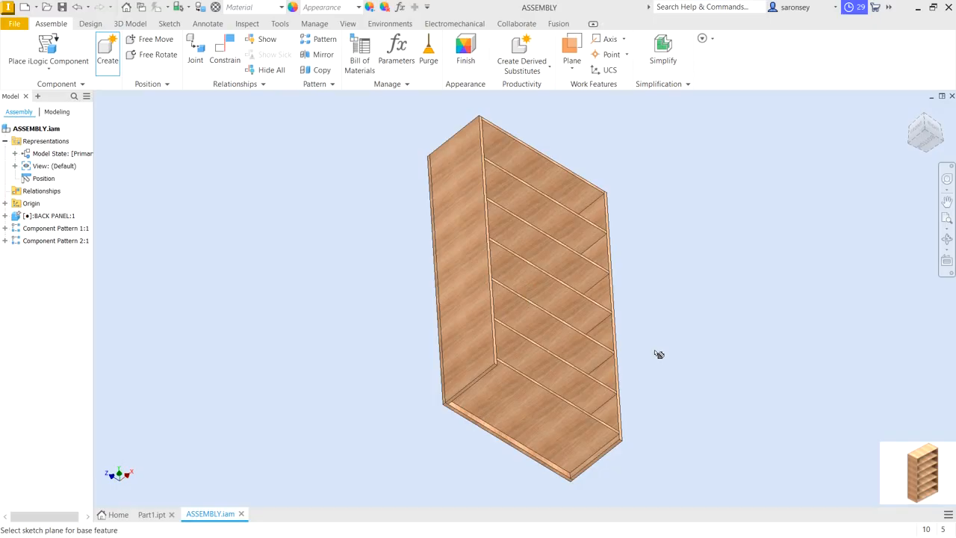
click(572, 433)
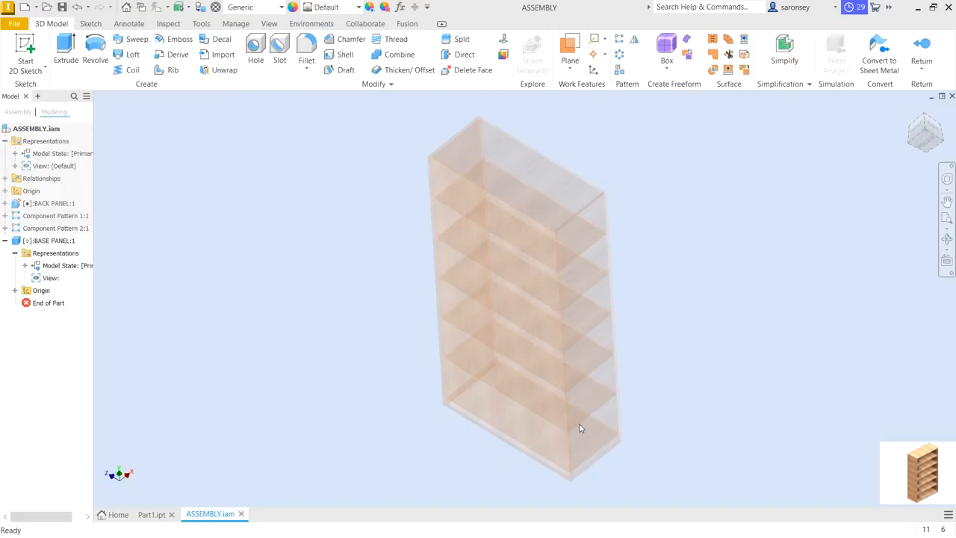
Start a new 2D sketch on the BASE PANEL's horizontal origin plane at the shelf's bottom back corner.
right_click(524, 418)
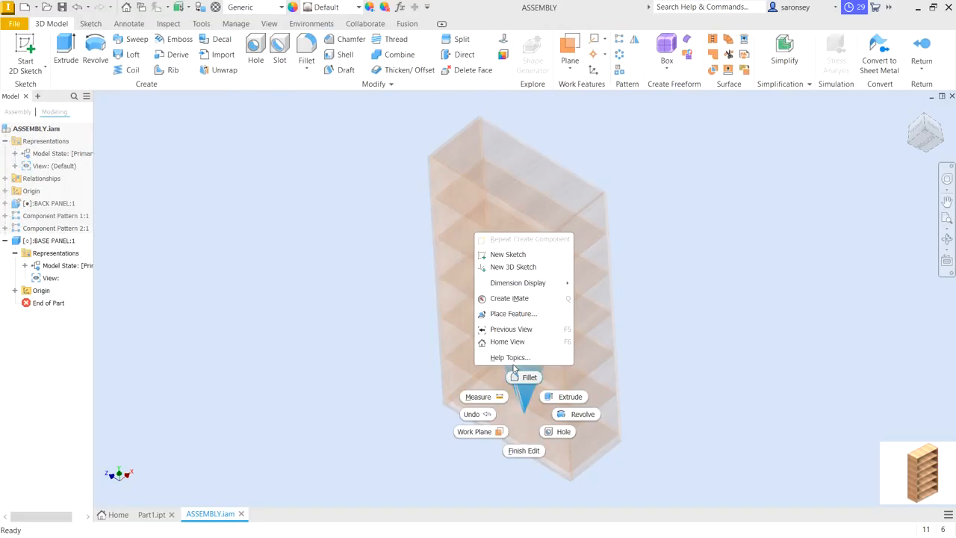
click(514, 255)
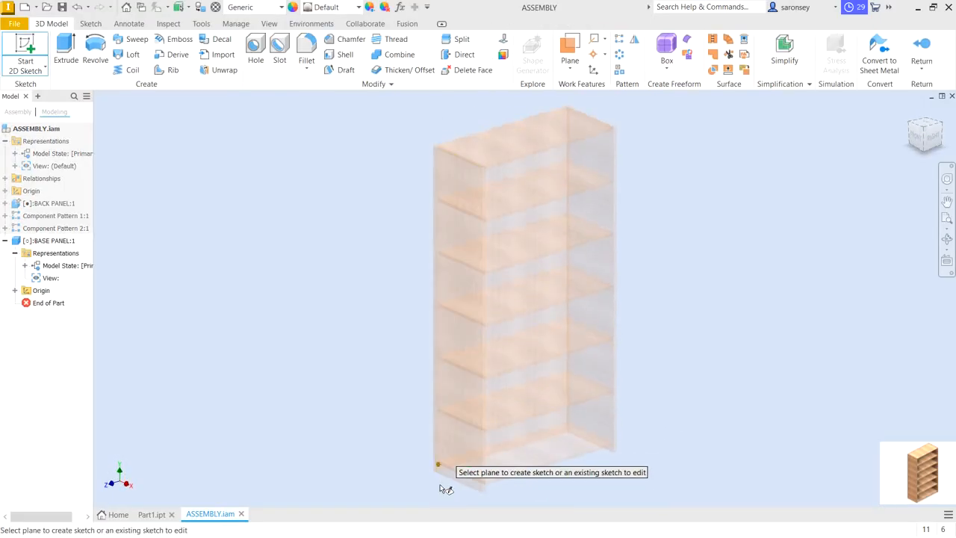
scroll(446, 478, up, 6)
scroll(440, 461, up, 3)
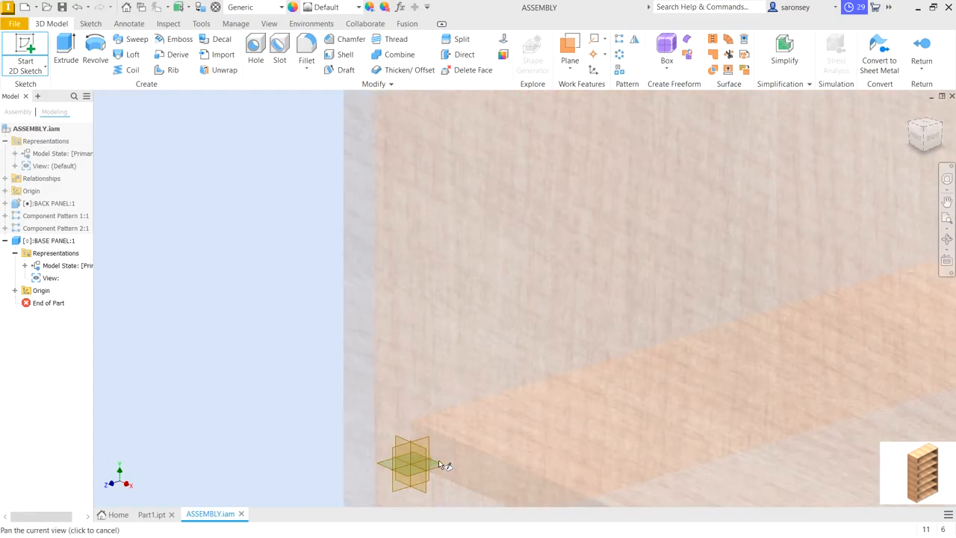
middle_drag(440, 463, 440, 373)
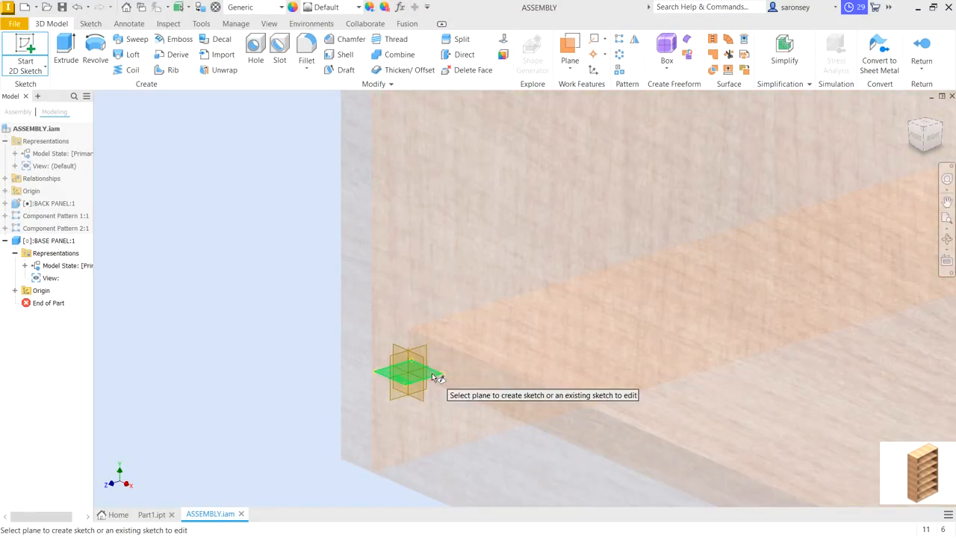
click(437, 376)
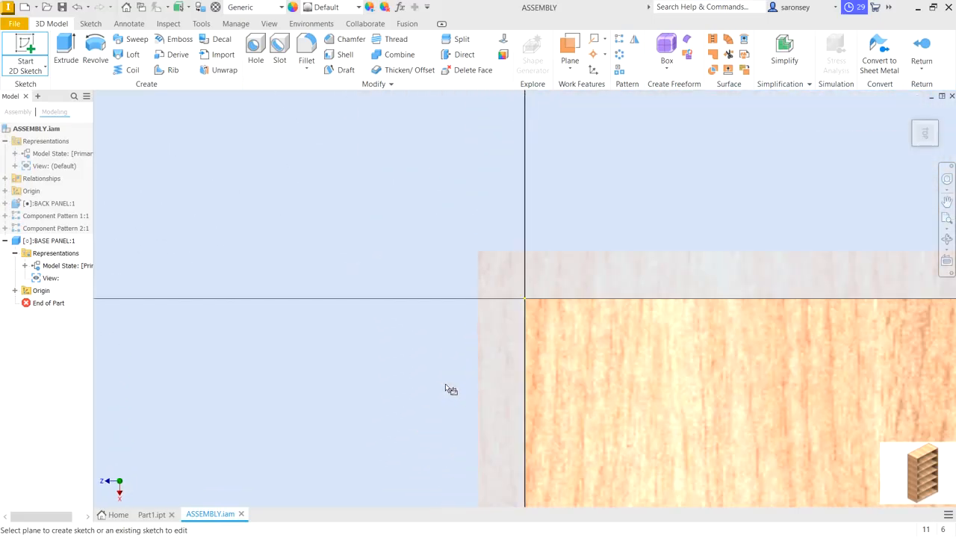
View the sketch from below and project the lowest partition's underside face into it.
scroll(440, 373, down, 4)
mouse_move(438, 362)
middle_down()
mouse_move(423, 246)
mouse_move(404, 199)
middle_up()
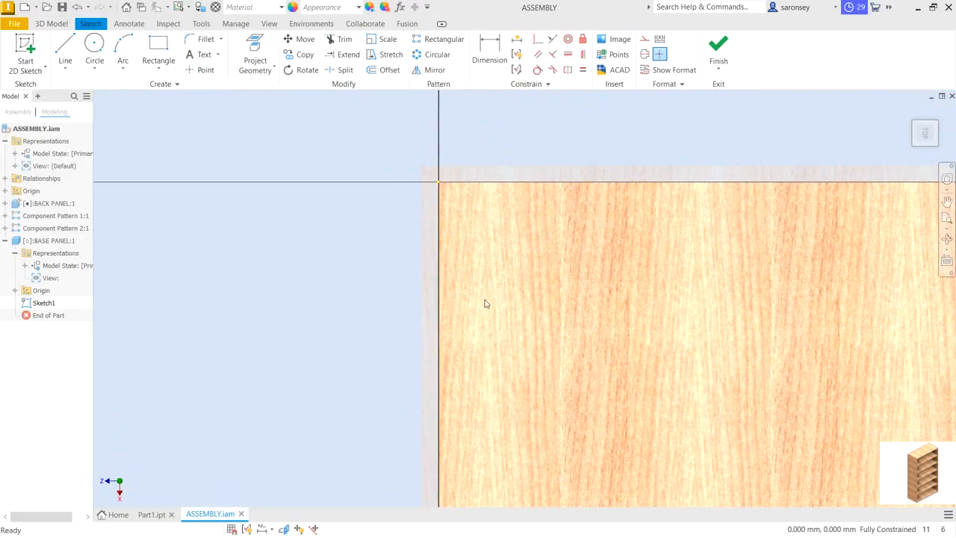
scroll(481, 276, down, 2)
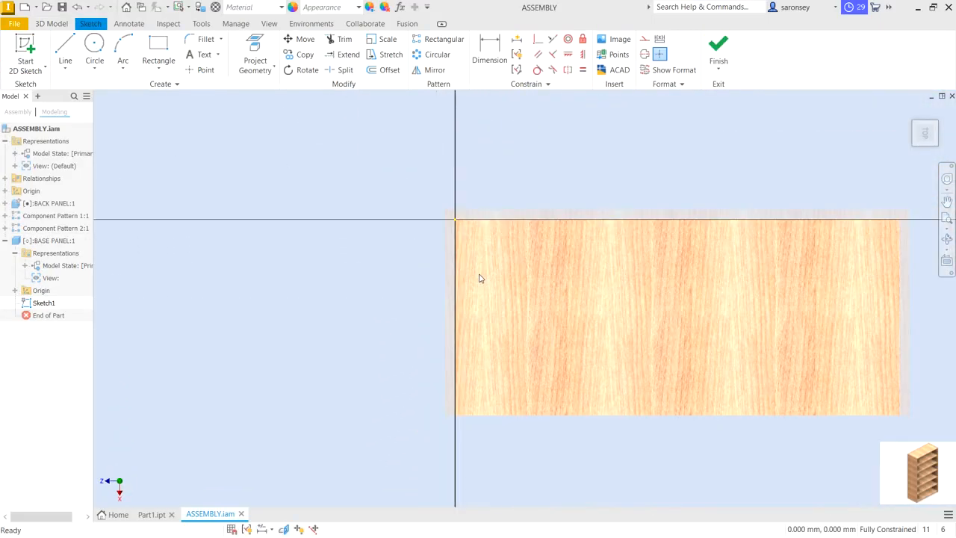
click(925, 154)
click(927, 156)
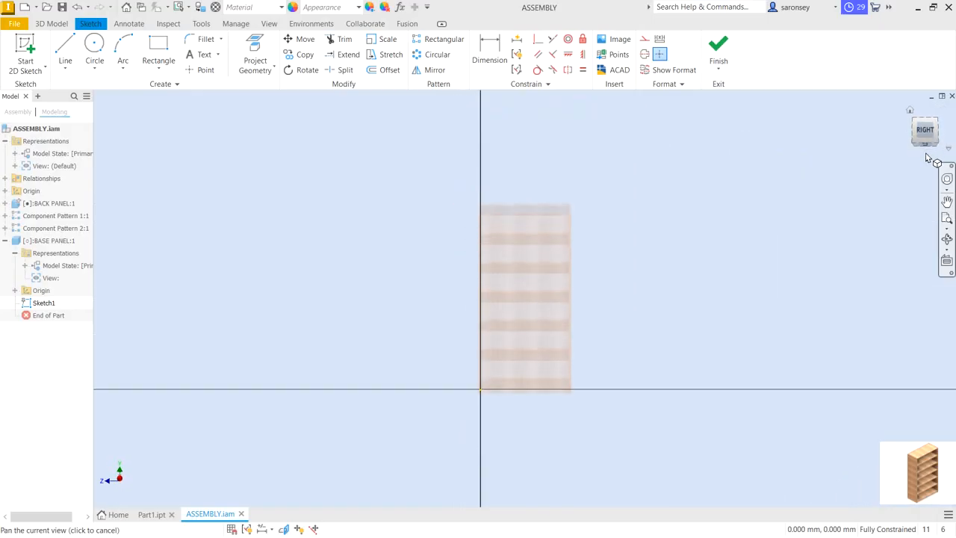
scroll(518, 305, up, 5)
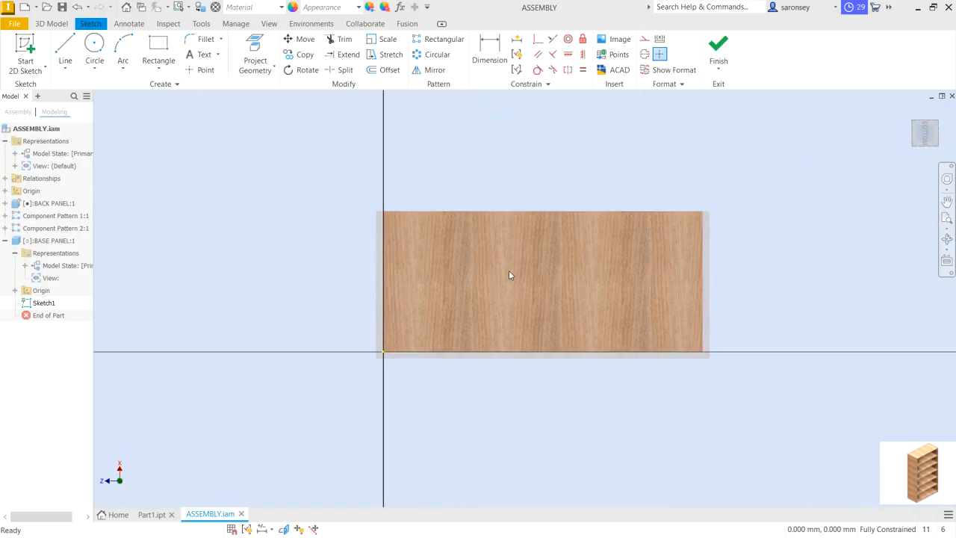
click(253, 53)
click(453, 239)
Sketch a two-point rectangle about 41 mm deep across the projected face's full width, near the shelf's front edge.
scroll(523, 180, up, 3)
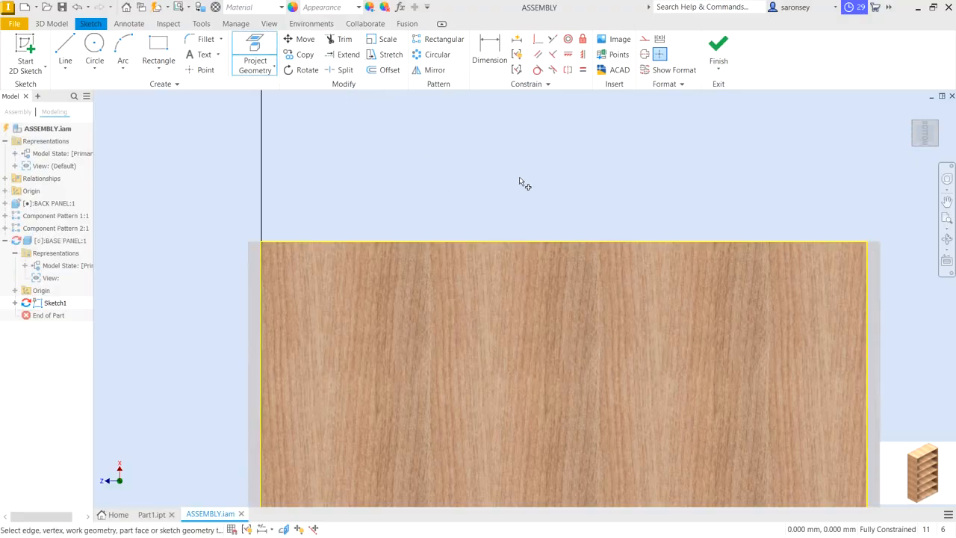
click(159, 67)
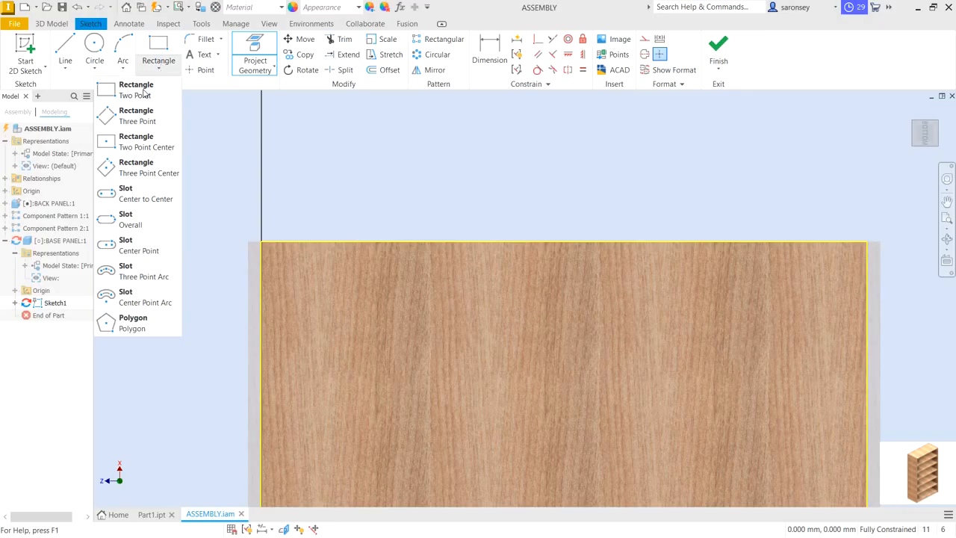
click(142, 89)
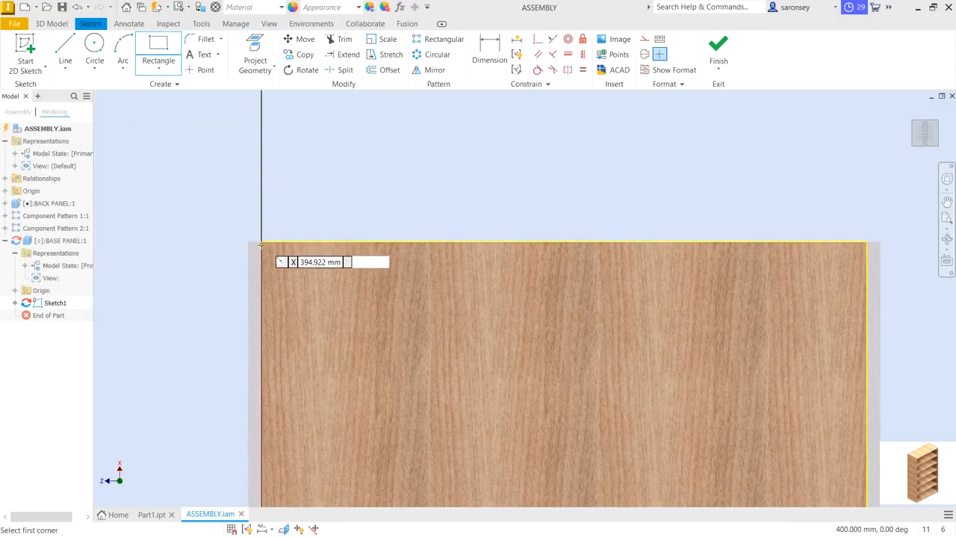
click(262, 265)
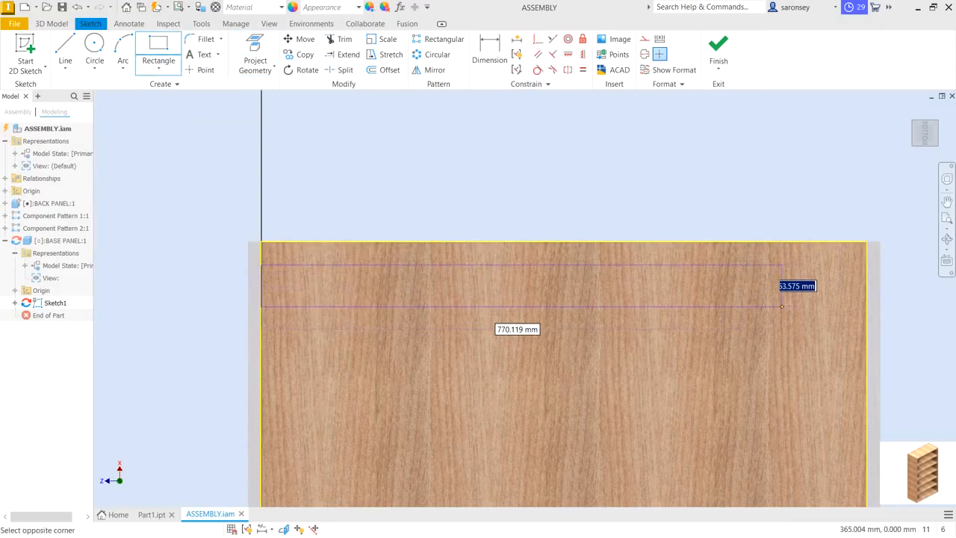
click(867, 291)
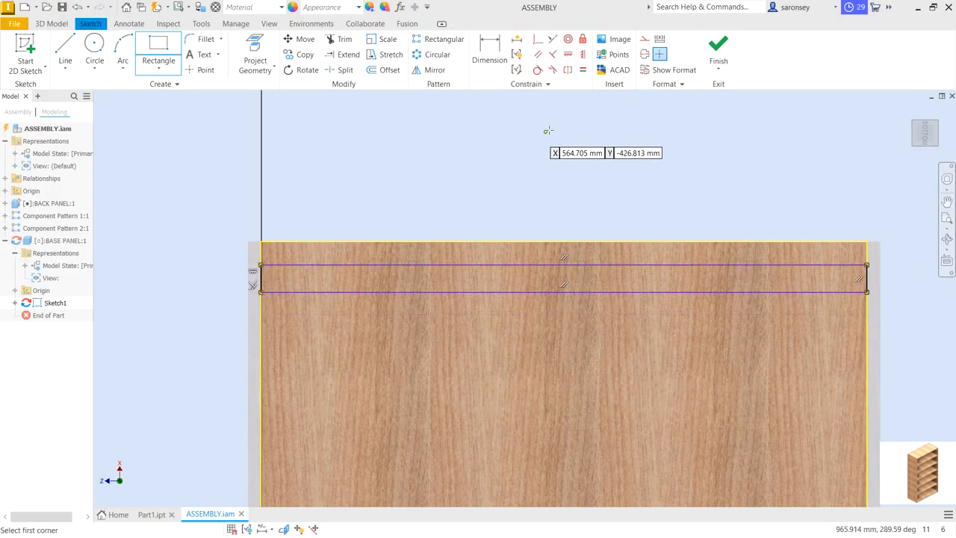
Dimension the depth between the rectangle's two long edges as 20 mm.
click(489, 53)
click(523, 292)
click(524, 266)
click(214, 283)
text(20)
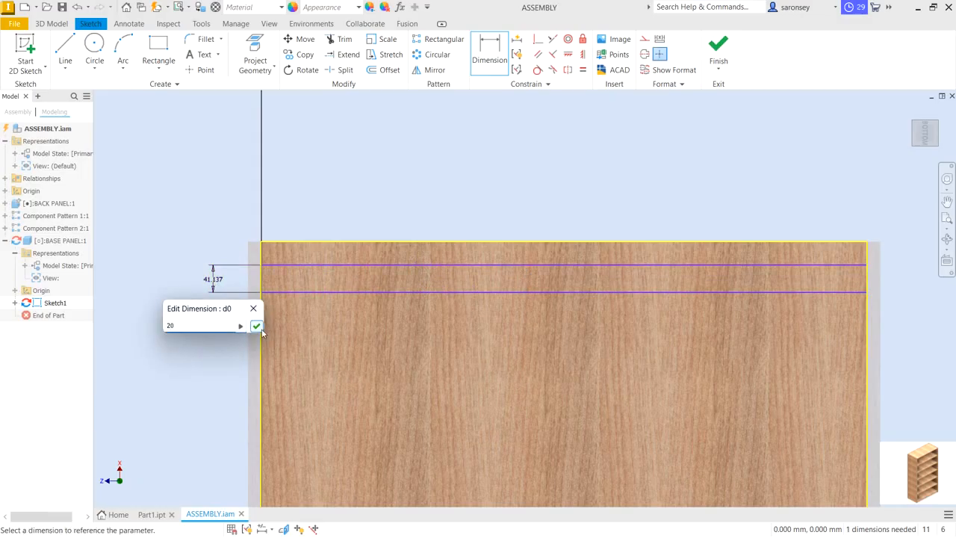
click(256, 326)
Dimension the rectangle's offset from the projected front edge as 40 mm and finish the sketch.
click(354, 279)
click(374, 245)
click(234, 252)
text(40)
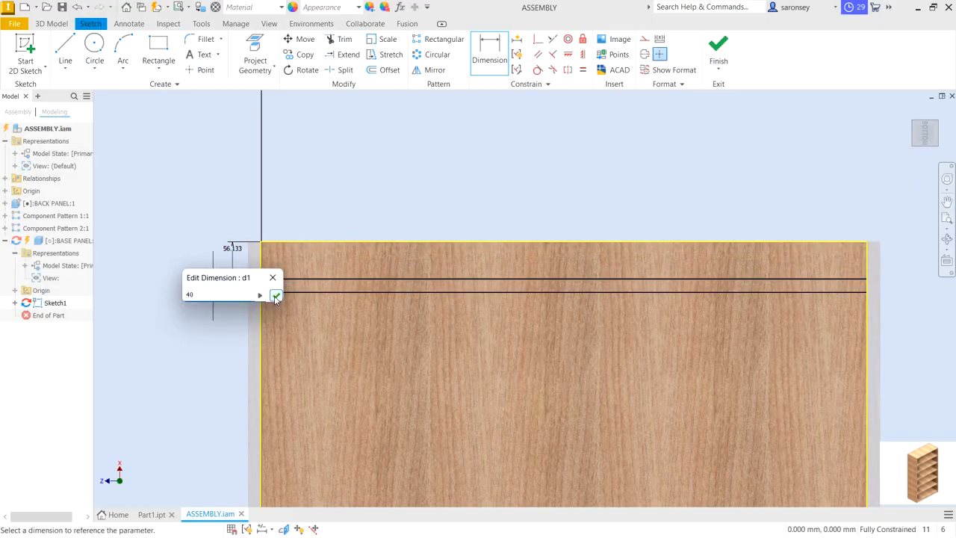
click(275, 296)
click(718, 48)
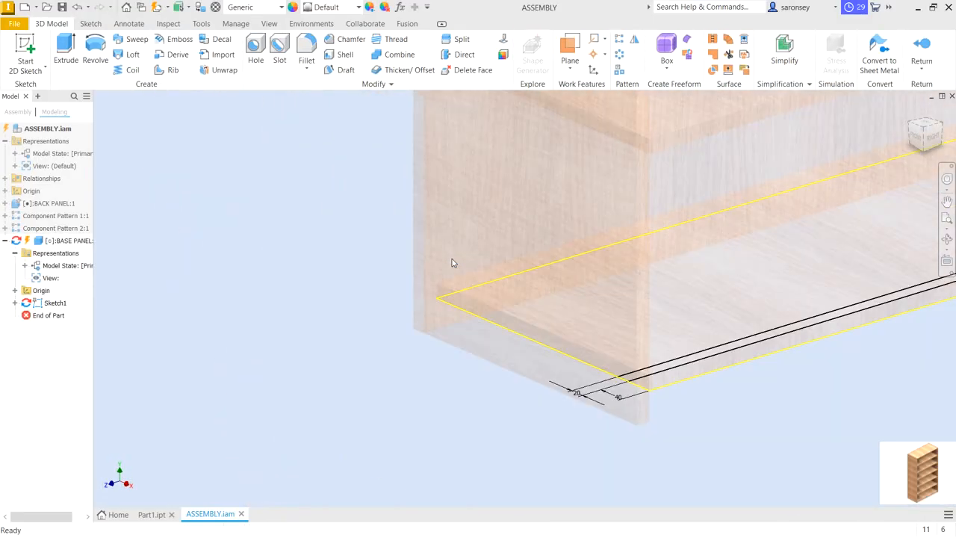
Start an extrusion of the 20 mm strip profile with a distance of 40 mm.
middle_drag(452, 263, 216, 271)
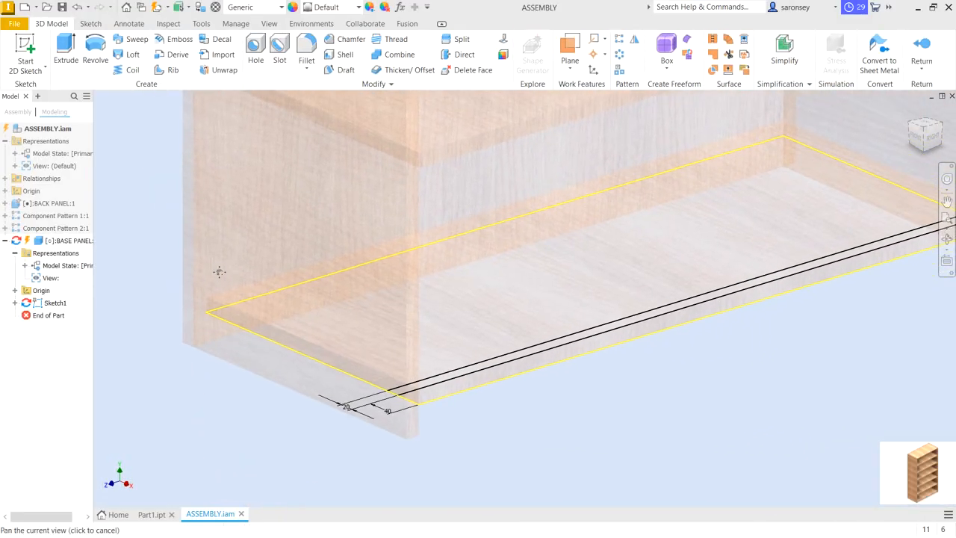
click(71, 56)
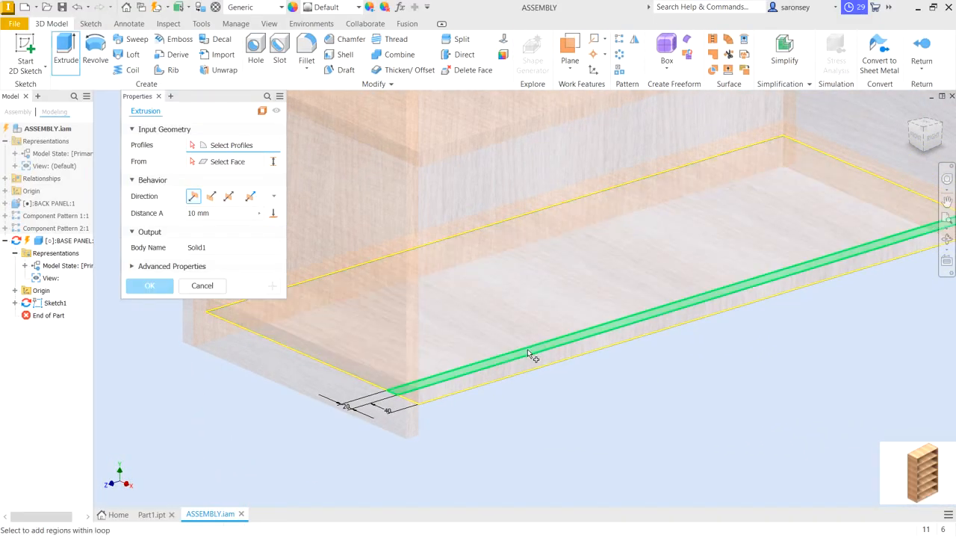
click(527, 350)
drag(215, 214, 186, 214)
text(40)
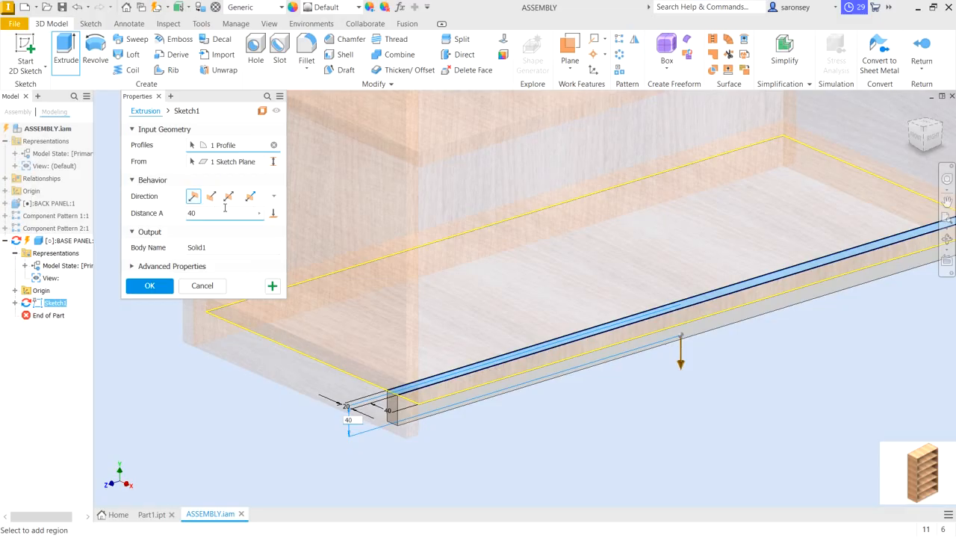
Change the extrusion's extent to end at the side panel's bottom end face and create it.
click(272, 214)
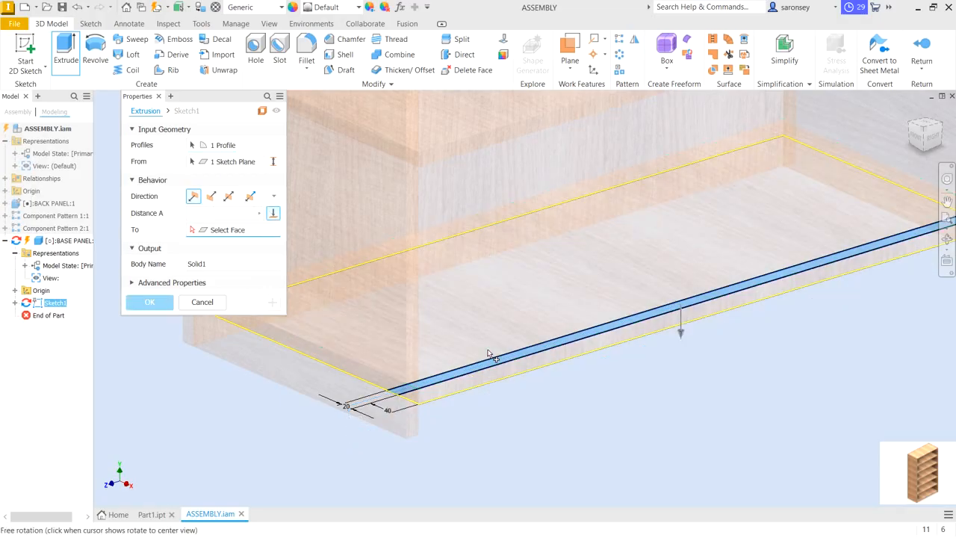
shift+middle_drag(487, 350, 487, 321)
click(404, 371)
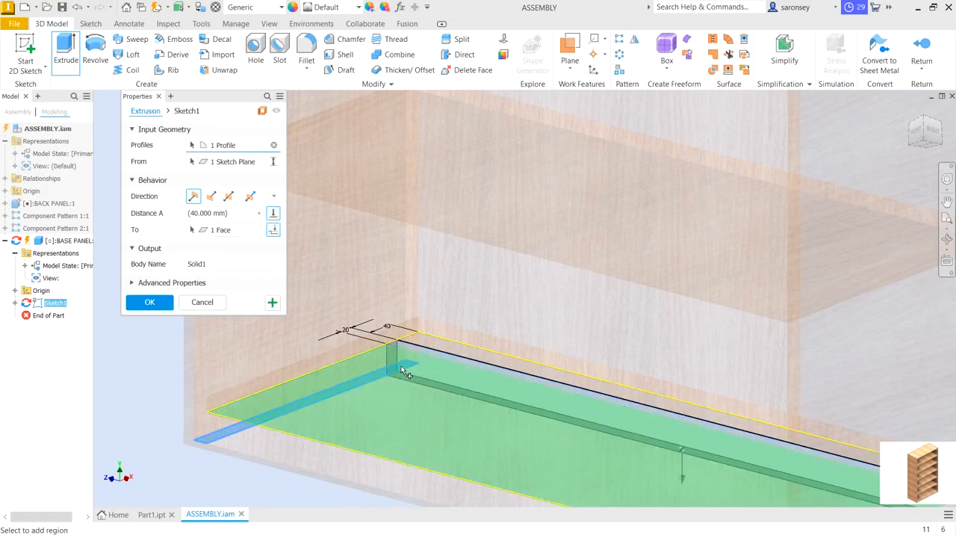
scroll(401, 367, down, 3)
shift+middle_drag(425, 356, 415, 385)
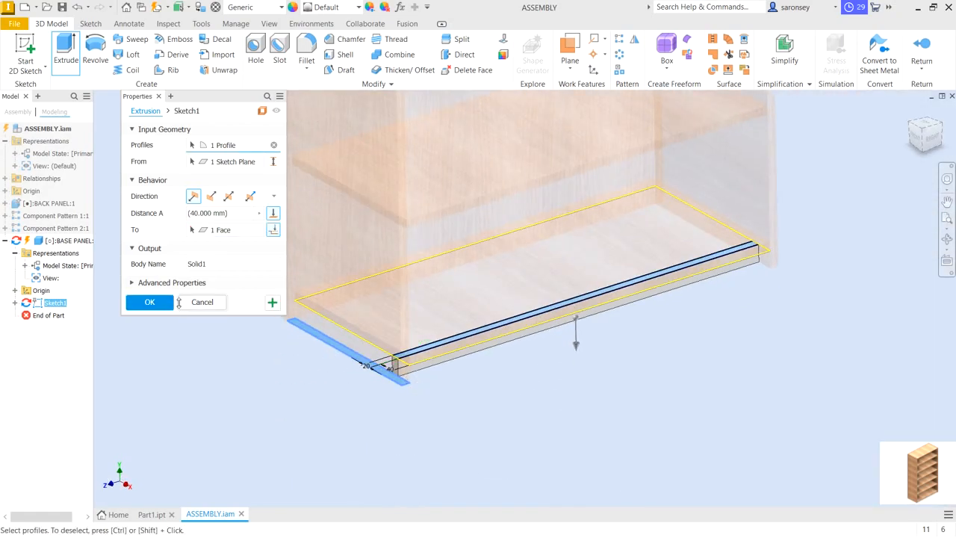
click(150, 302)
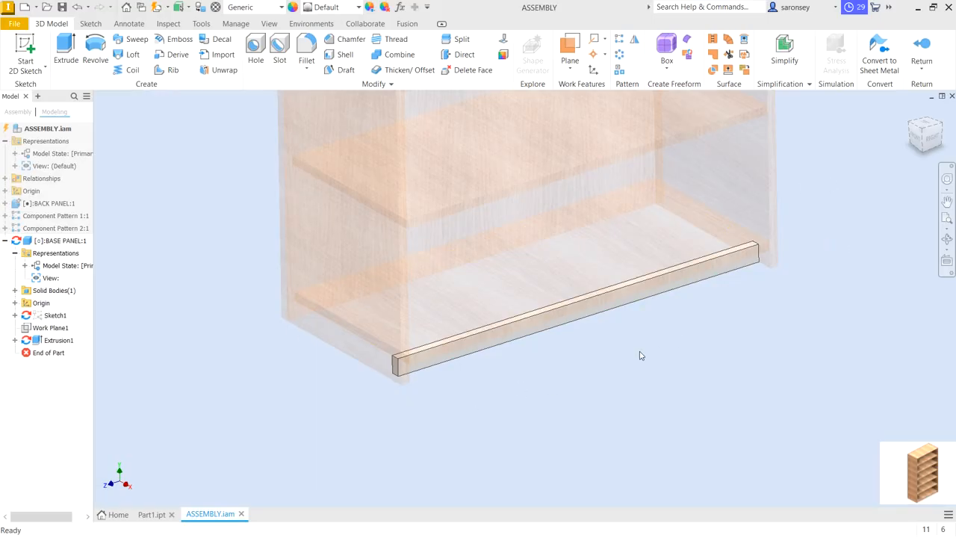
Return to the assembly and select the base panel beneath the lowest partition.
click(922, 49)
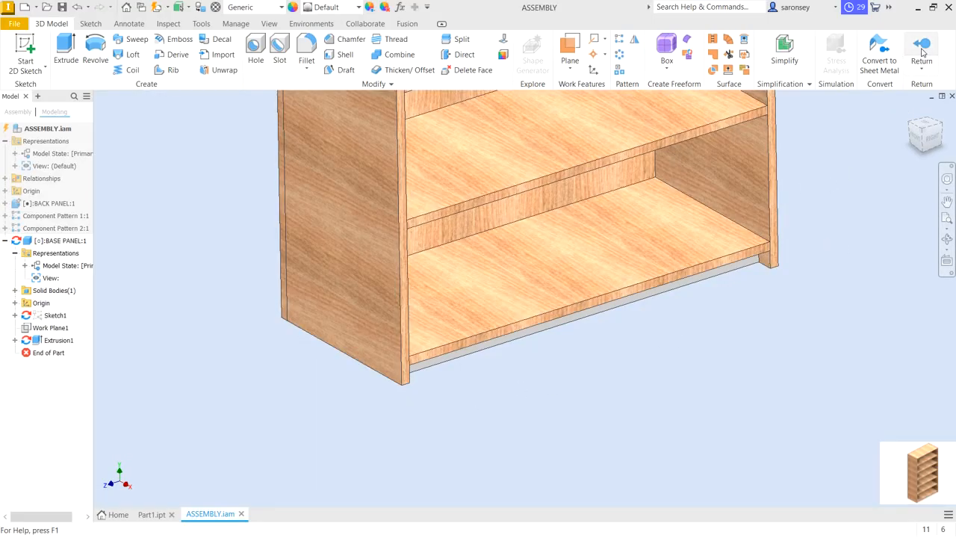
scroll(797, 235, down, 3)
middle_drag(798, 237, 695, 345)
click(595, 402)
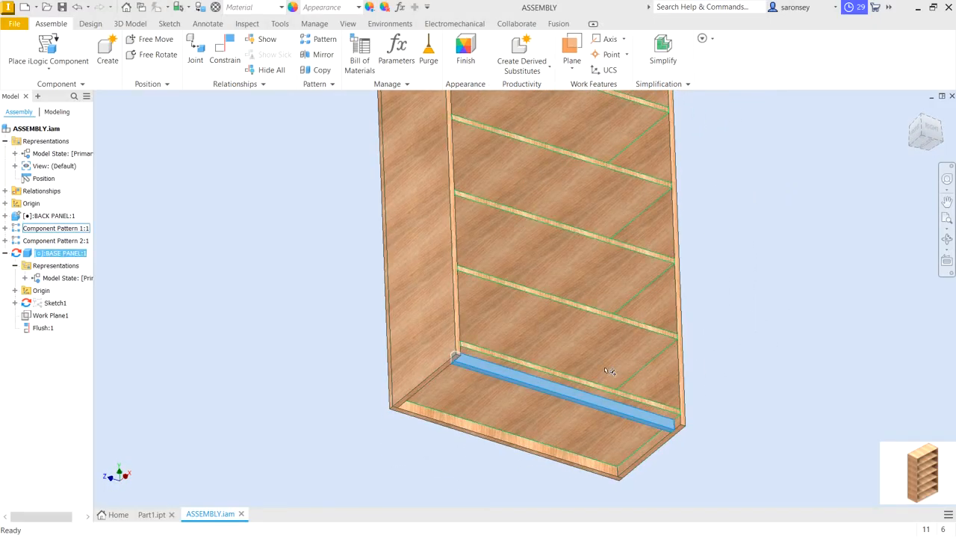
Change the appearance of the selected base panel to Birch from the Inventor Material Library and clear the selection.
click(282, 8)
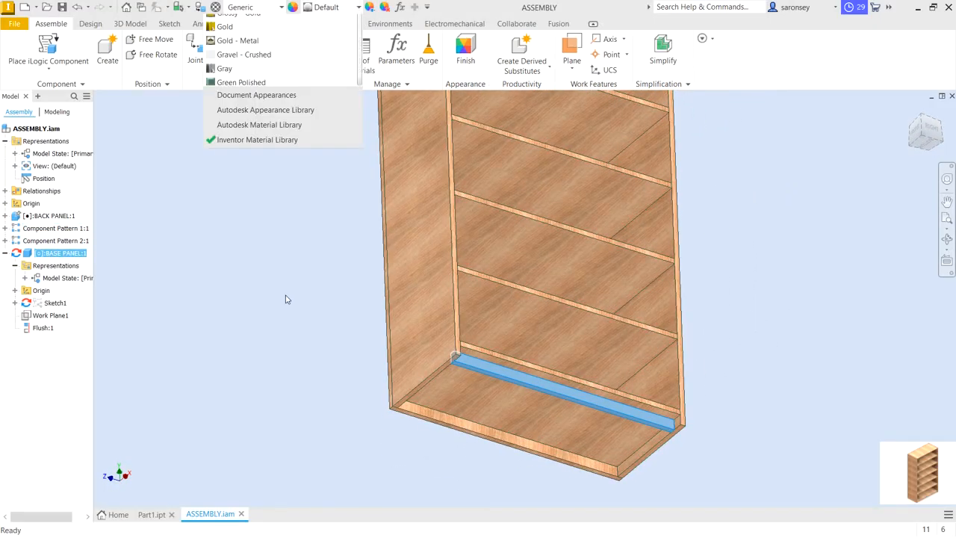
key(b)
click(290, 36)
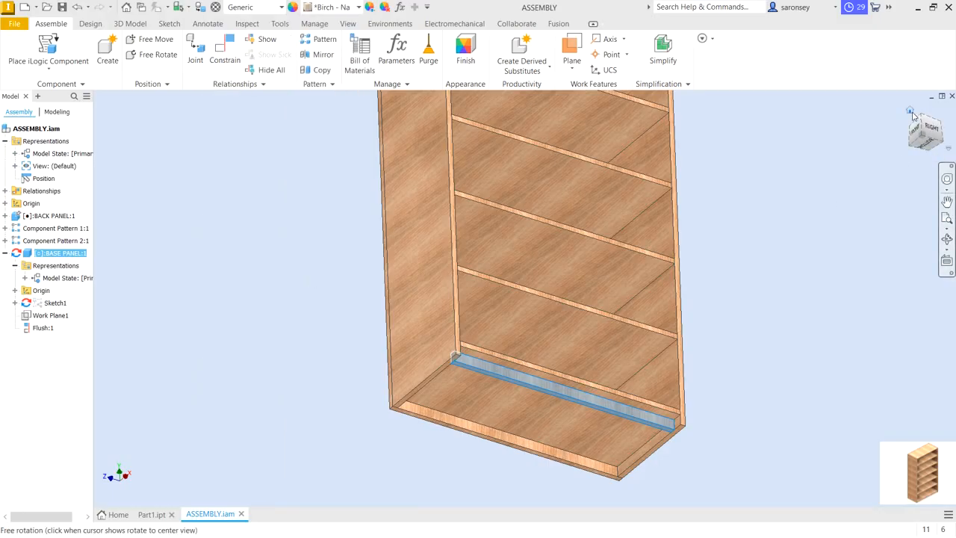
click(910, 110)
click(714, 318)
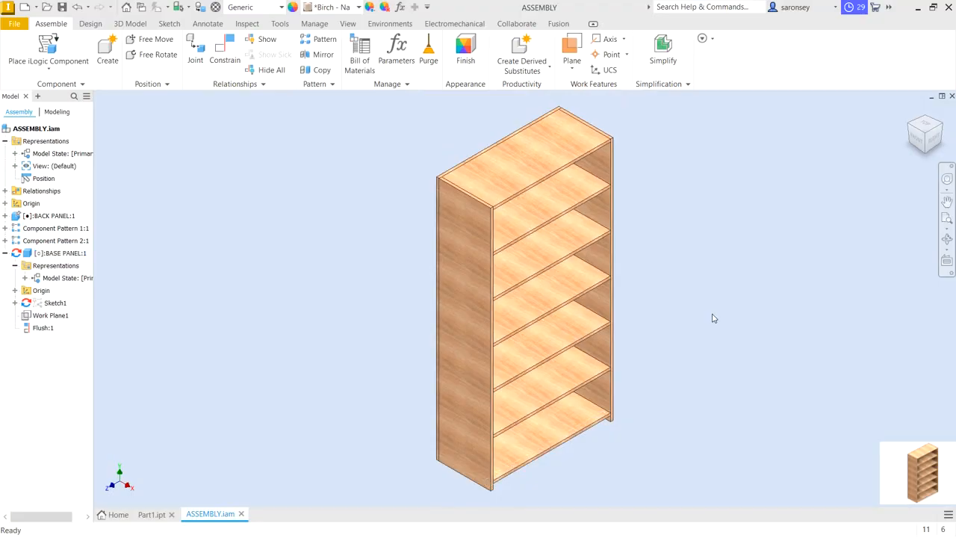
Review the finished shelf assembly from different angles, its drawing sheet and the individual panel part files, and return to the assembly's home view.
shift+middle_drag(700, 384, 695, 329)
click(910, 110)
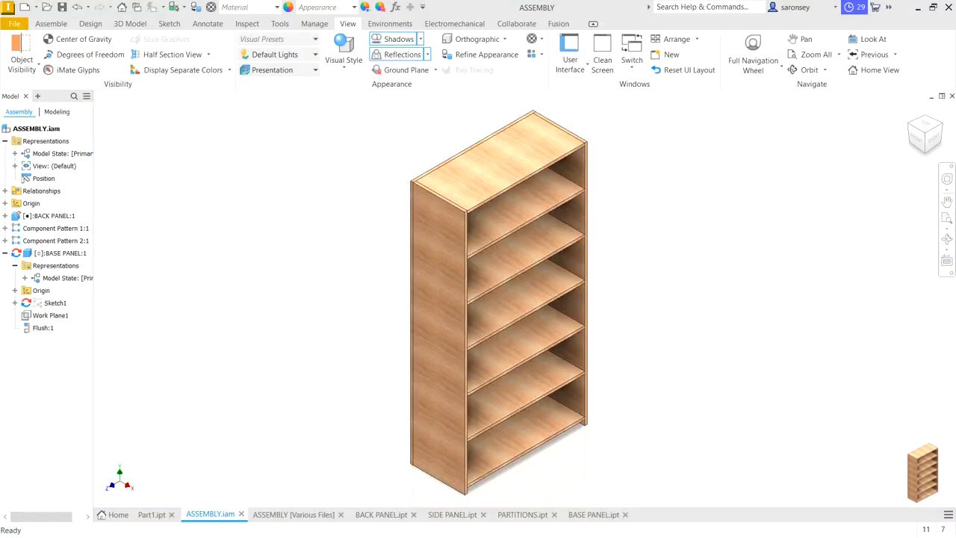
mouse_move(709, 291)
shift+middle_down()
mouse_move(699, 262)
mouse_move(662, 299)
mouse_move(700, 299)
shift+middle_up()
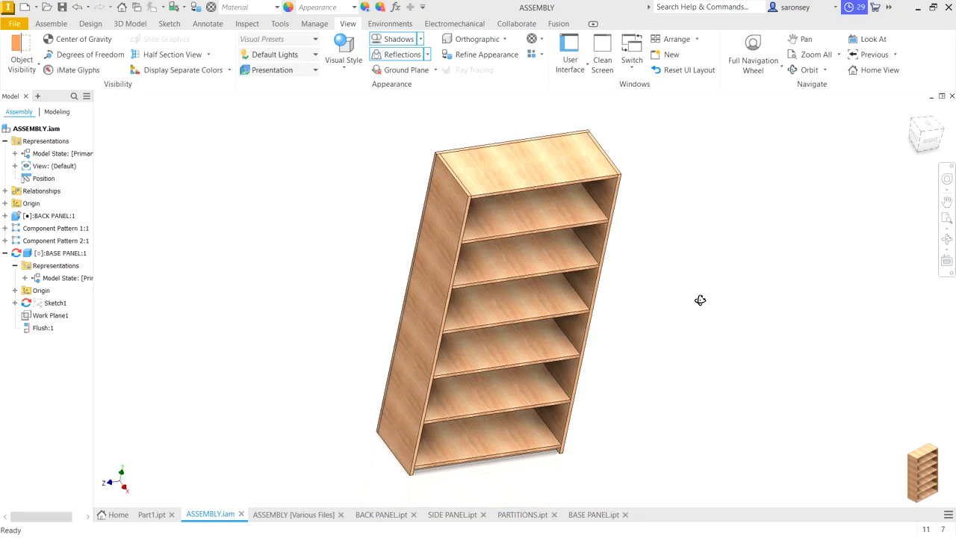
click(305, 518)
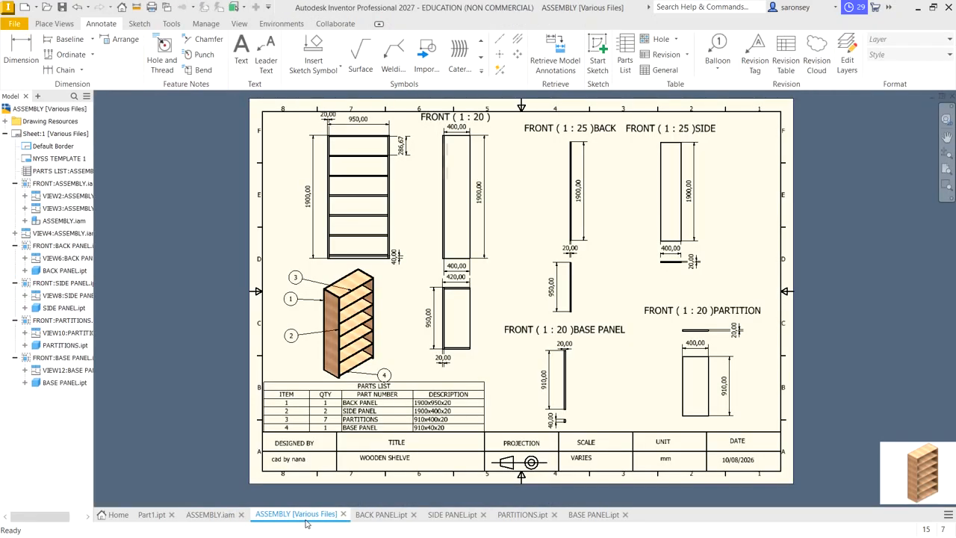
click(381, 515)
click(452, 515)
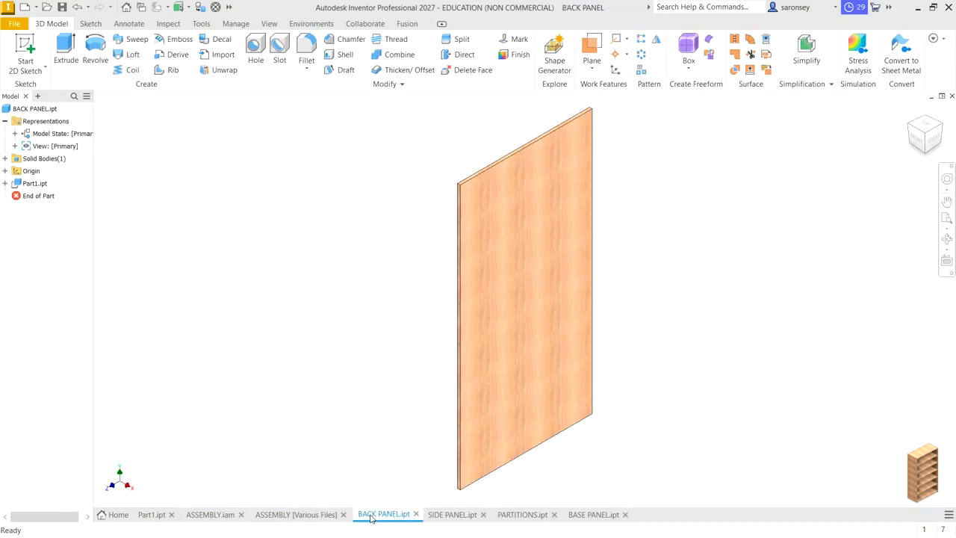
click(522, 522)
click(594, 523)
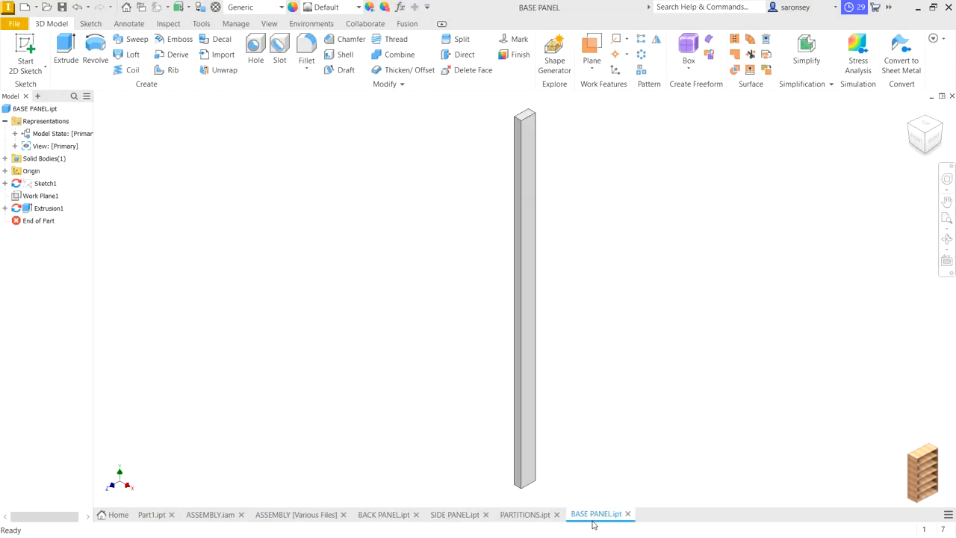
click(267, 520)
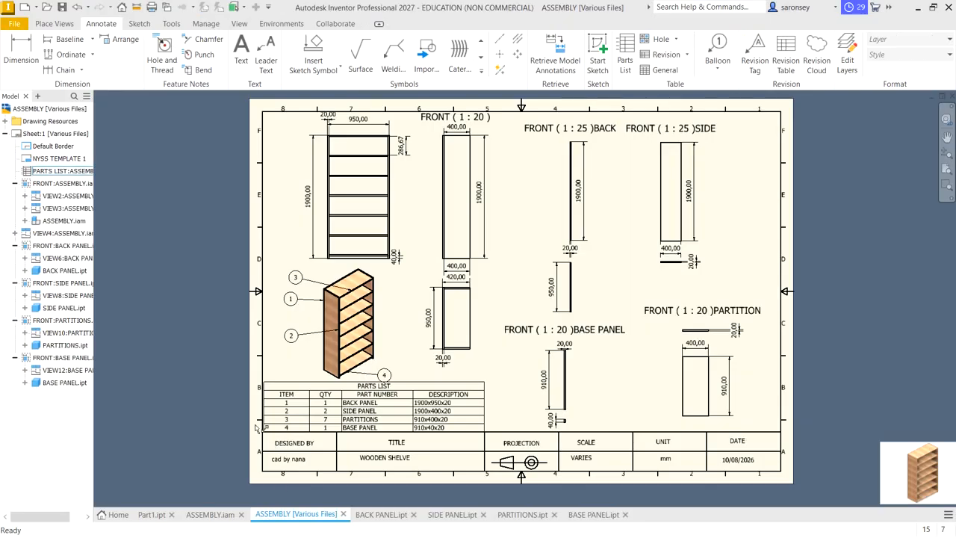
click(214, 515)
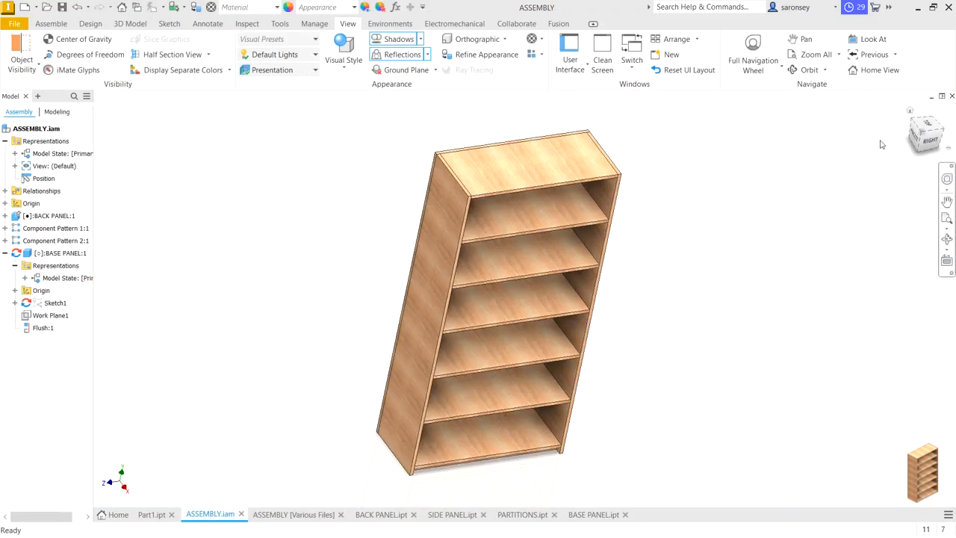
click(911, 112)
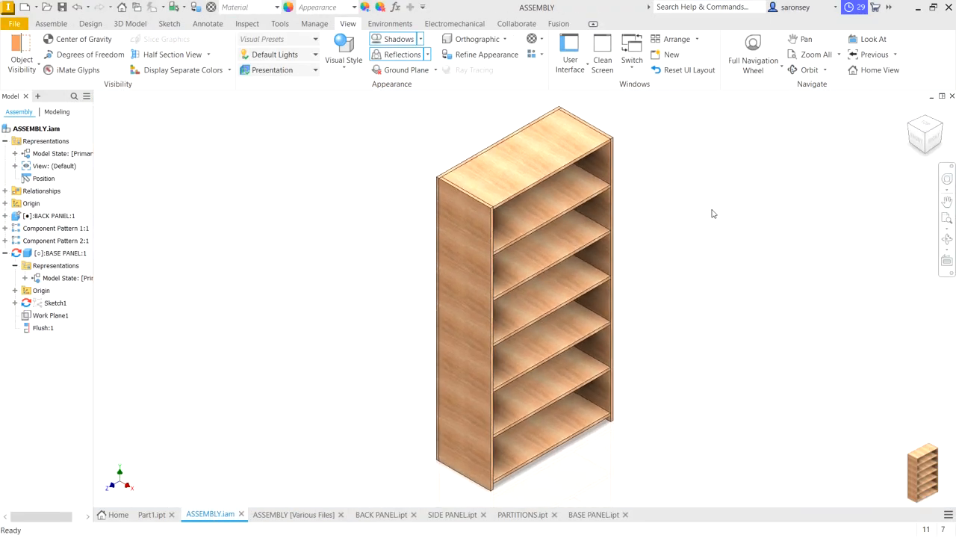